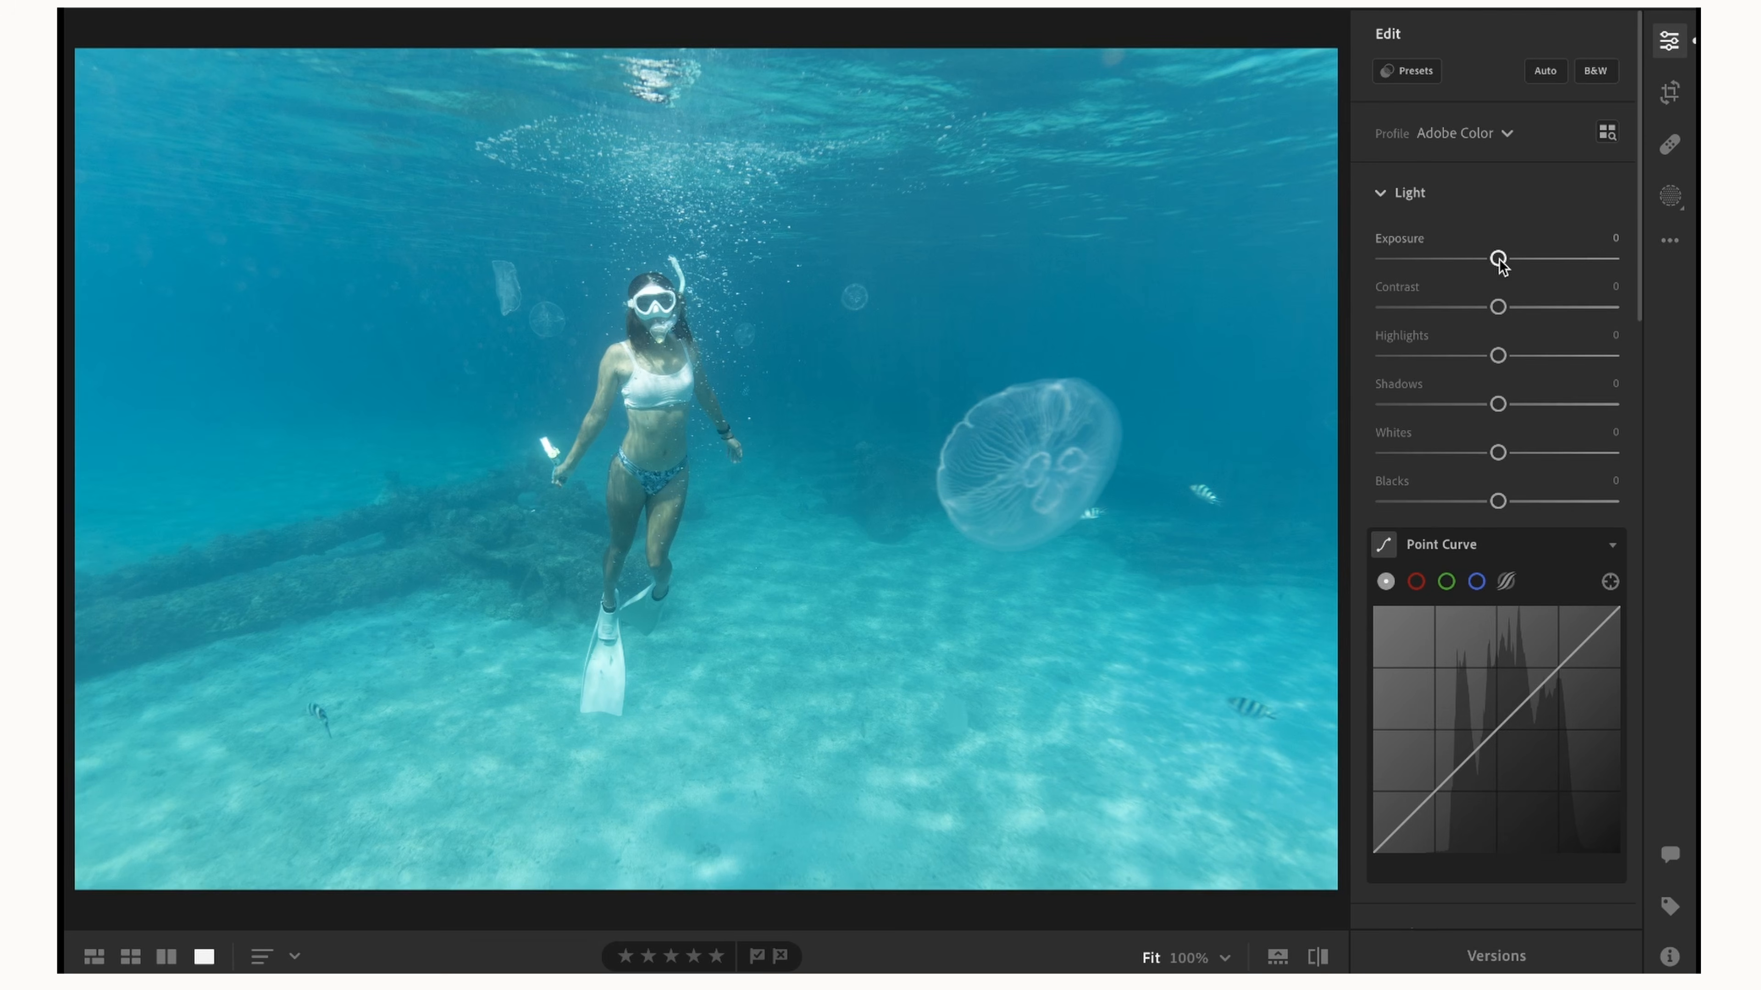
Set the Light adjustments to Exposure −0.03, Contrast +33, Highlights −38, Shadows +34, Whites −18 and Blacks −11.
left_click_drag(1498, 260, 1536, 308)
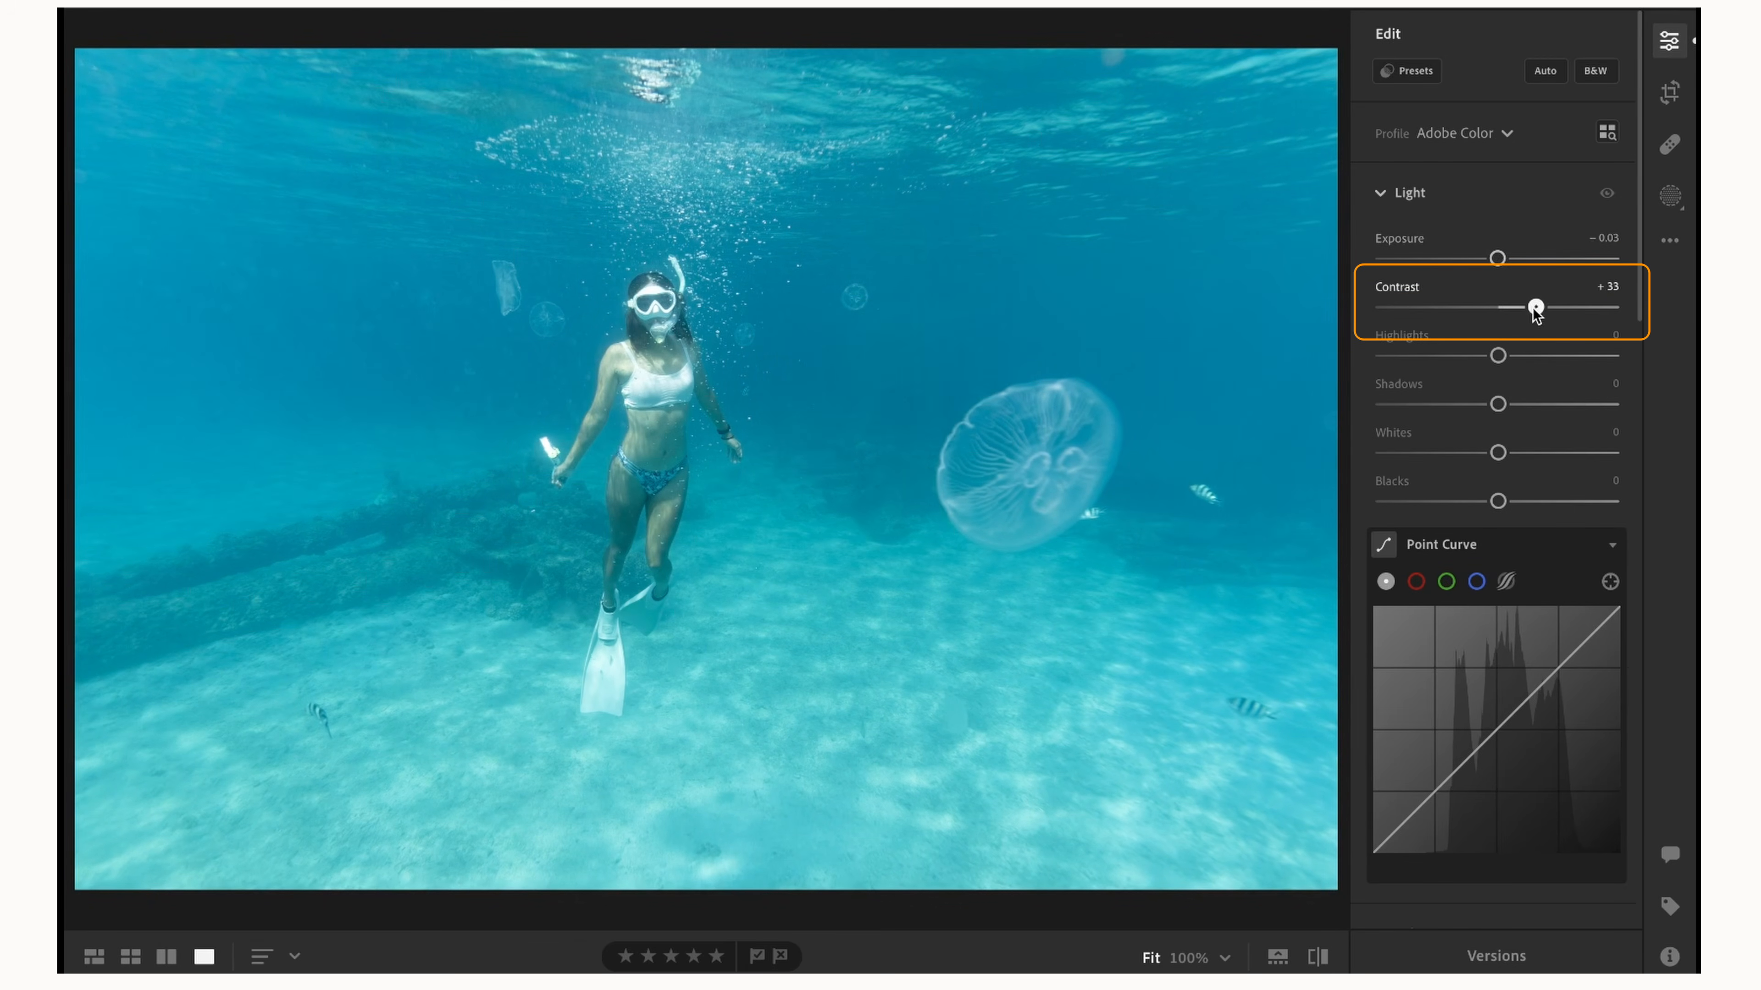
left_click_drag(1503, 364, 1537, 402)
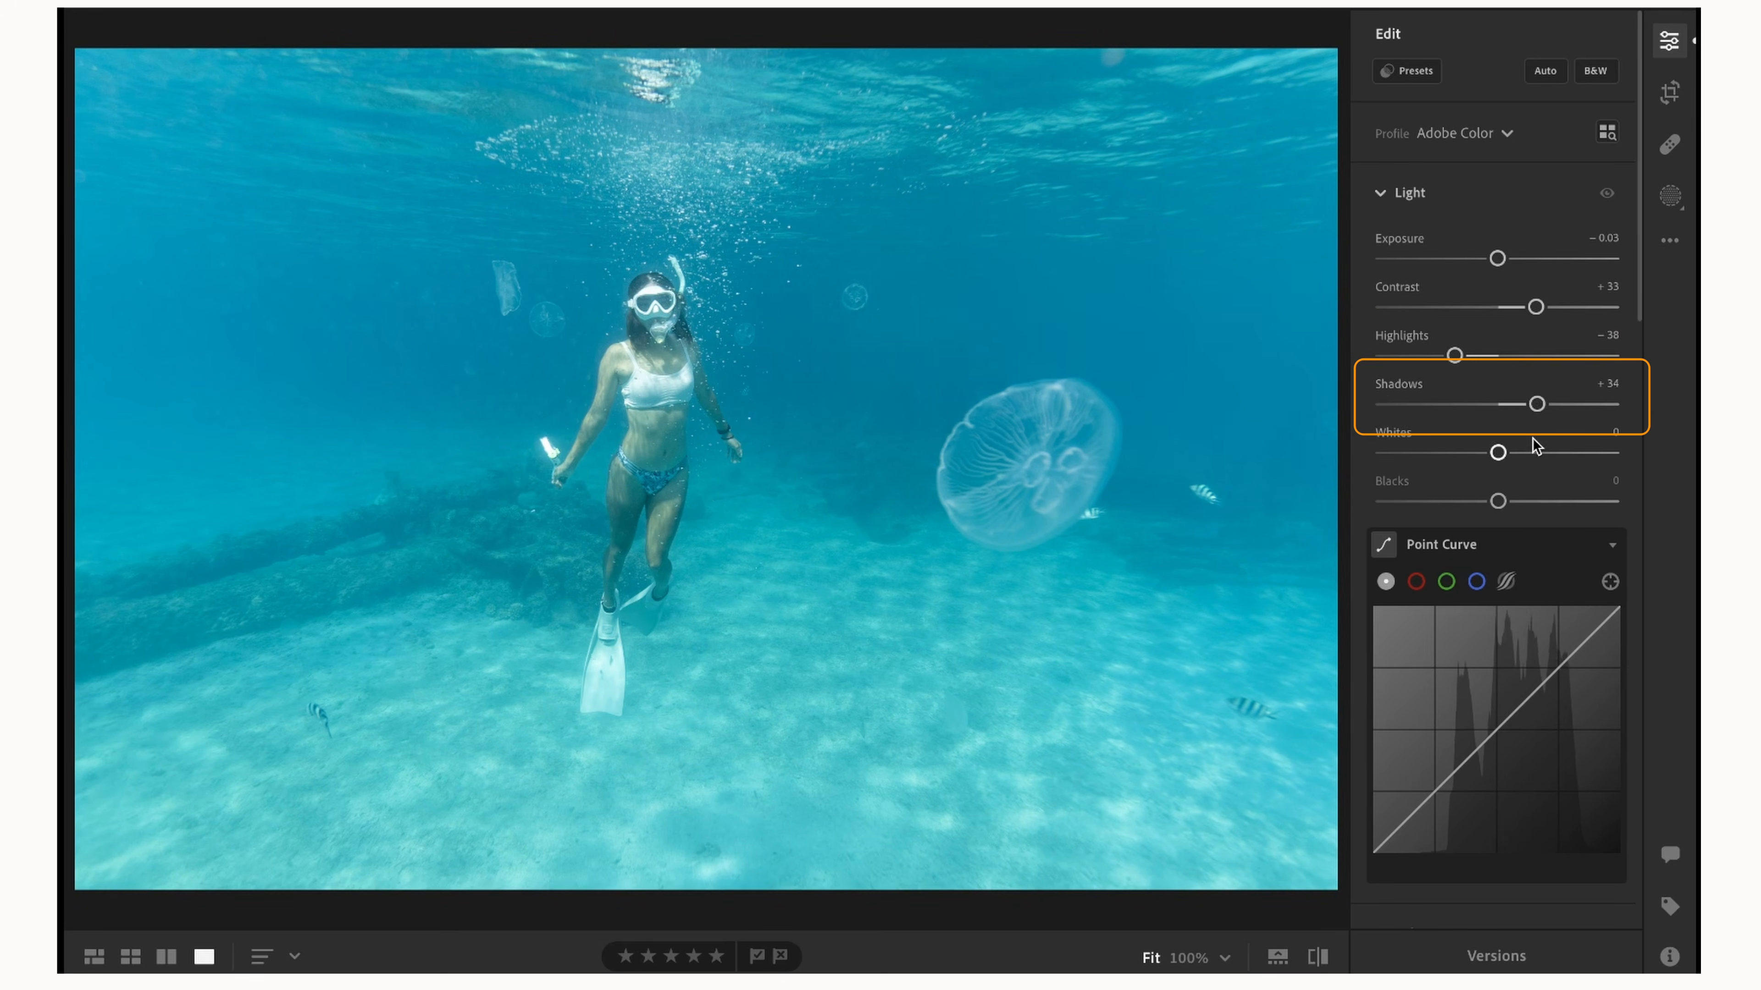
scroll(1533, 442, "down", 1)
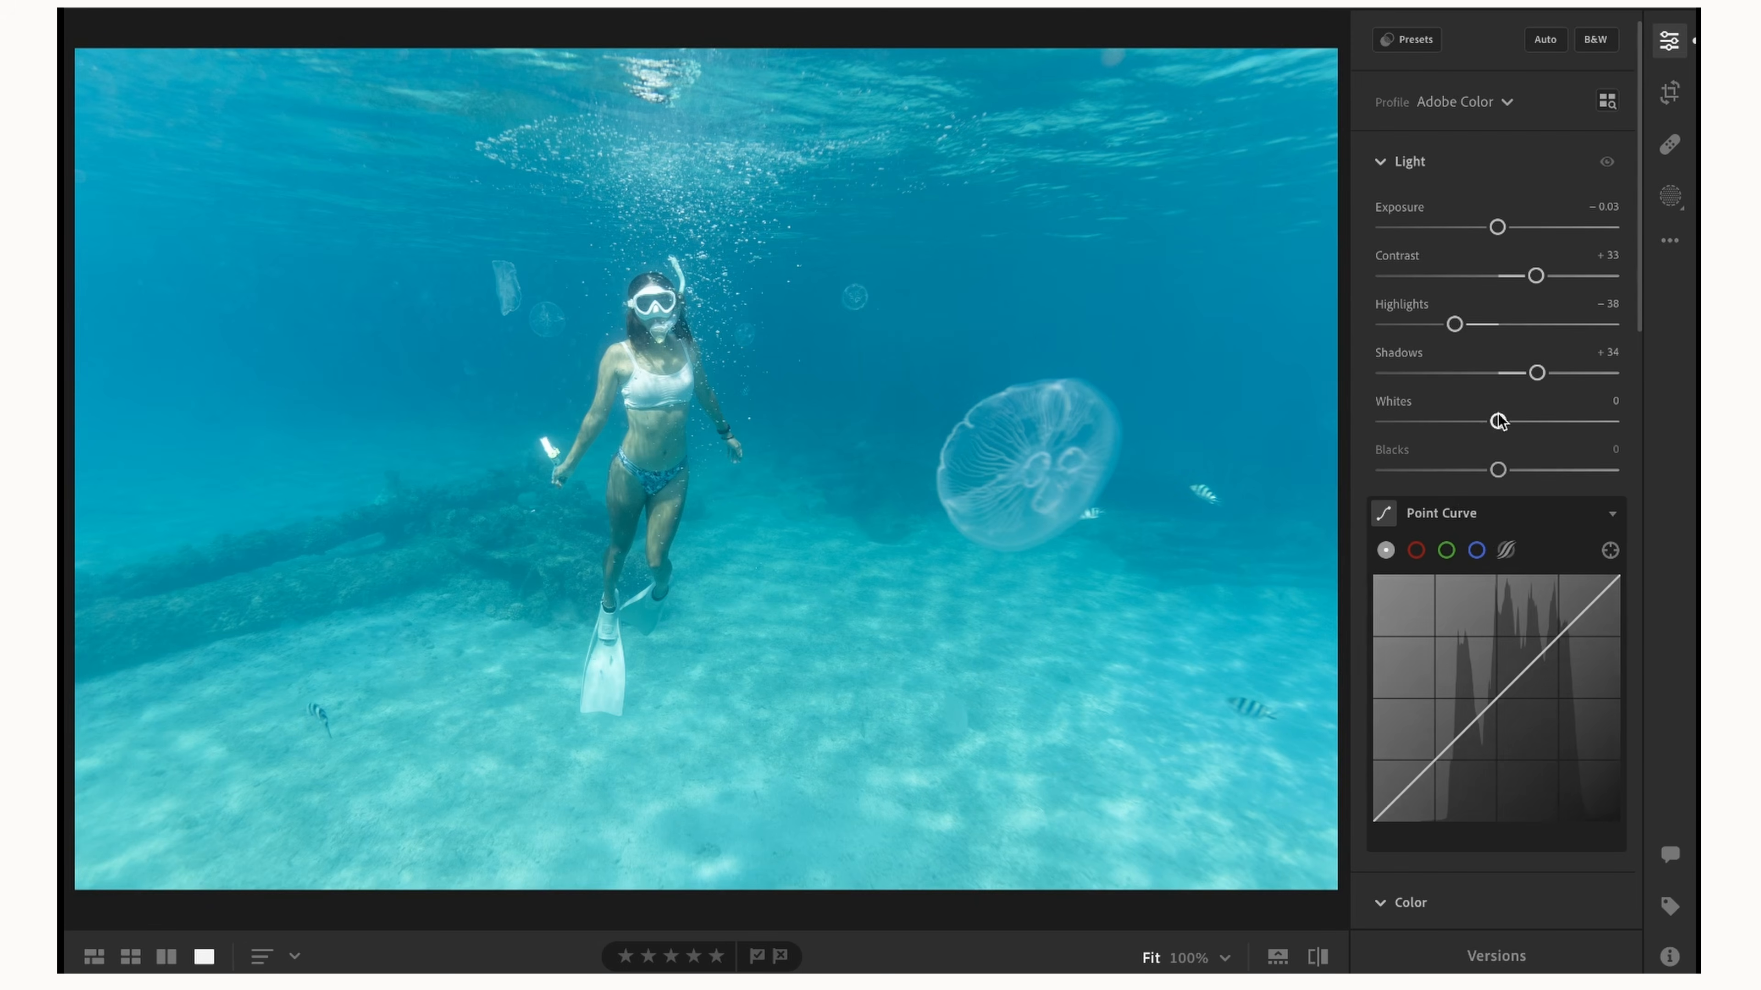
left_click_drag(1498, 421, 1488, 474)
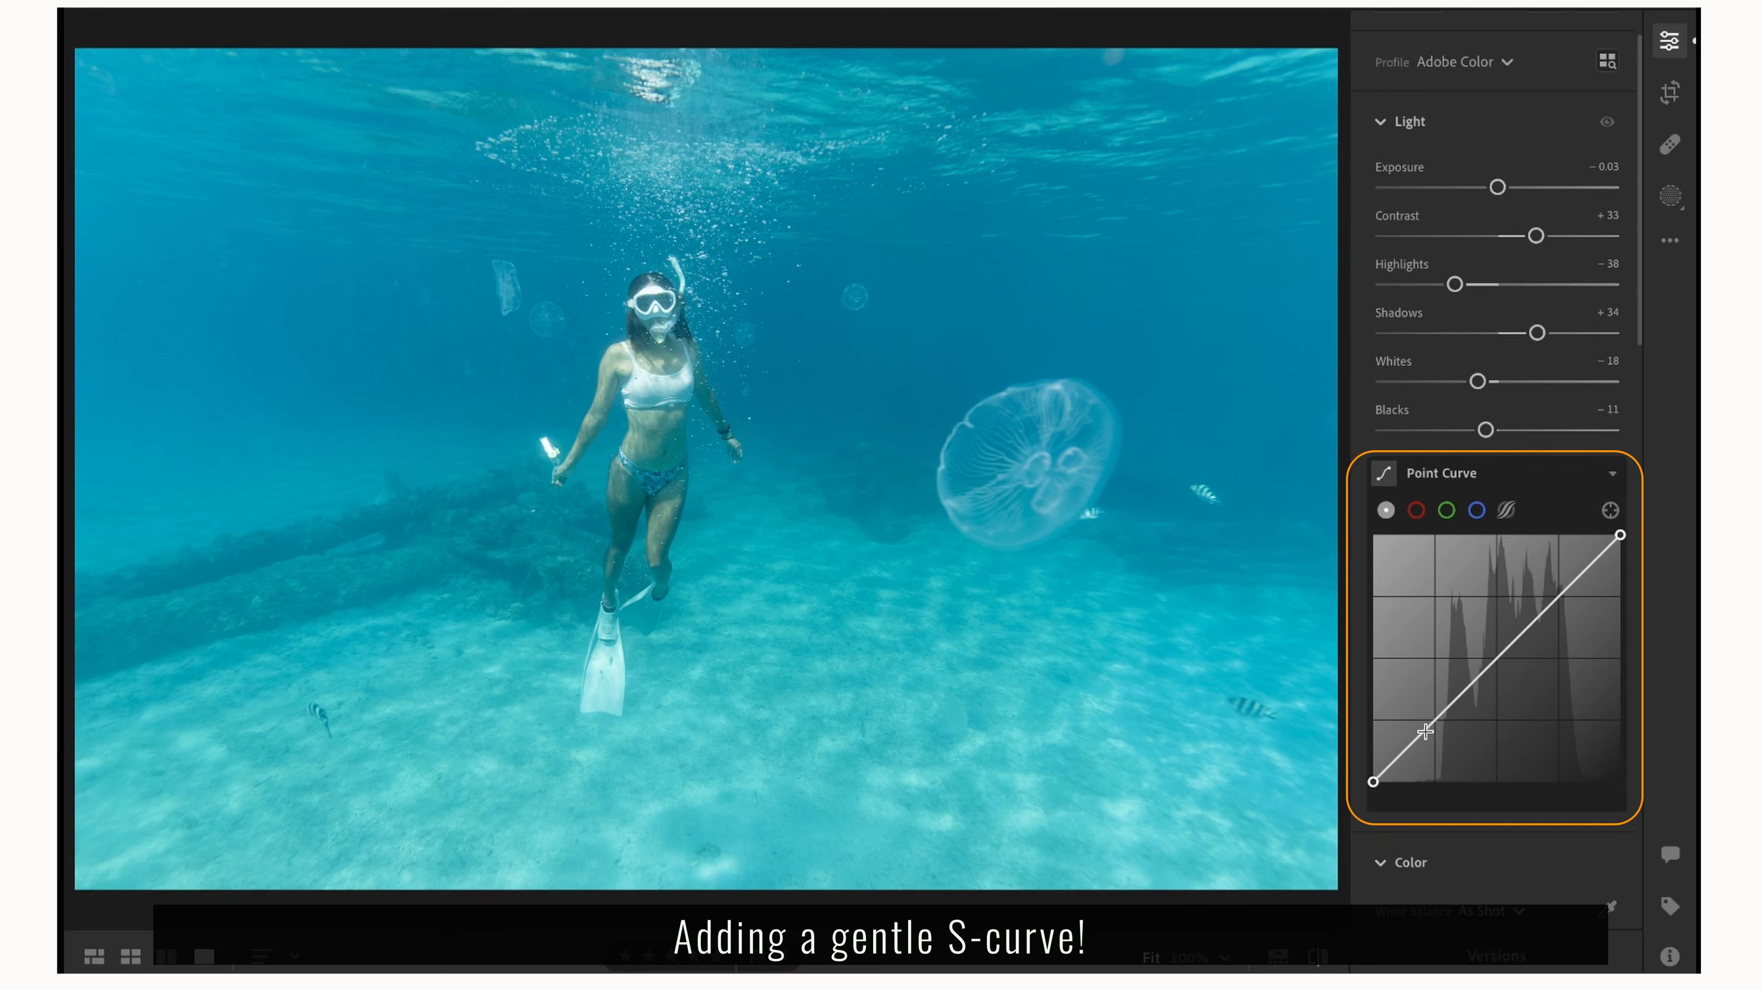
Shape the point curve into a gentle S with lowered shadows, an anchored midpoint and a highlight point raised to about 80.4, 82.7.
left_click_drag(1425, 731, 1422, 740)
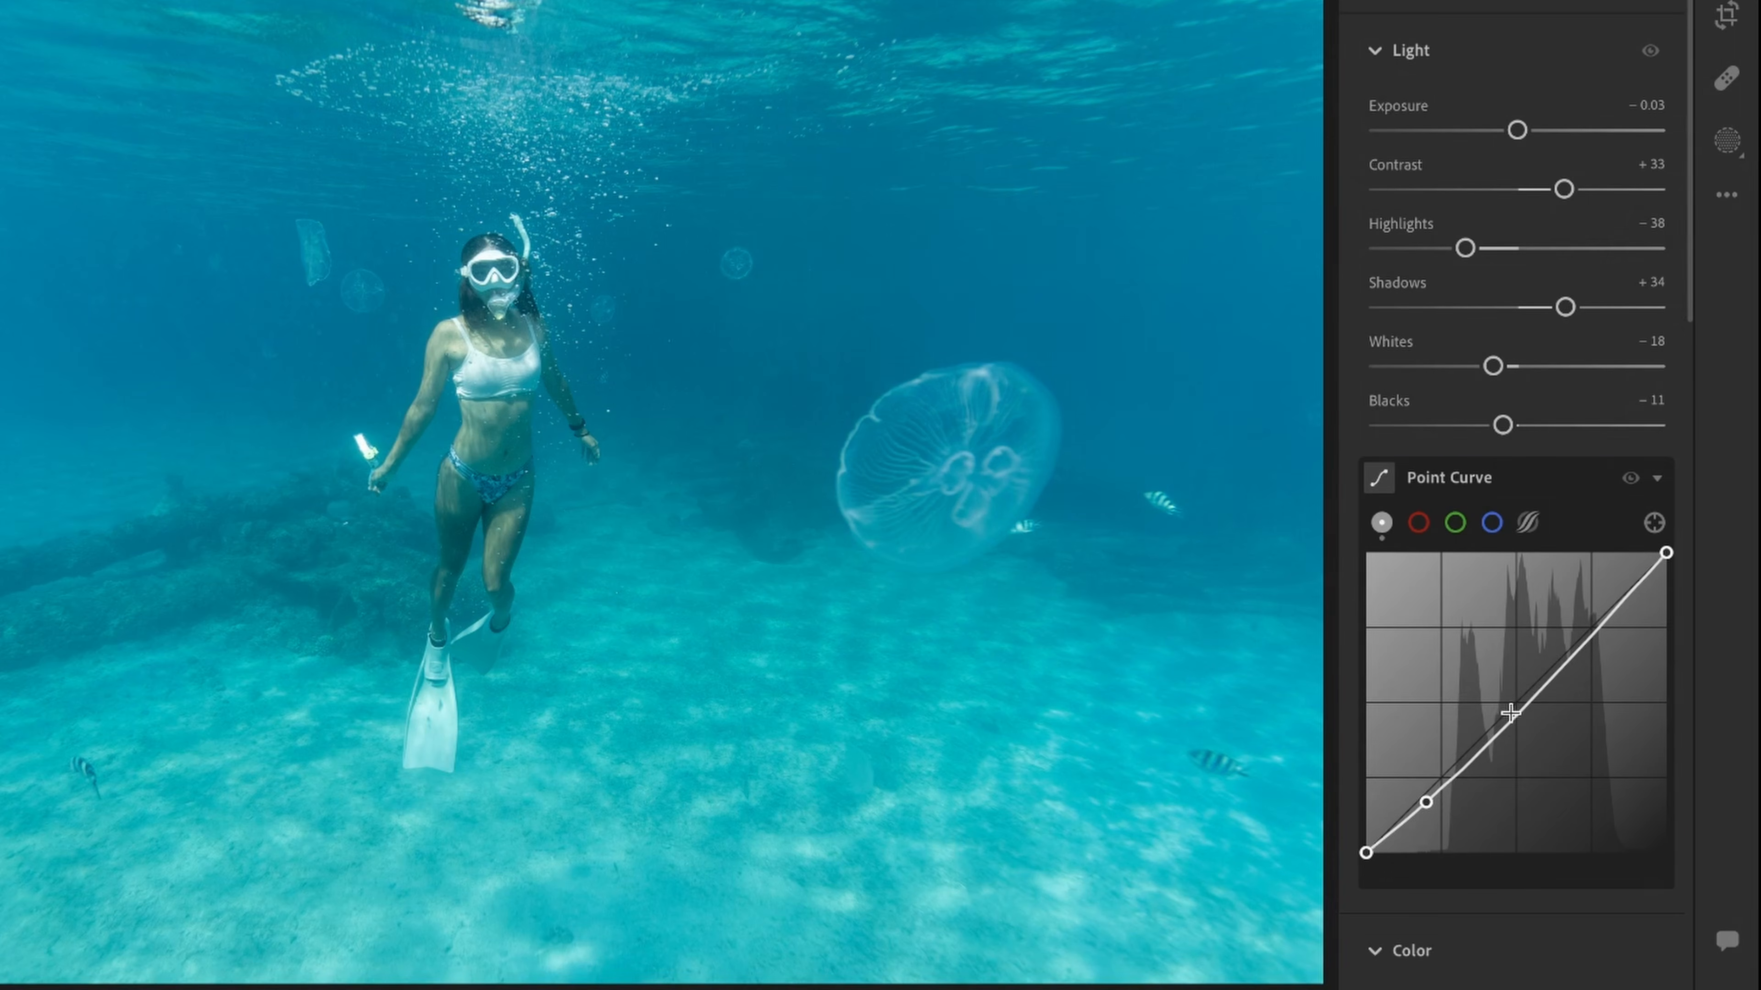
left_click(1516, 709)
left_click_drag(1515, 709, 1513, 704)
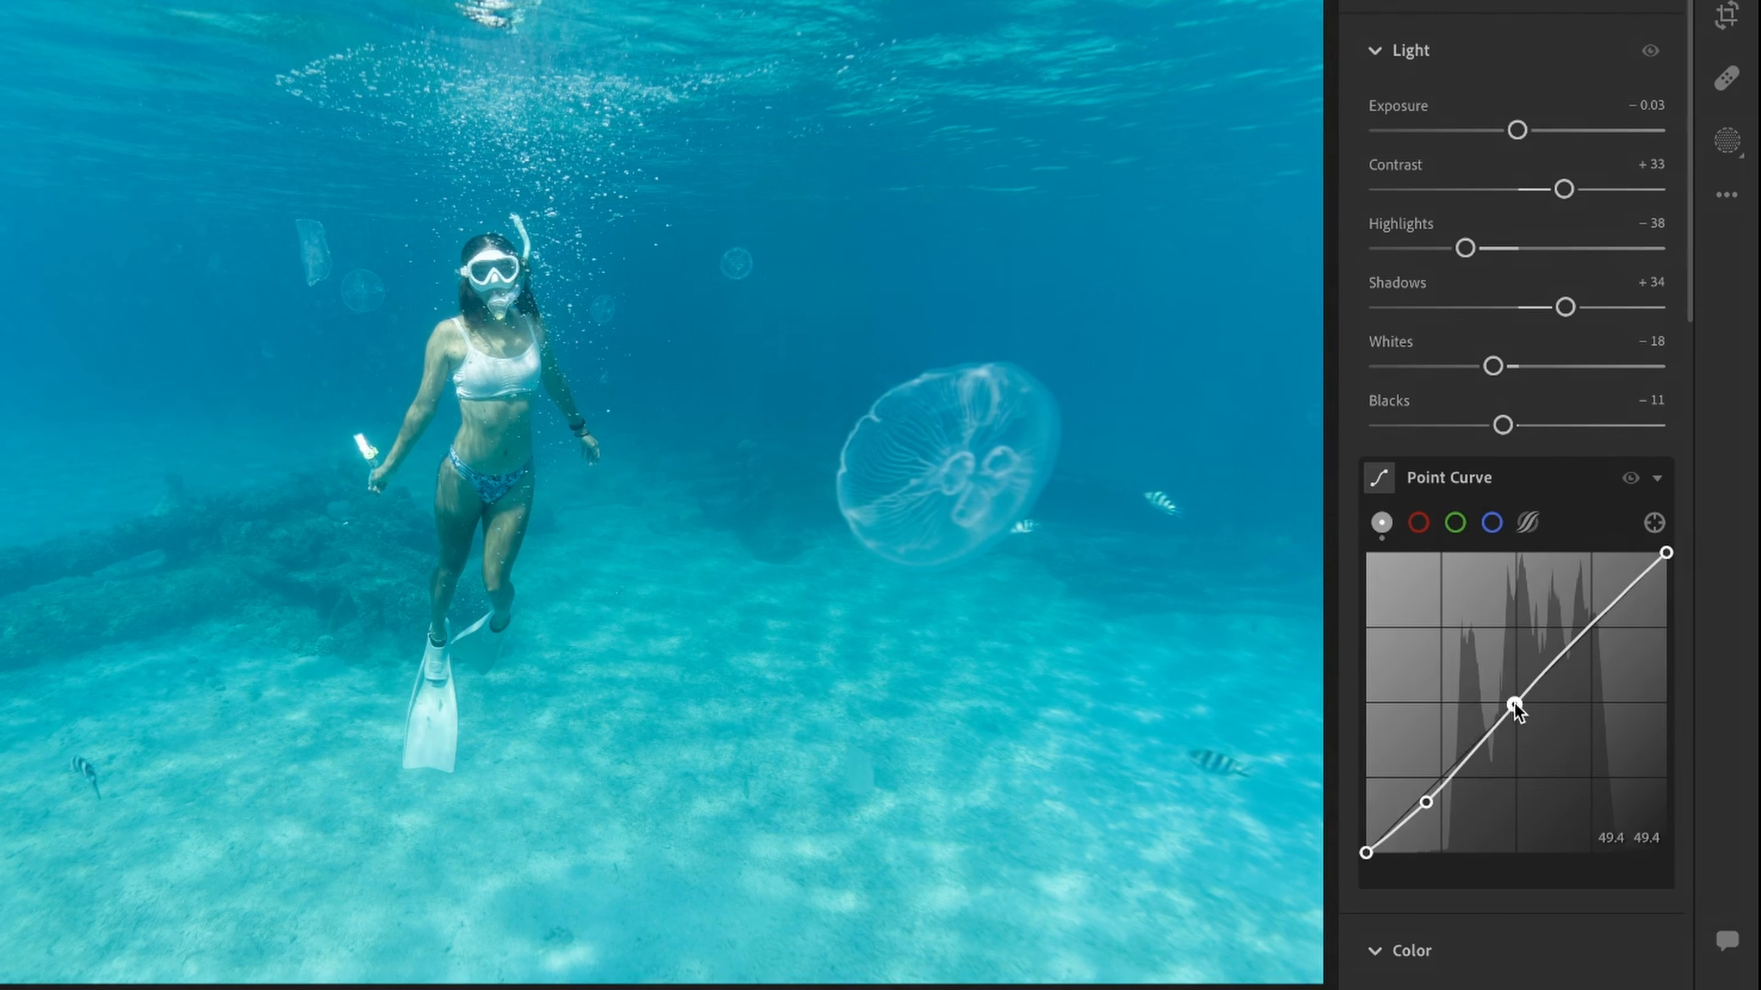
left_click(1605, 612)
left_click_drag(1605, 612, 1601, 607)
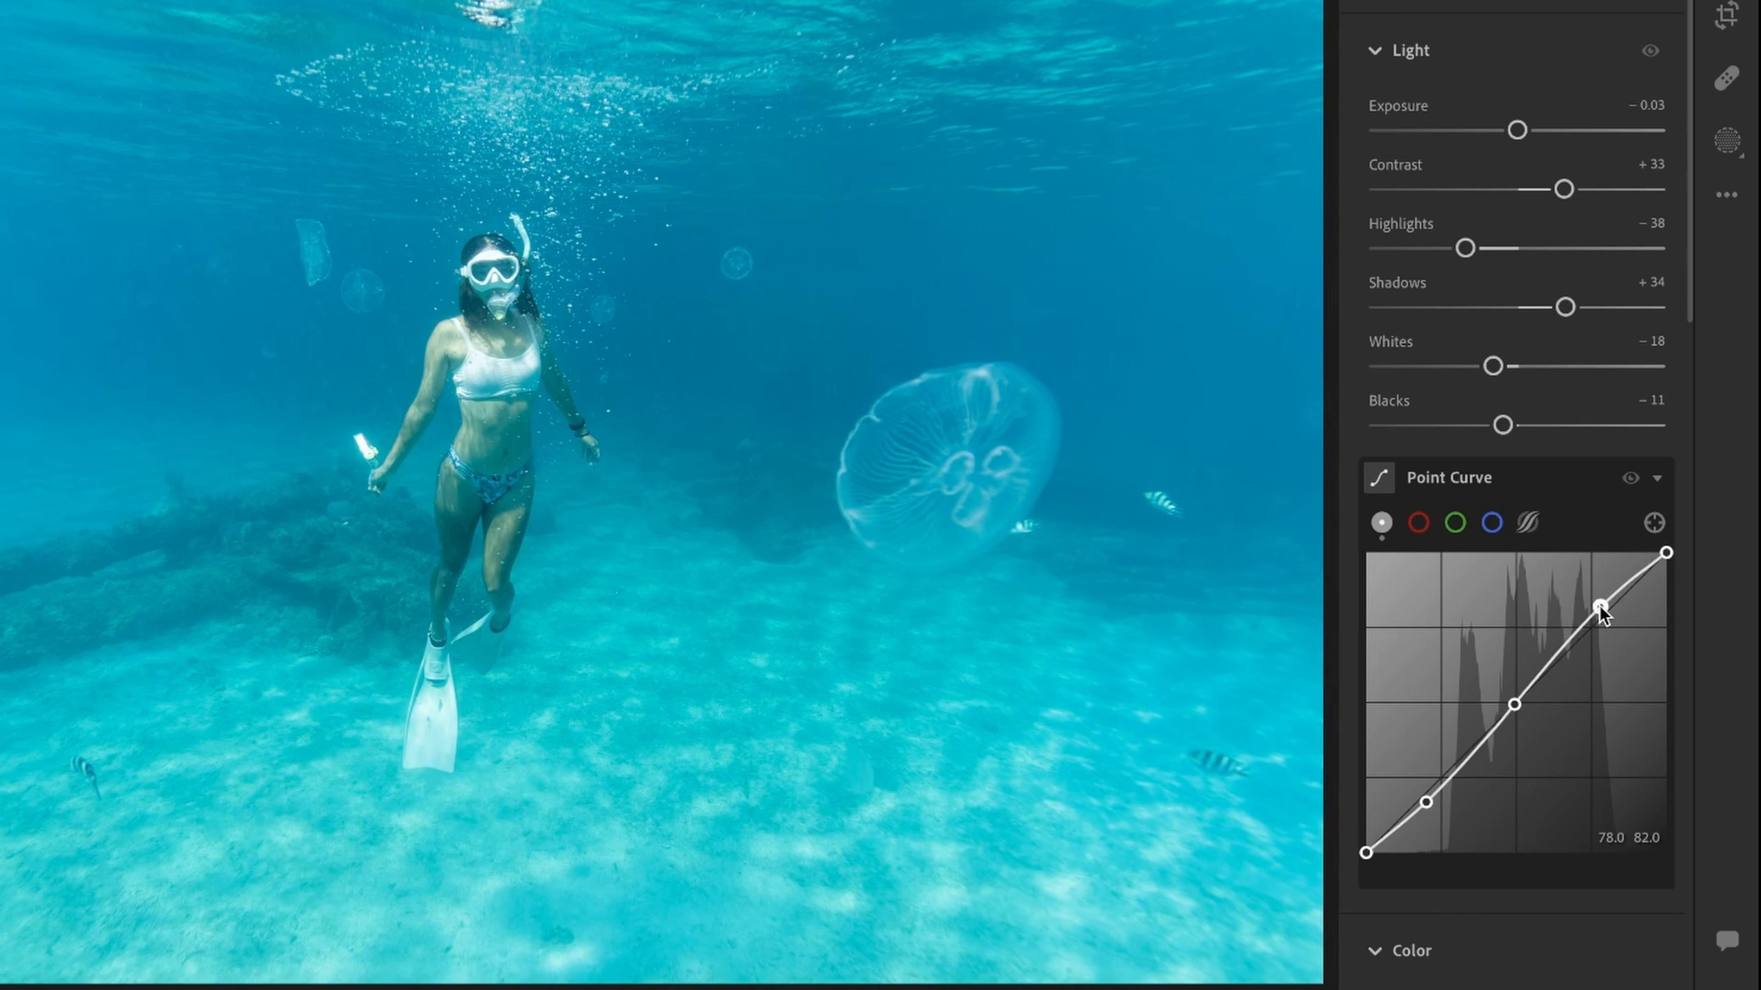
left_click_drag(1600, 607, 1608, 605)
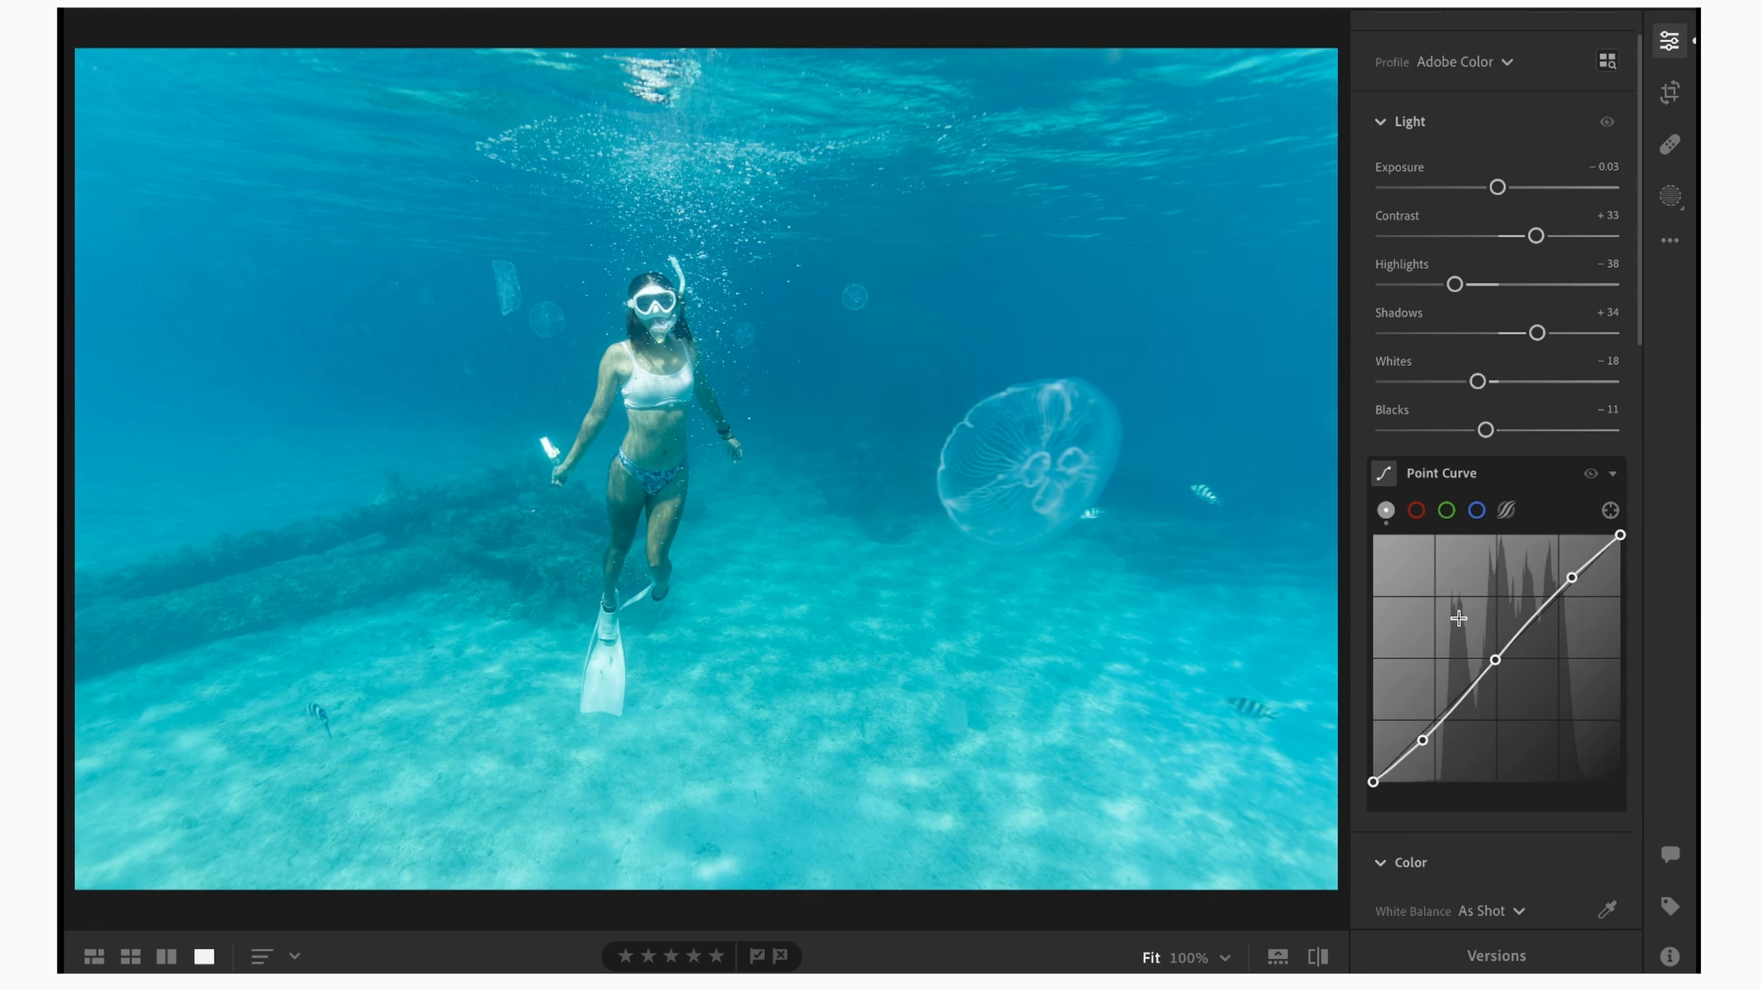
scroll(1470, 661, "down", 1)
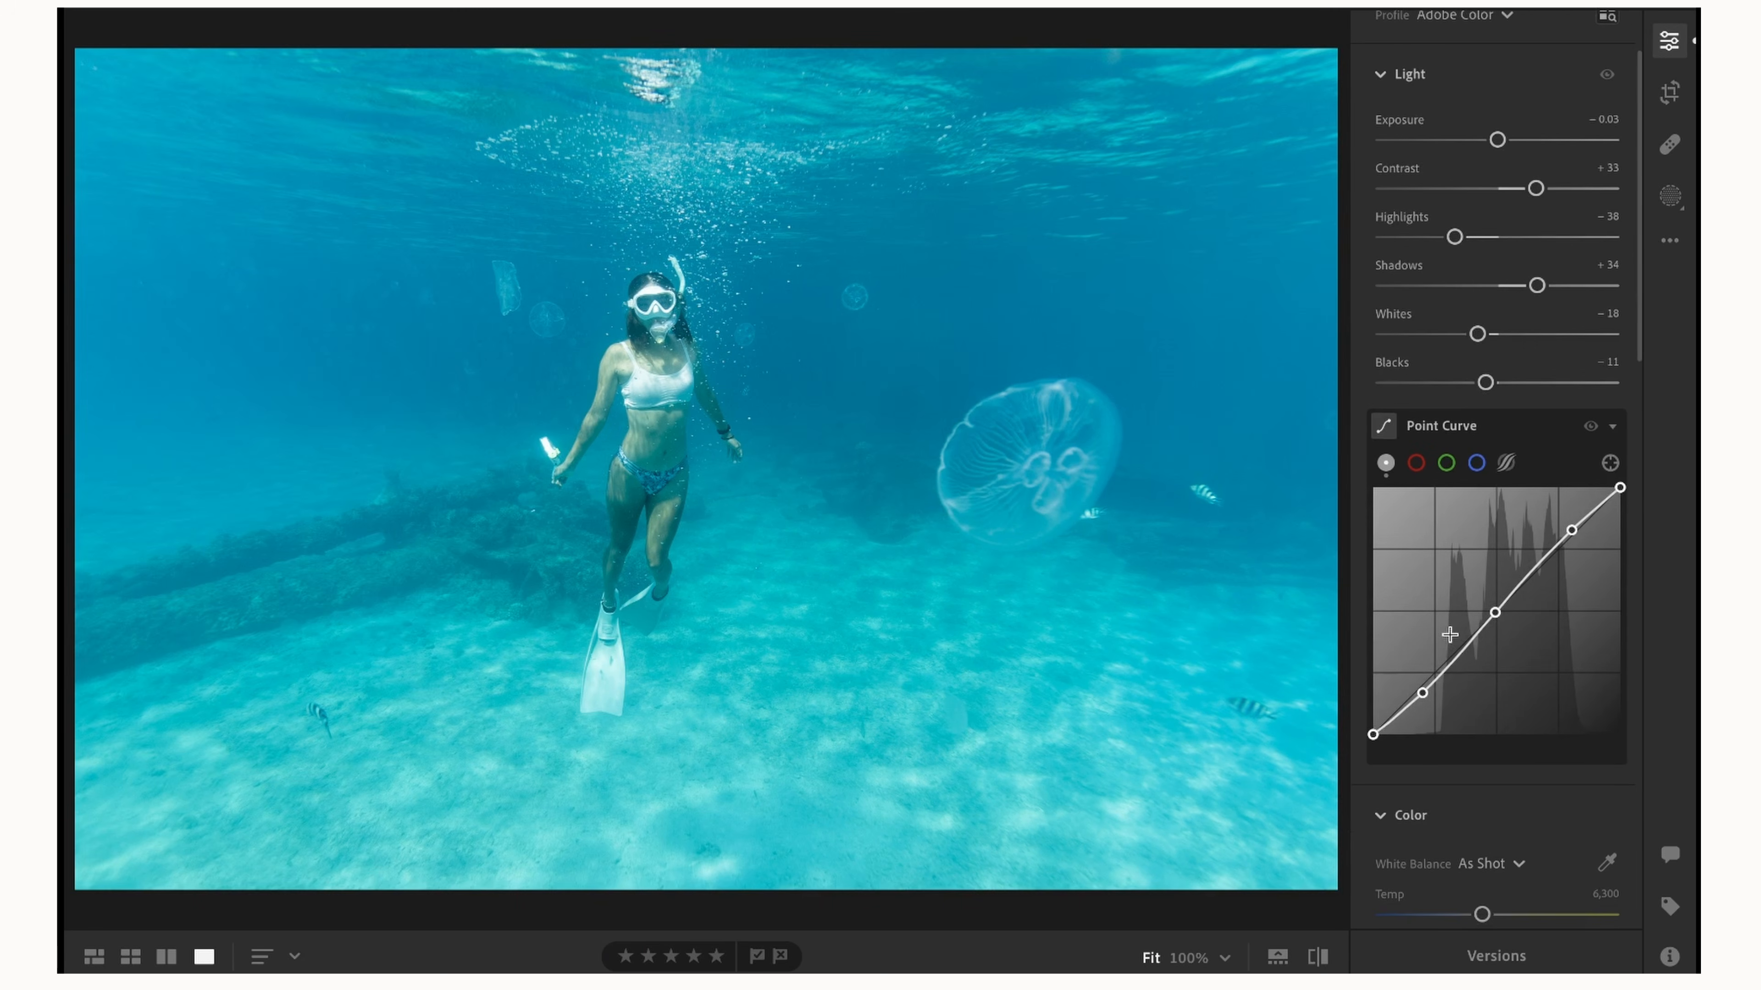
left_click_drag(1572, 529, 1574, 528)
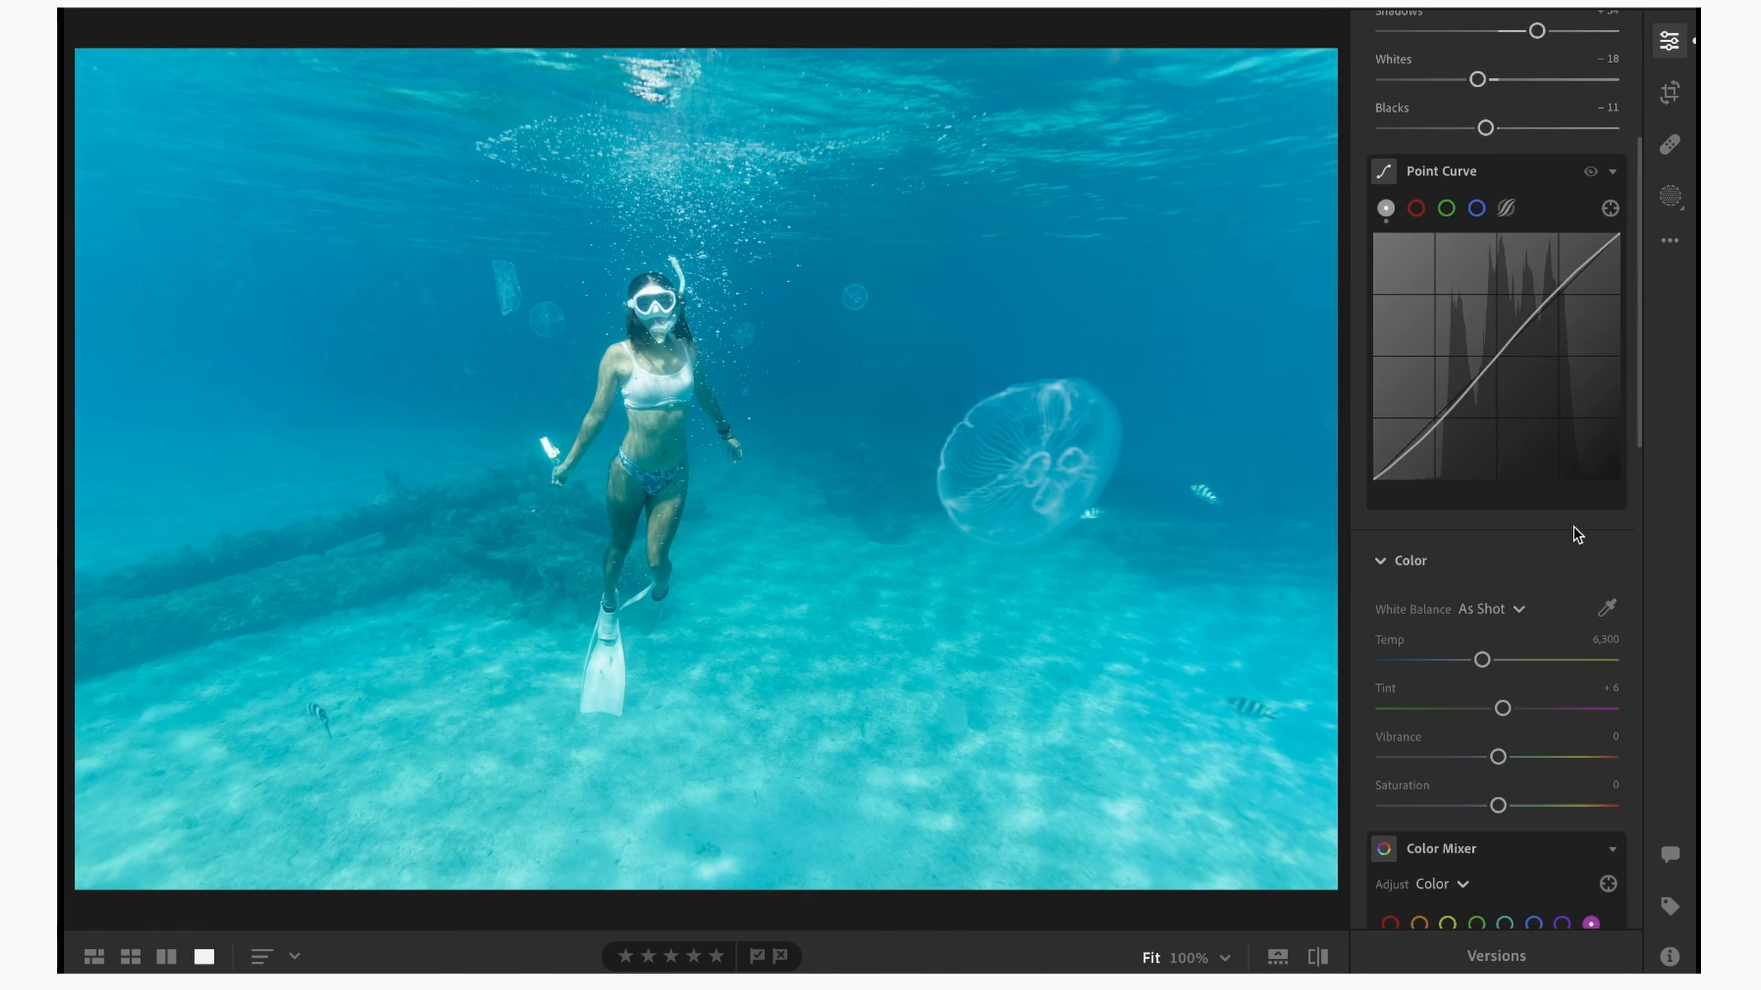
Correct the photo's white balance by setting Temp to 8,512 and Tint to +82.
scroll(1575, 533, "down", 2)
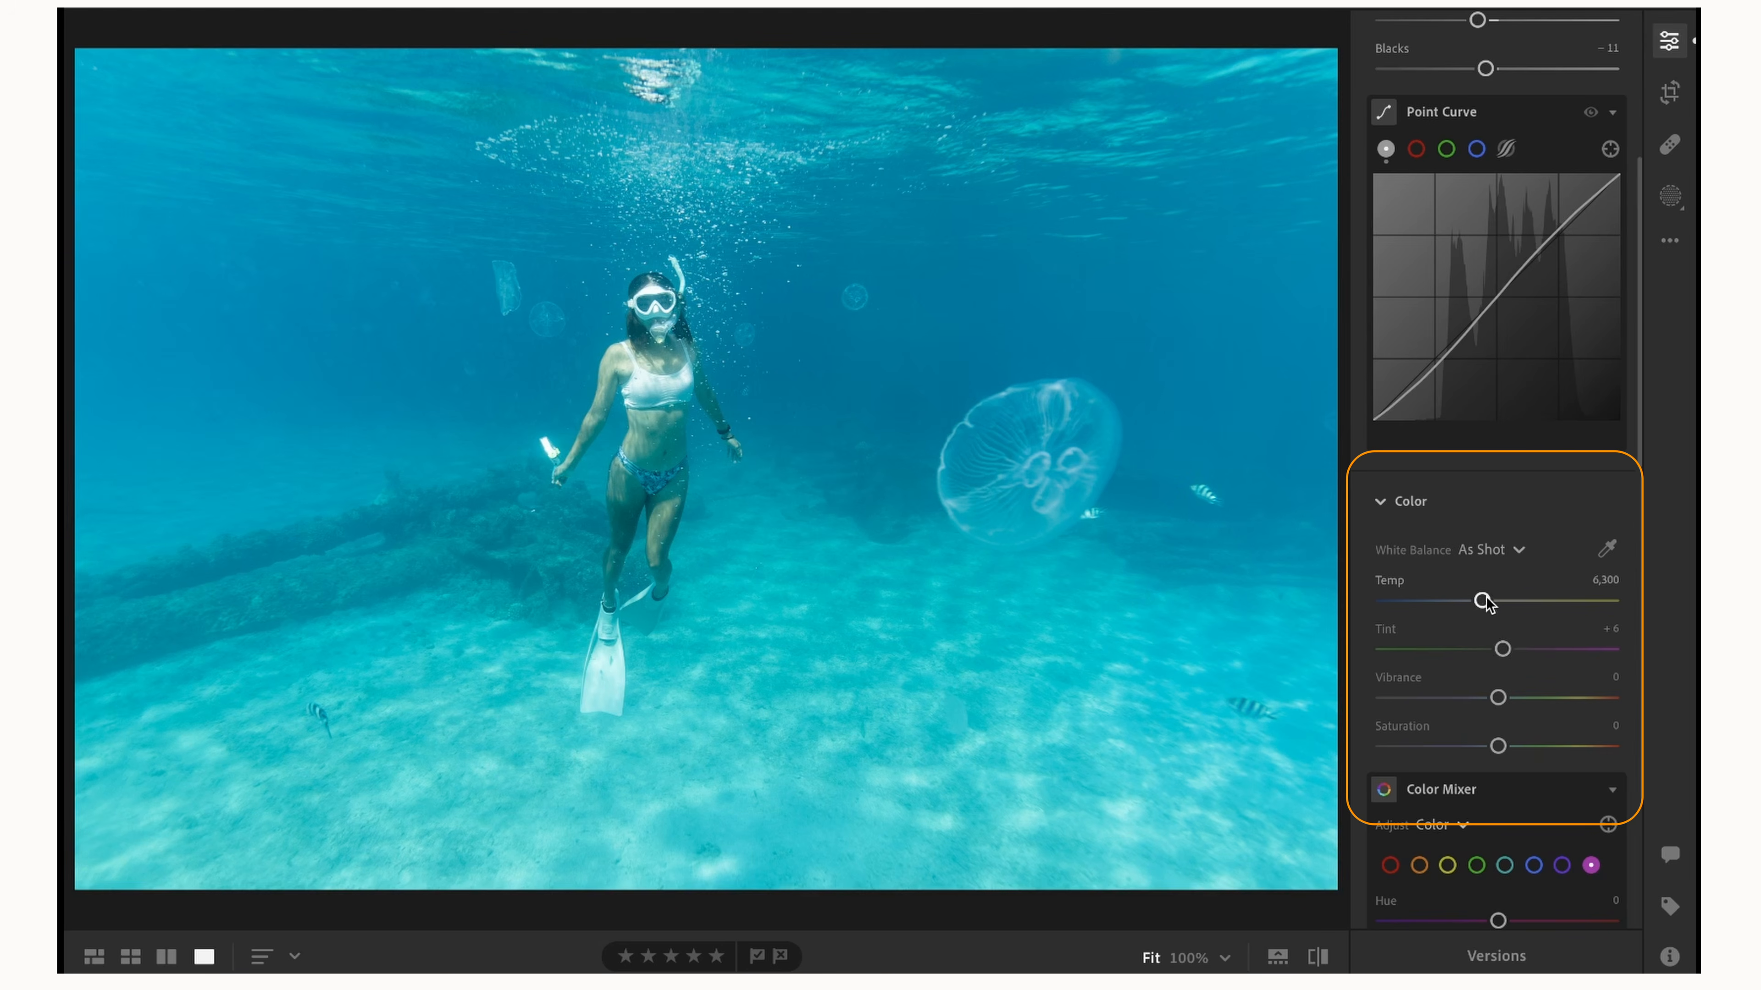
left_click_drag(1487, 602, 1530, 610)
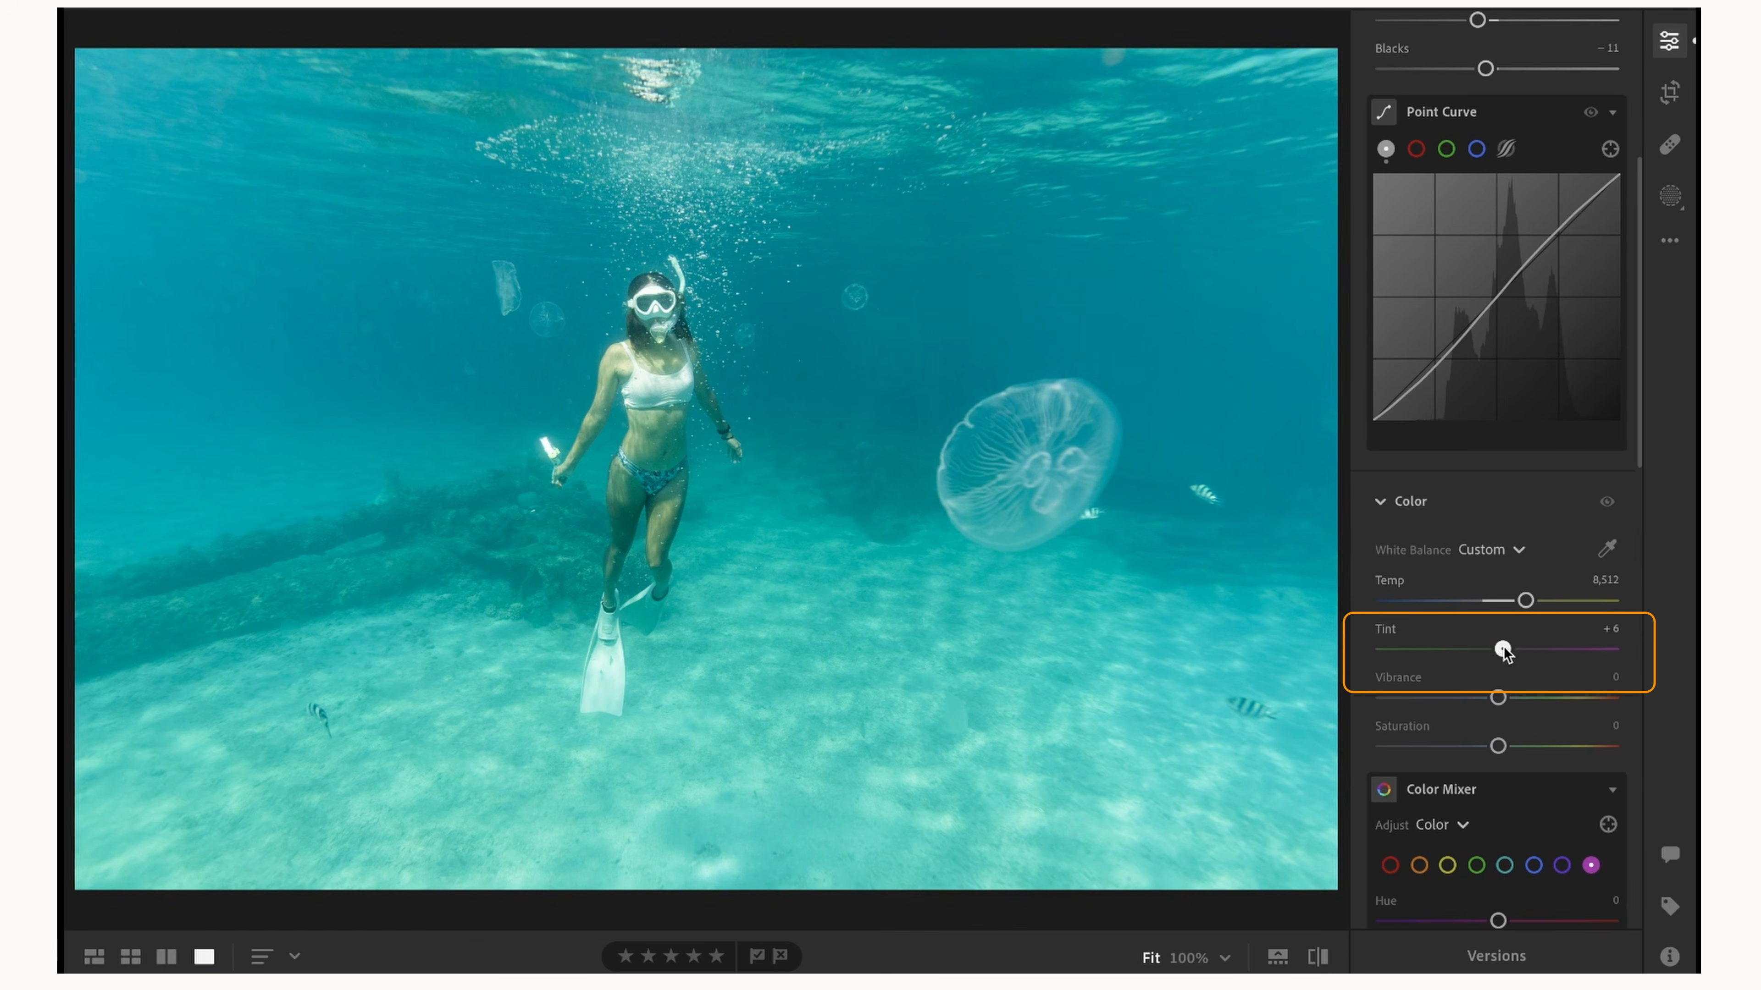
left_click_drag(1504, 652, 1554, 652)
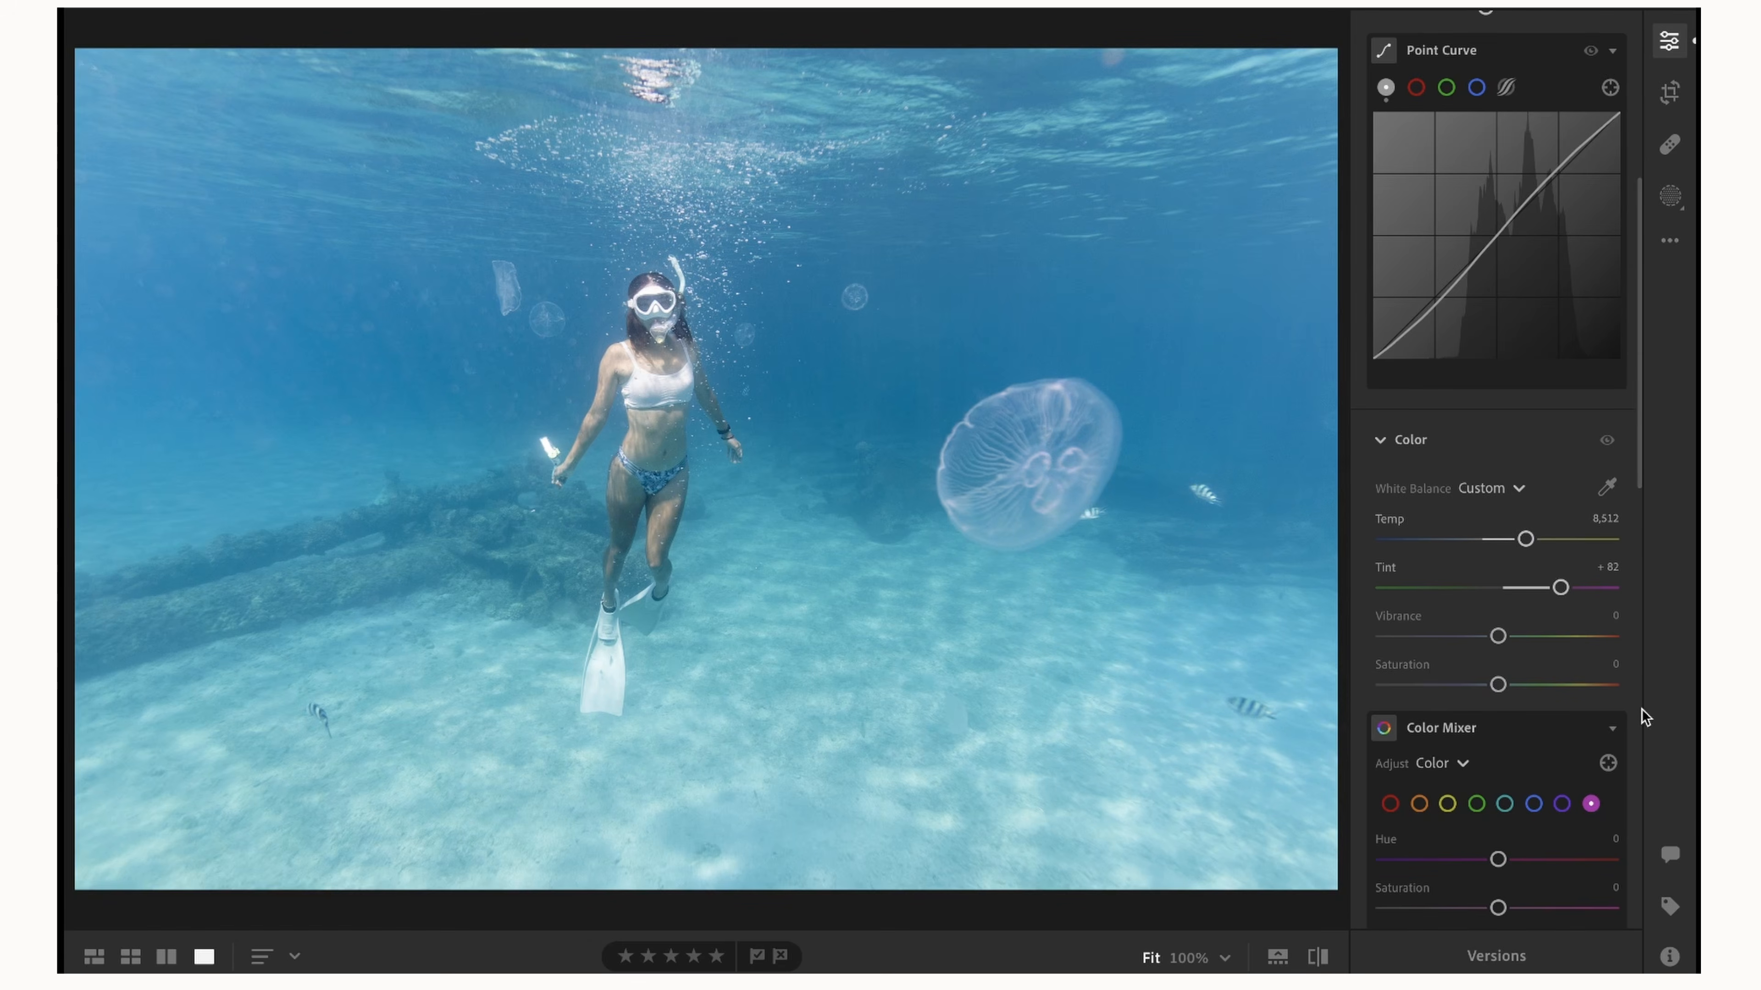
Set the magenta hue to −100 in the Color Mixer.
scroll(1491, 610, "down", 3)
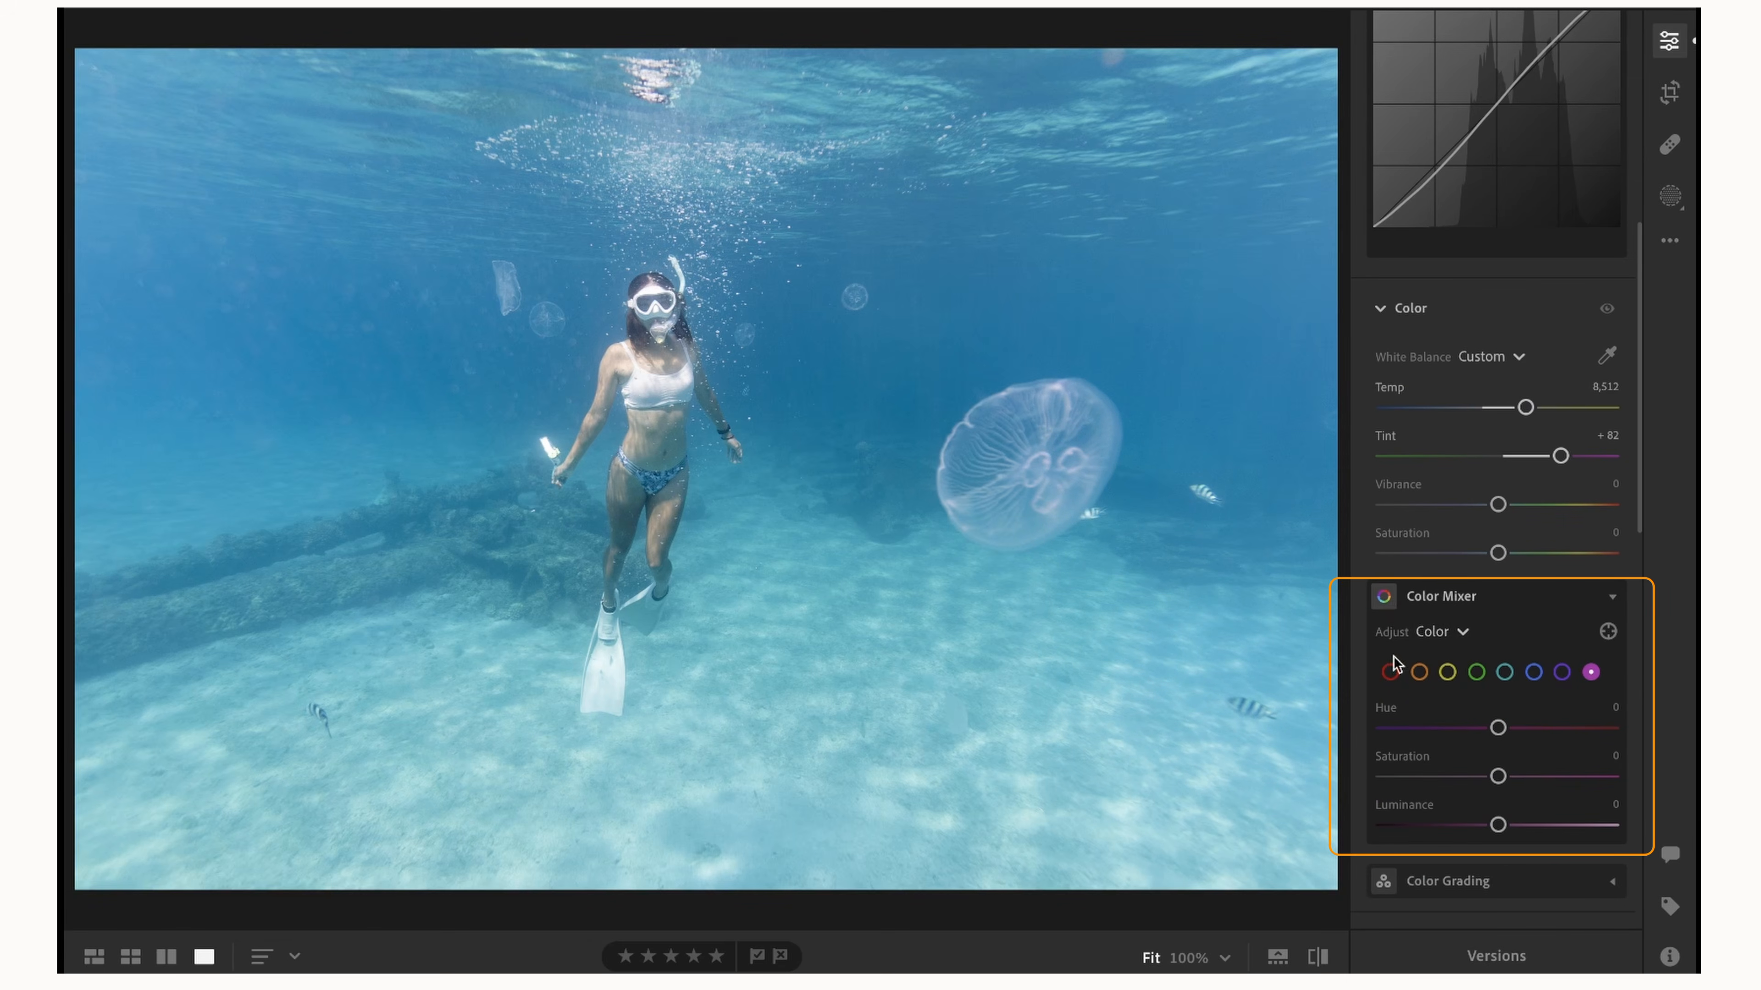
left_click(1390, 671)
left_click(1590, 671)
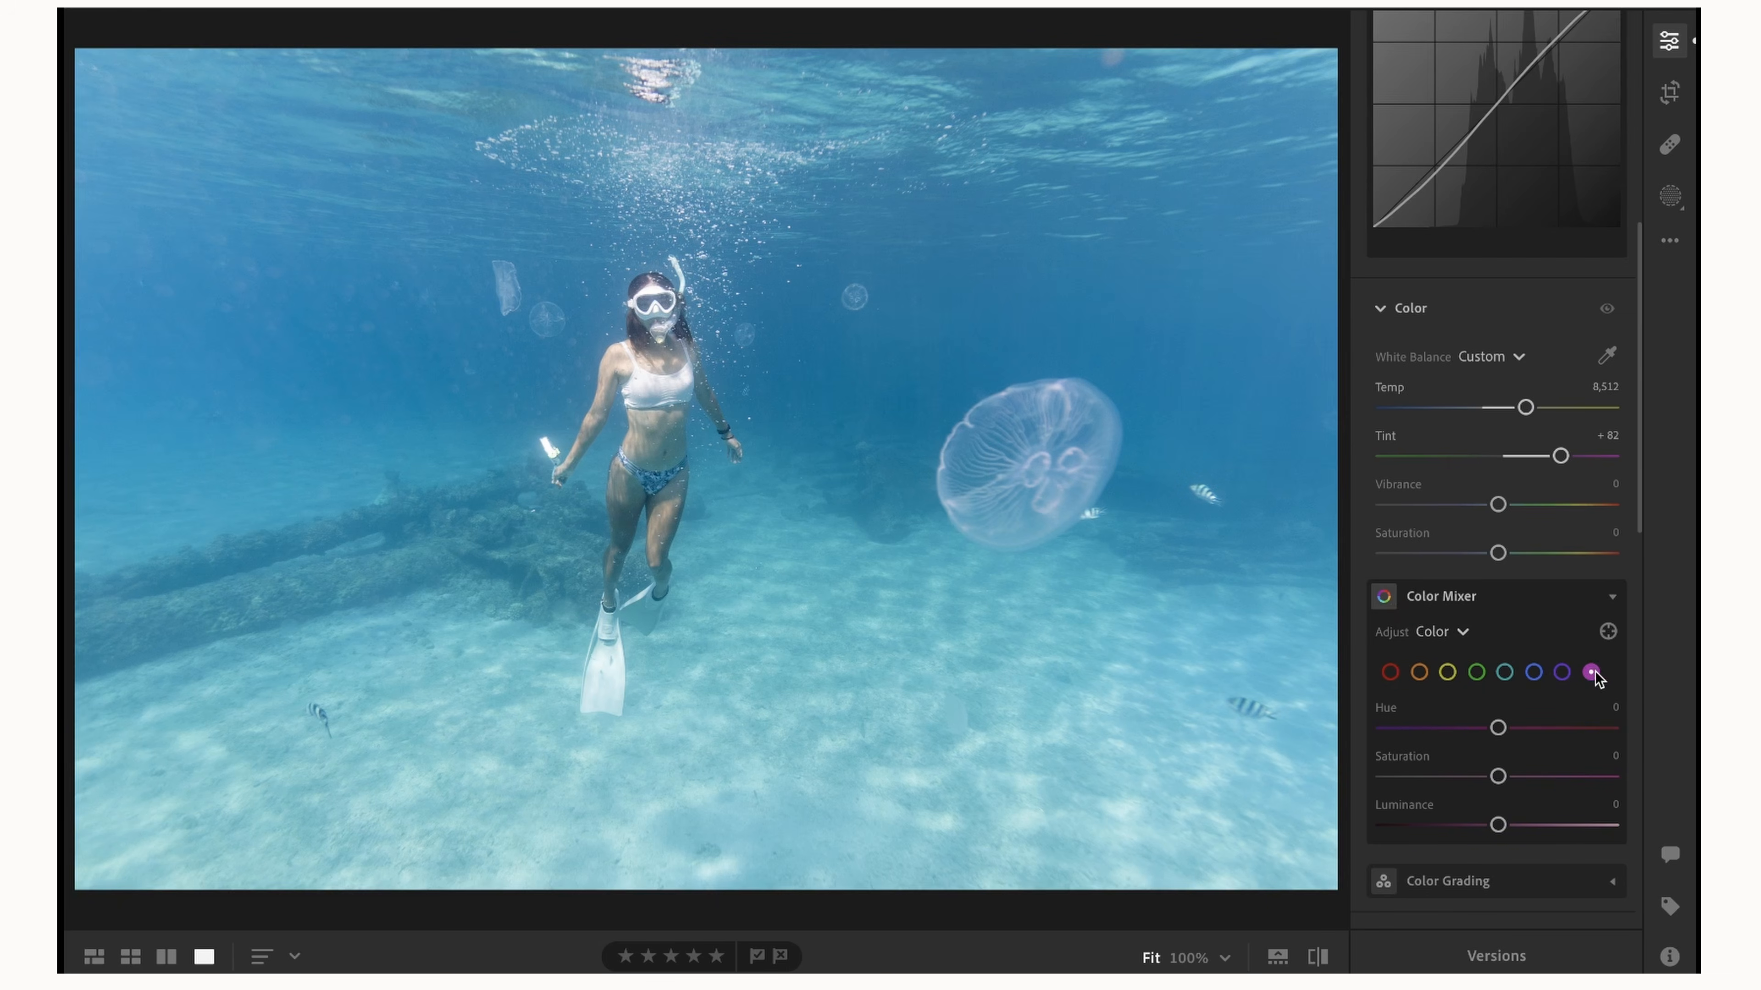
scroll(1593, 676, "down", 2)
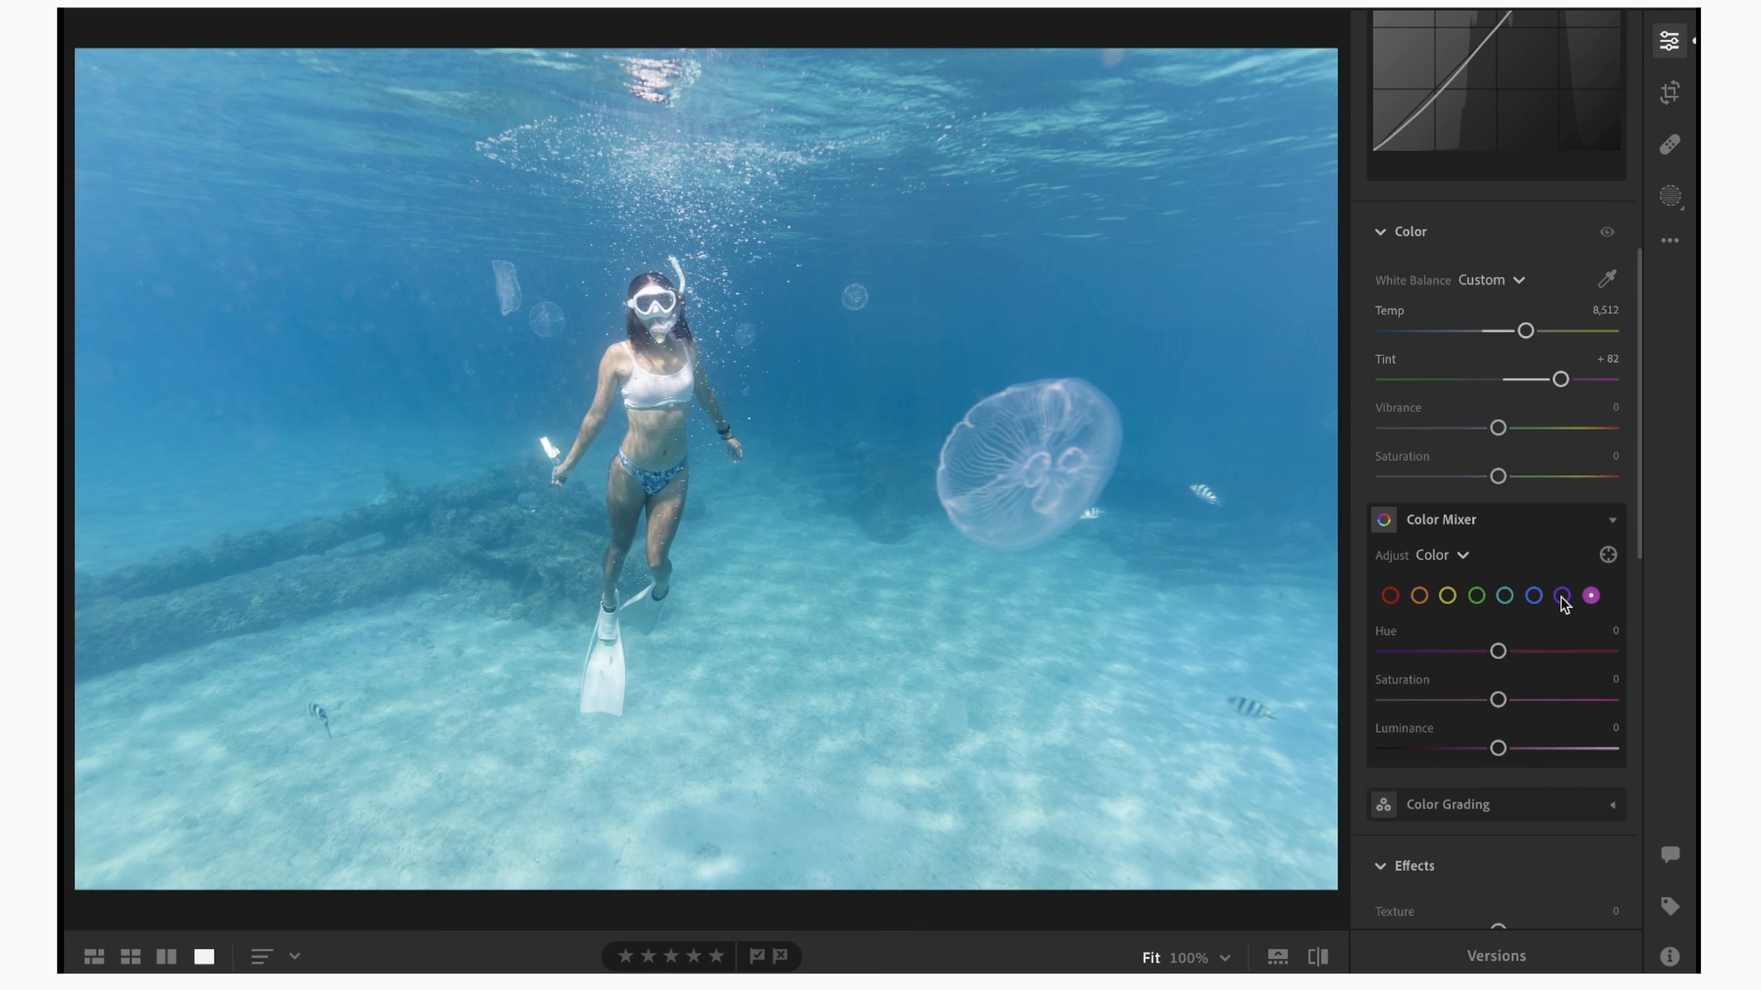
left_click(1591, 596)
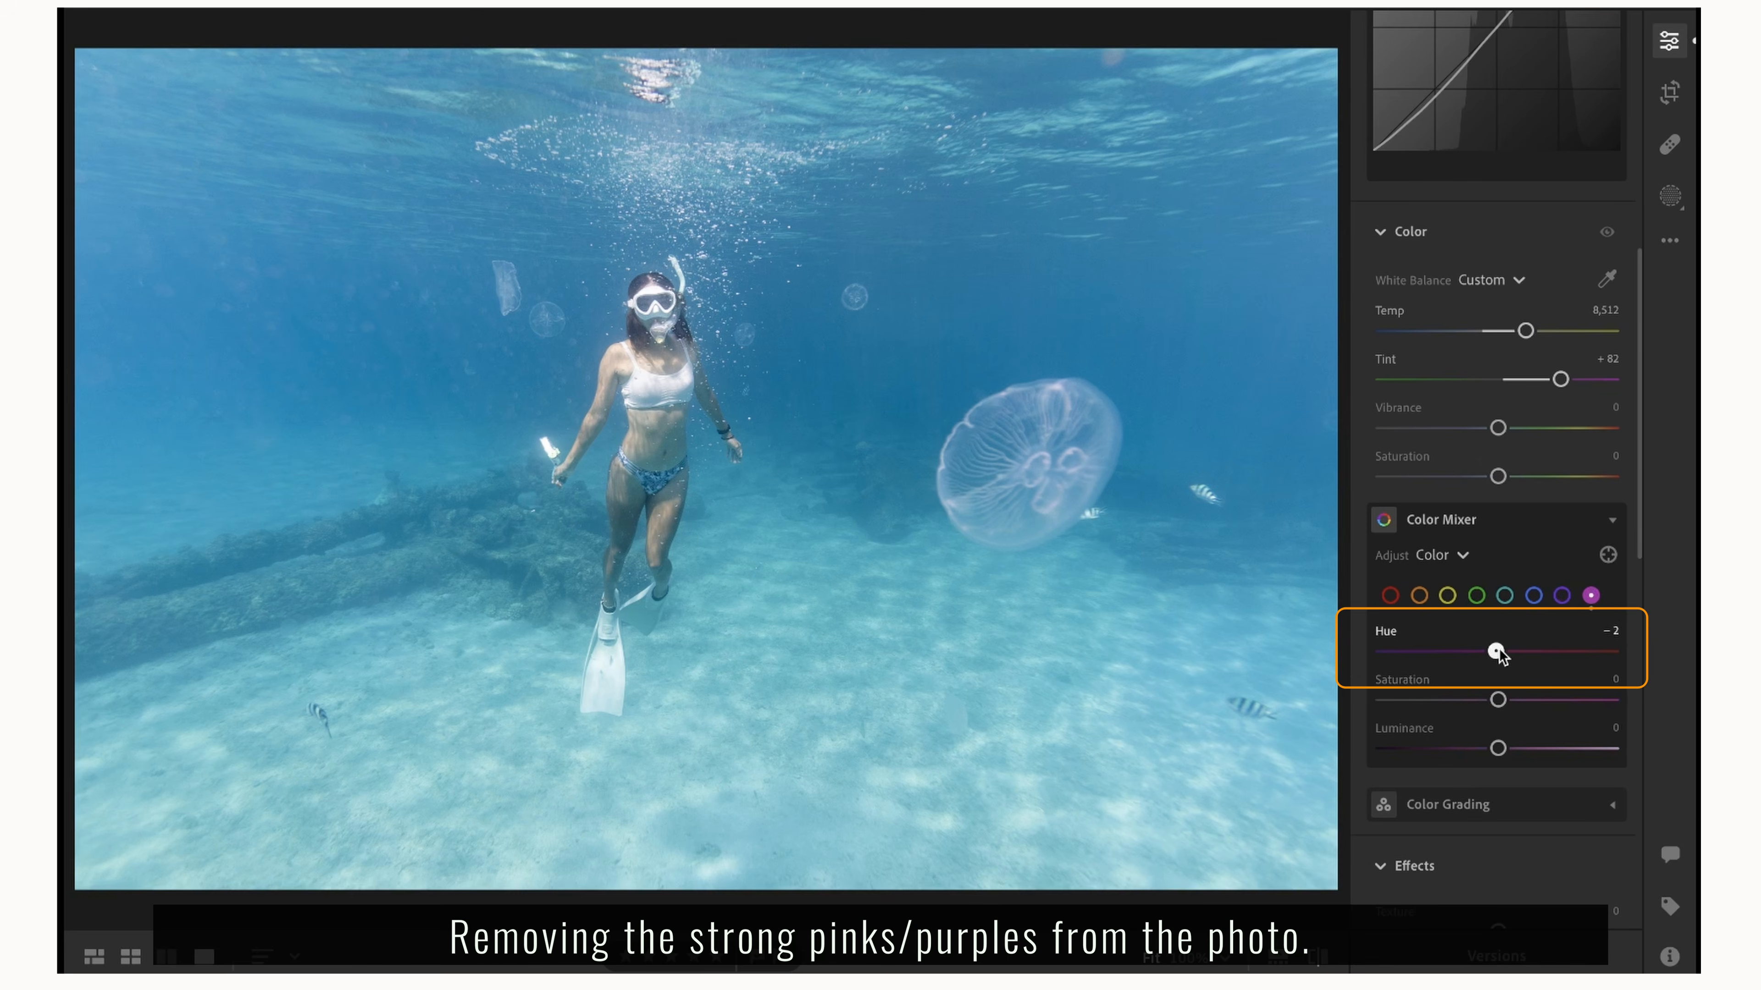
left_click_drag(1498, 652, 1373, 669)
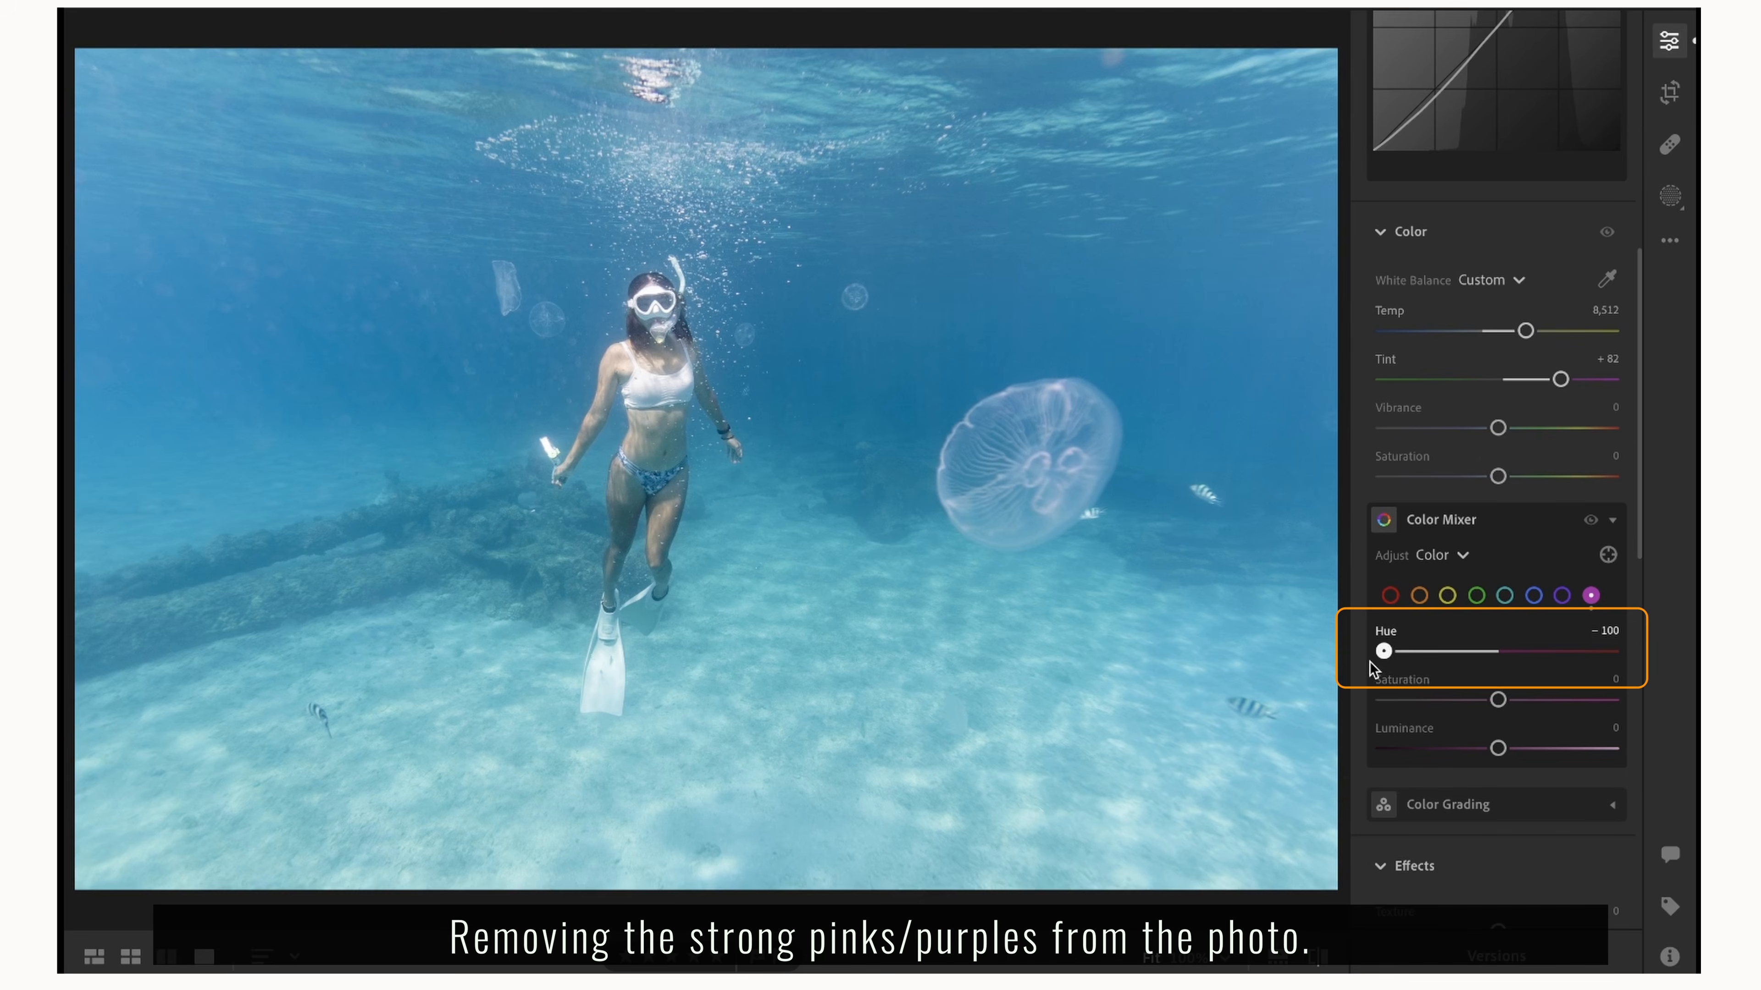
Set the purple hue to −100 and the purple saturation to −58 in the Color Mixer.
left_click(1562, 595)
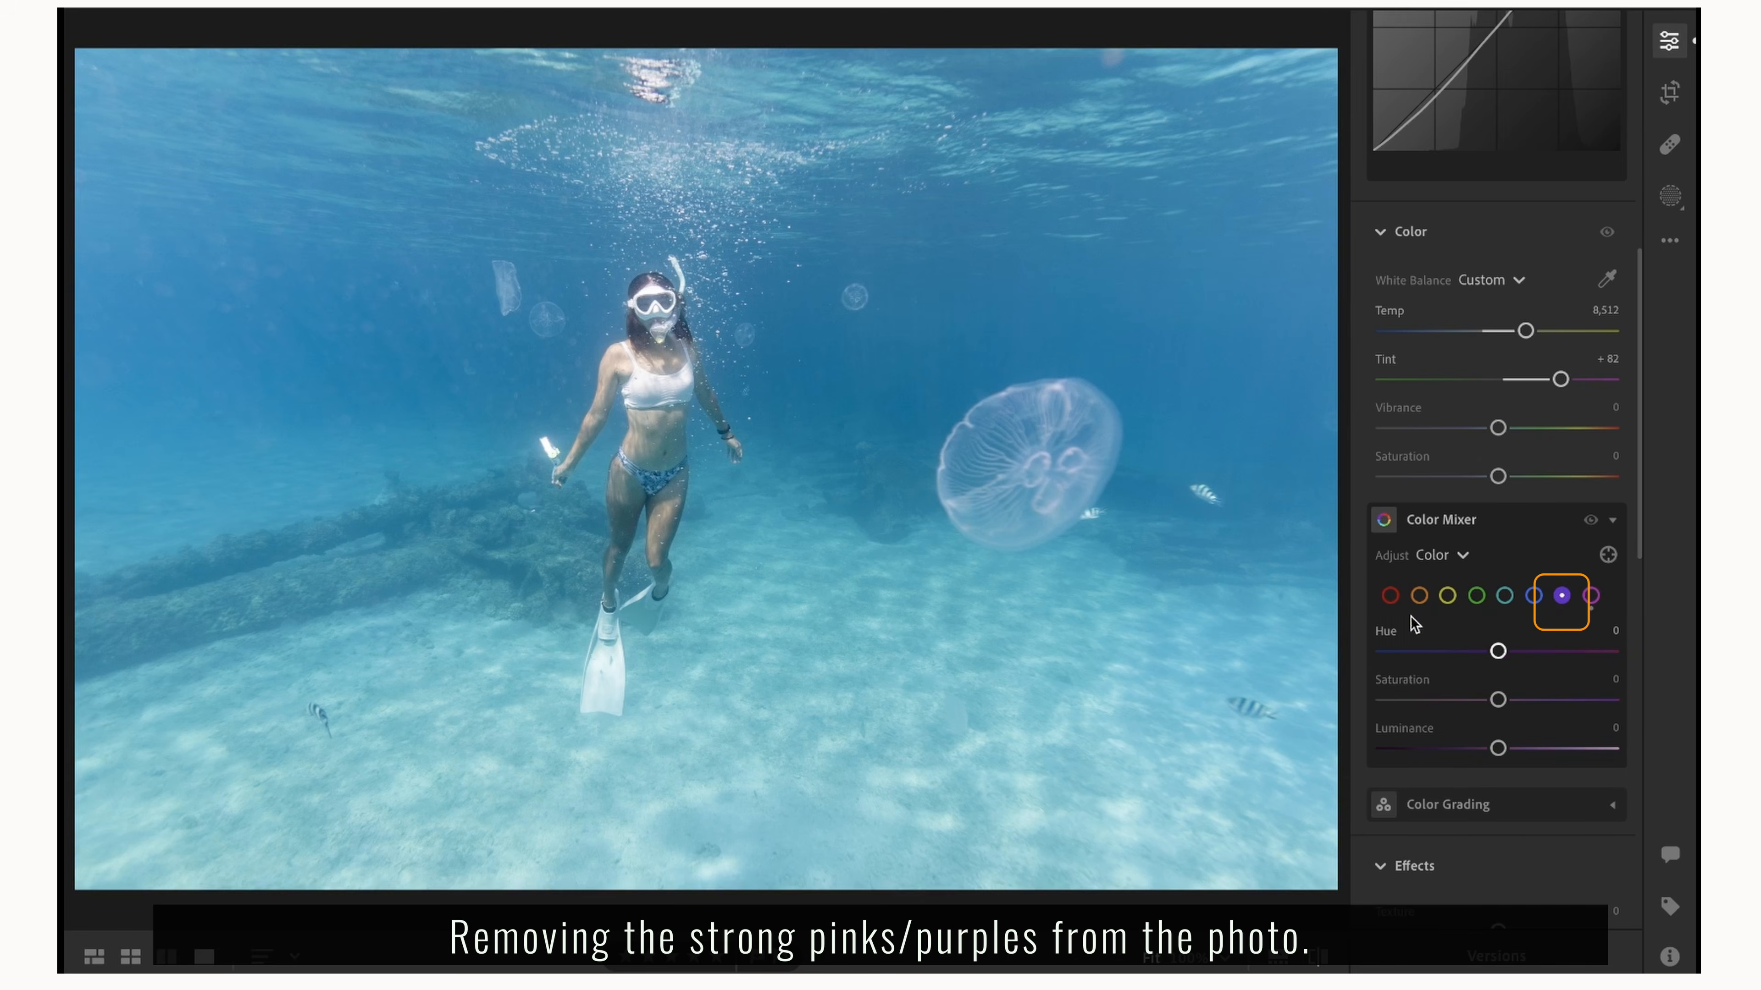
left_click_drag(1497, 651, 1215, 673)
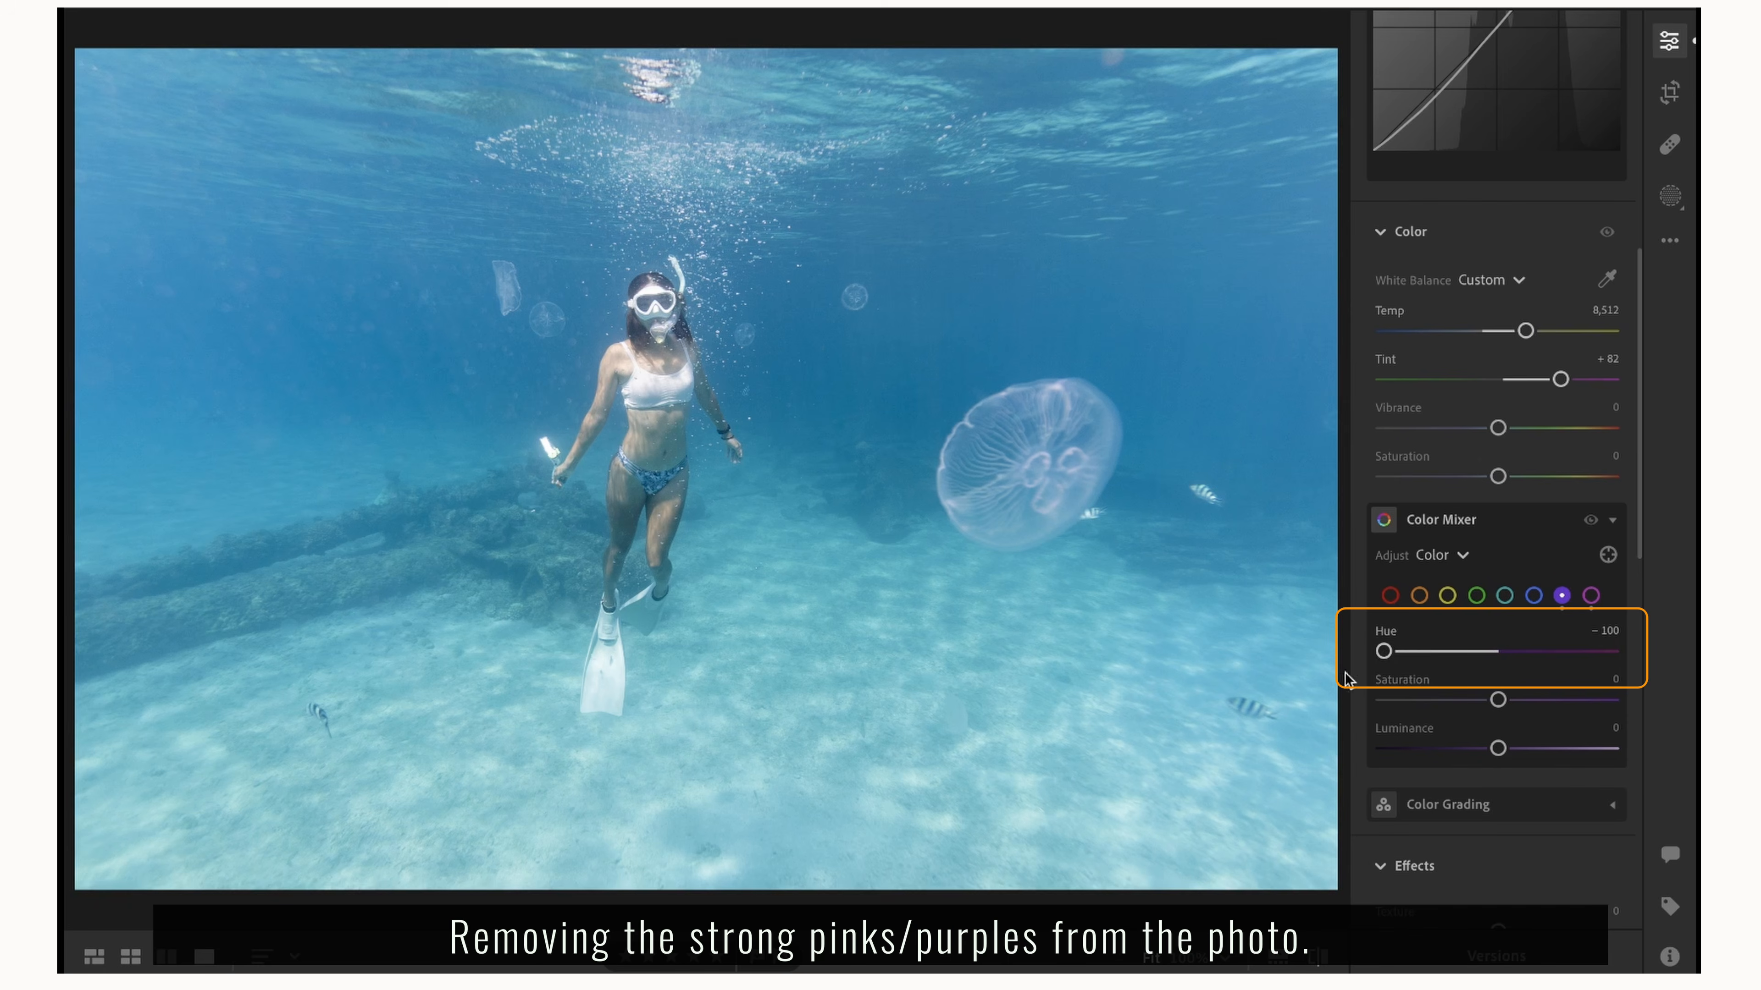
left_click_drag(1497, 699, 1432, 700)
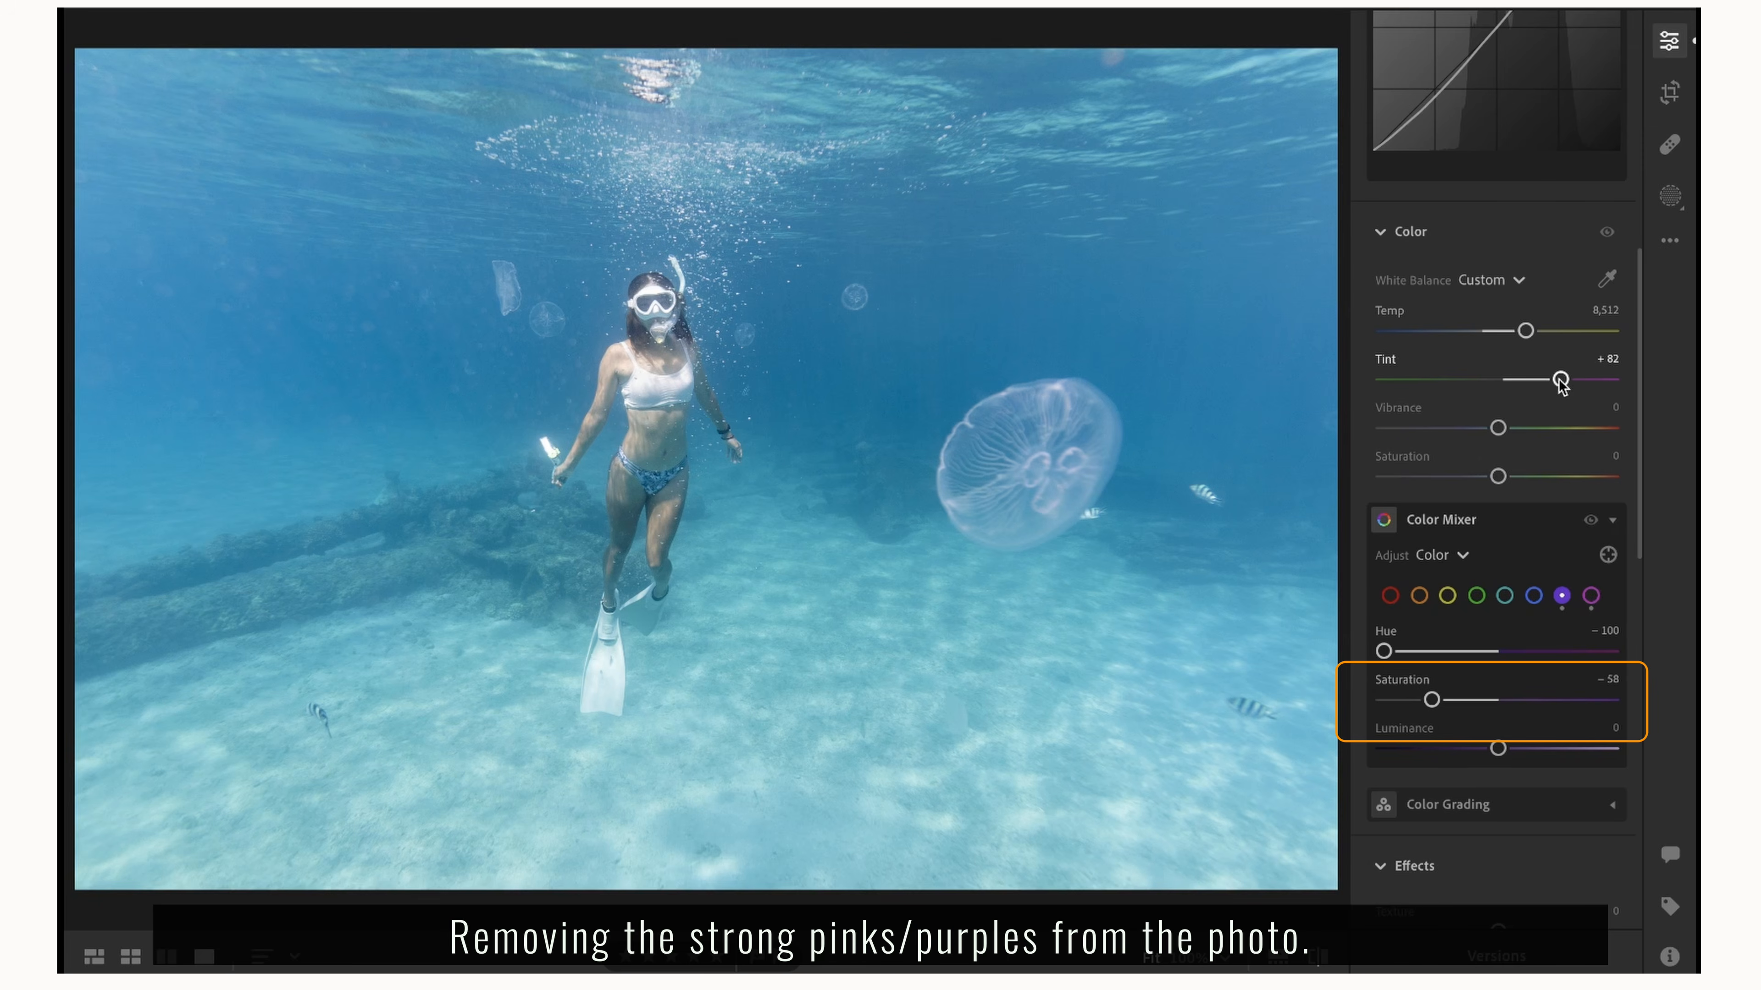
Raise Tint to +88 and reduce both the magenta and purple saturation to −100.
left_click_drag(1560, 381, 1565, 382)
left_click(1591, 596)
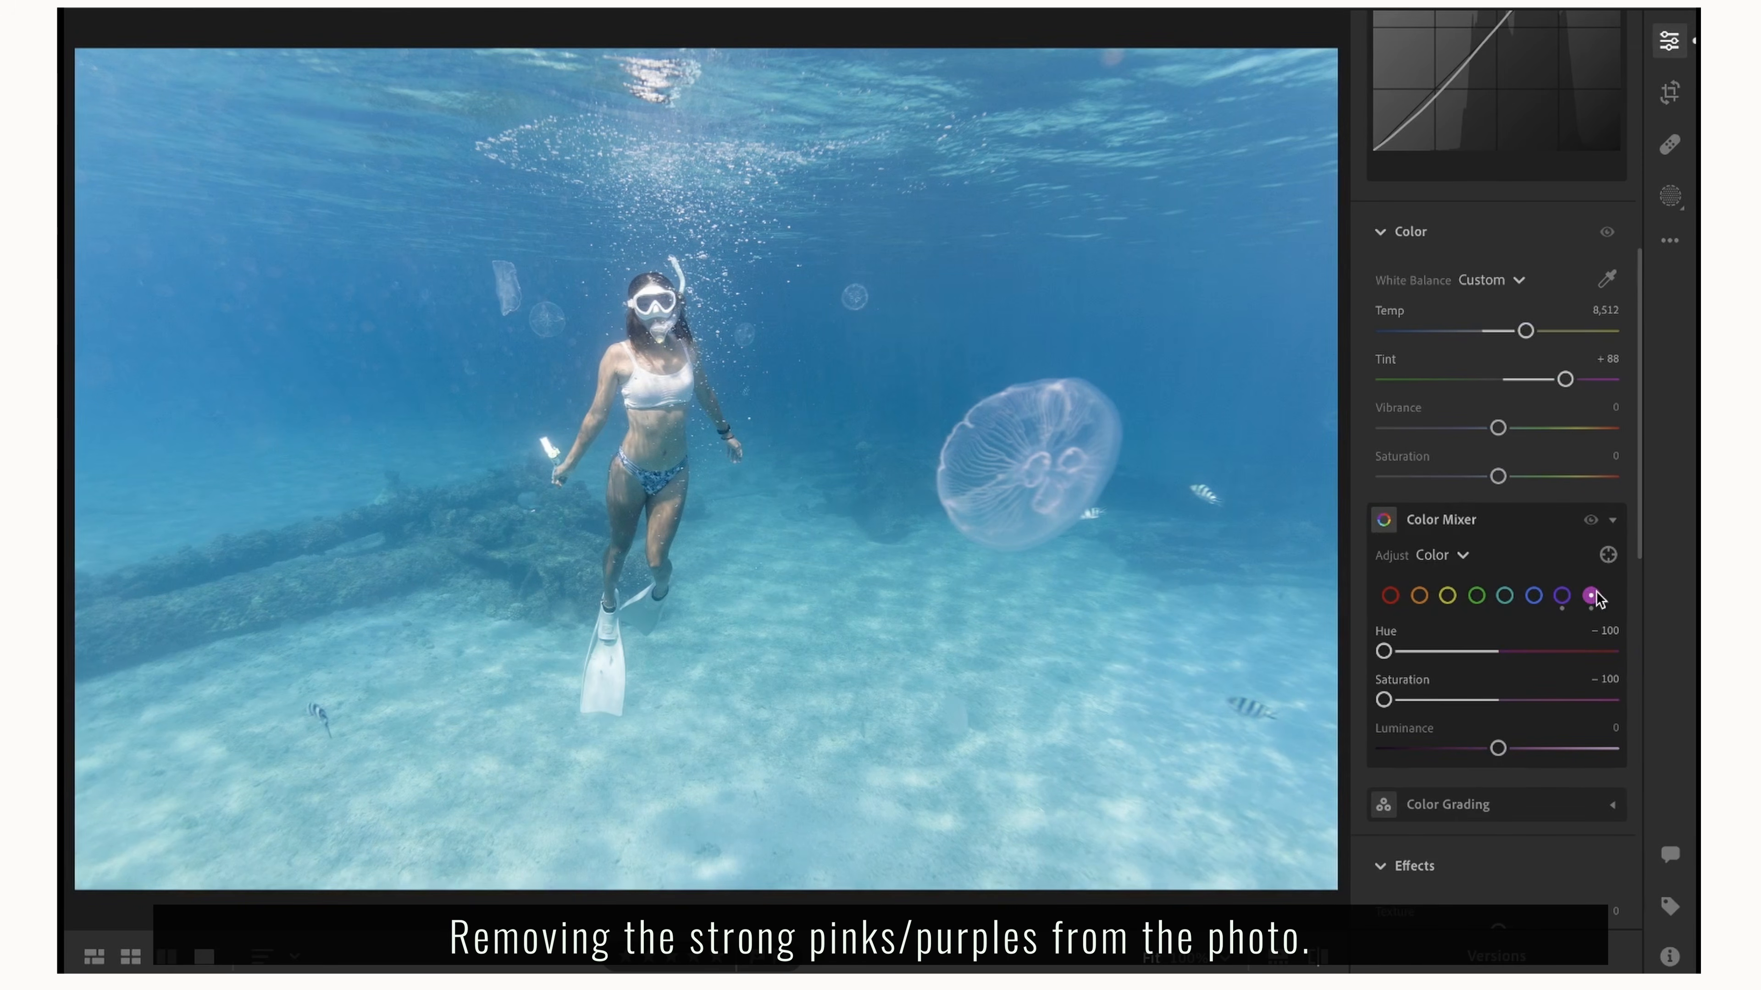
left_click(1562, 595)
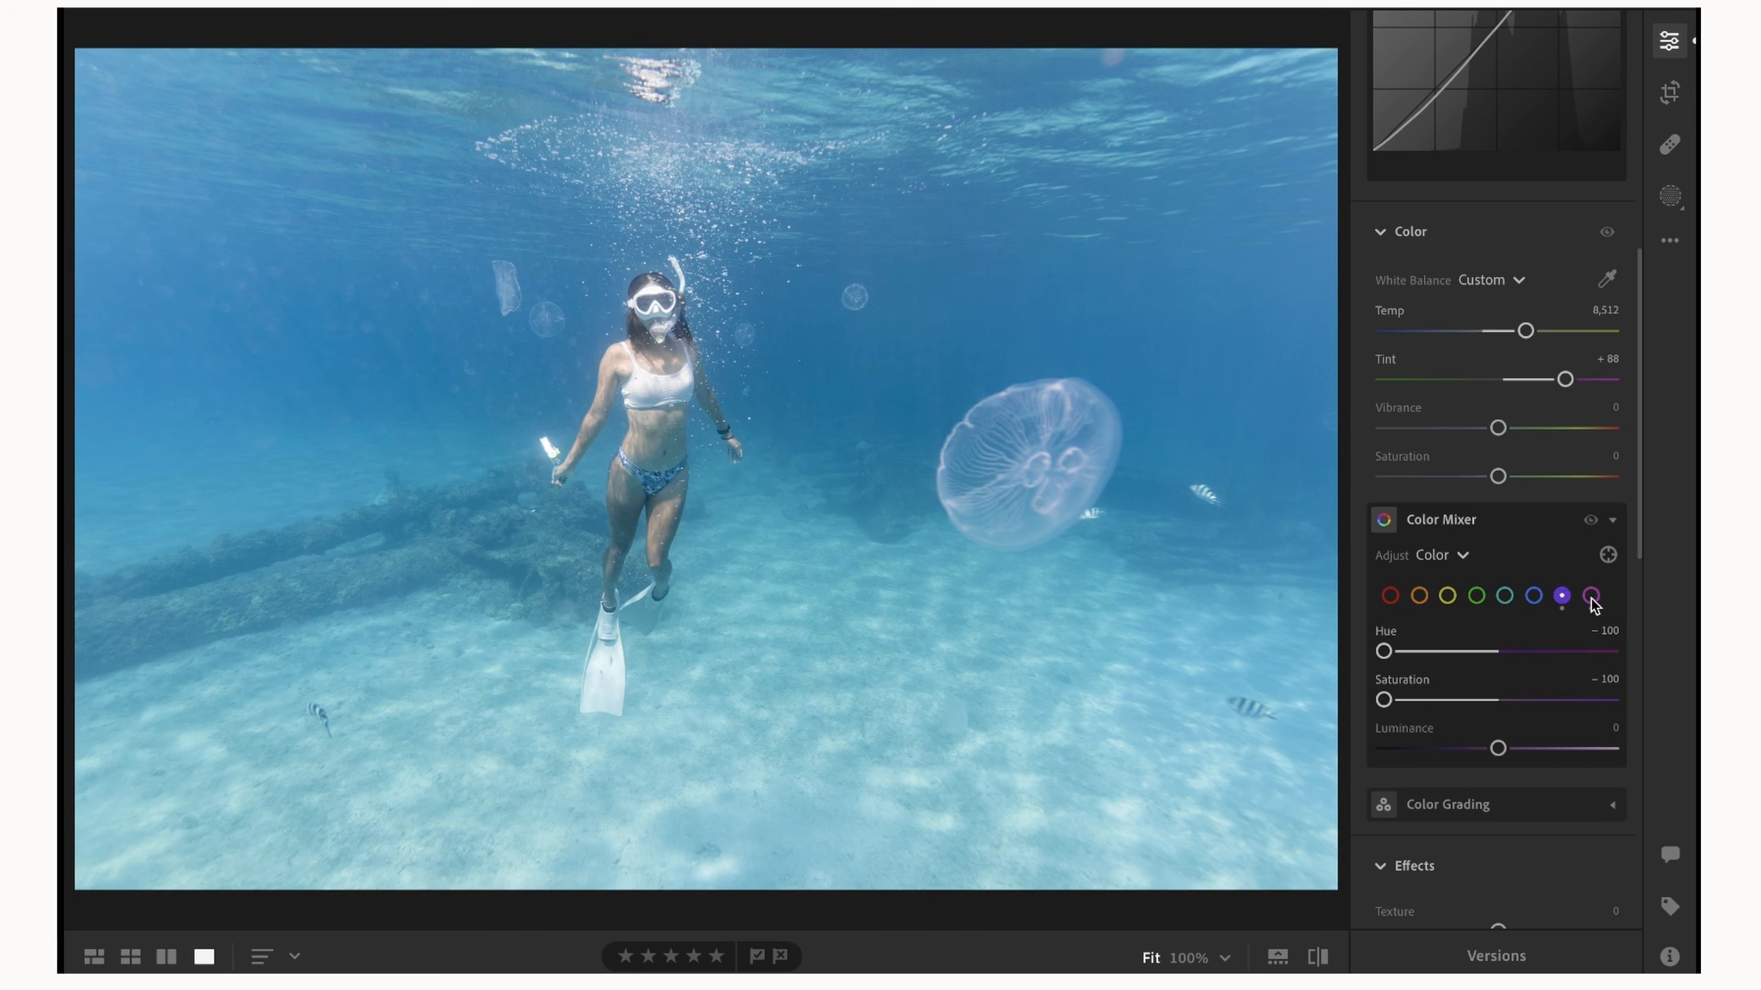
Set the blues in the Color Mixer to Hue −5, Saturation +22 and Luminance +13.
left_click(1534, 596)
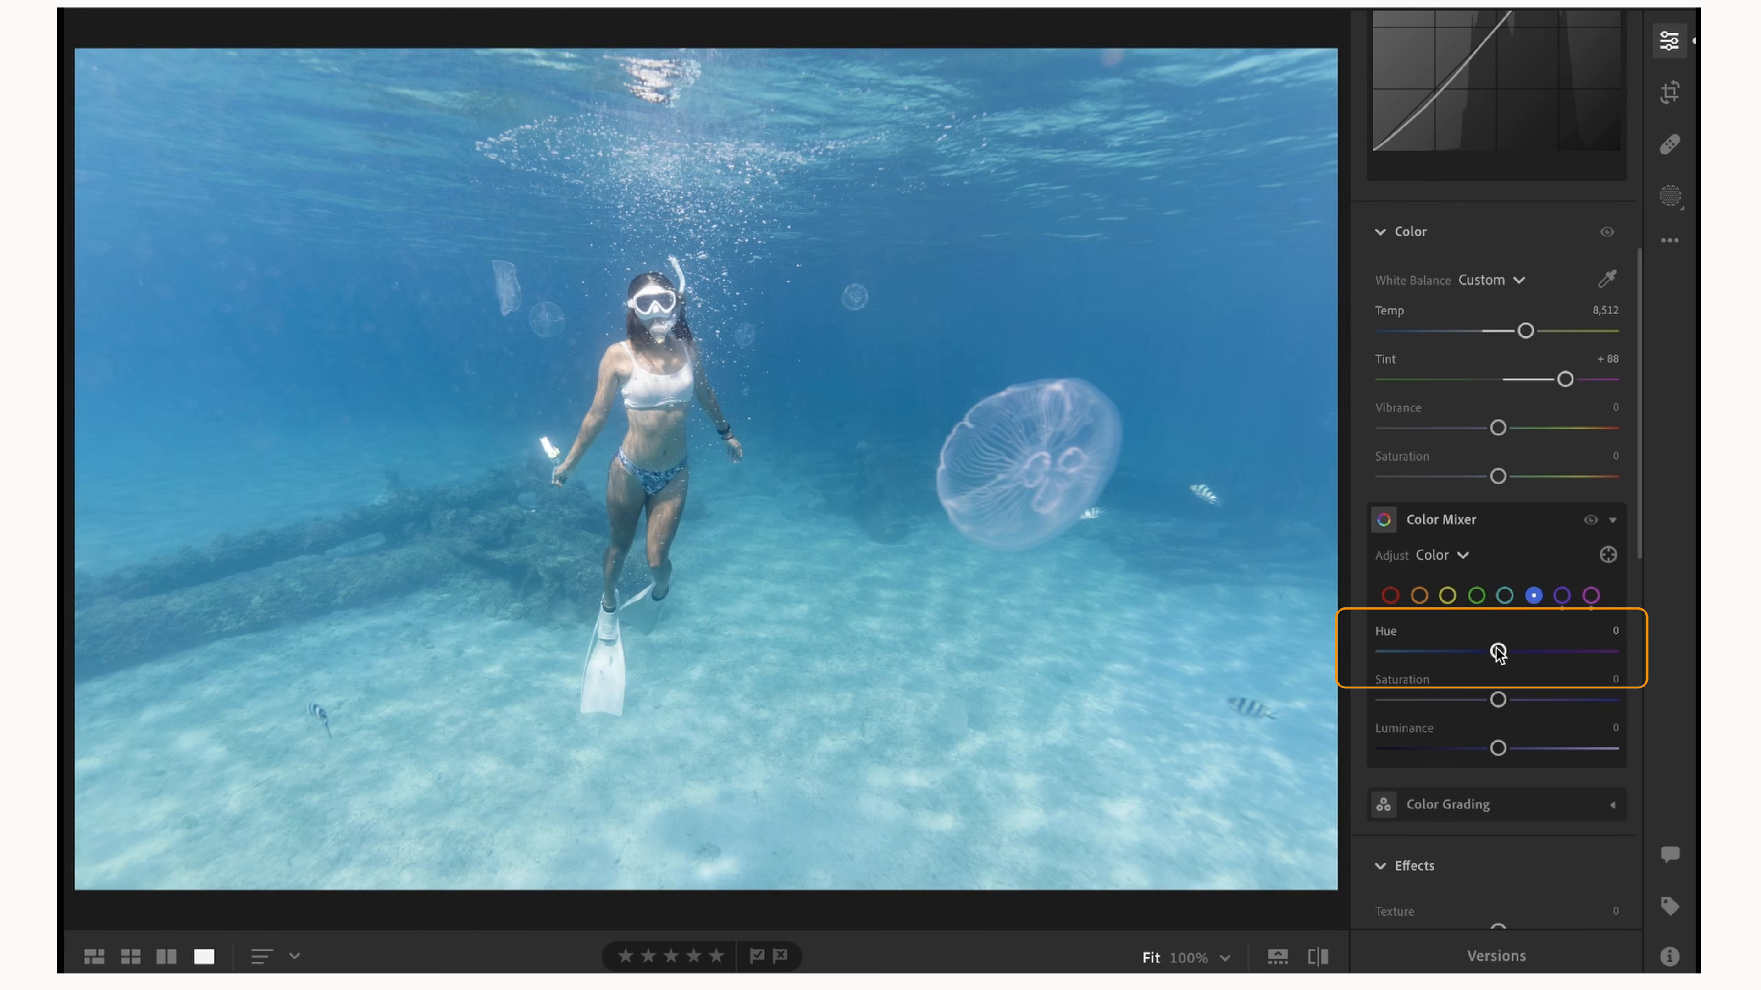
left_click_drag(1496, 649, 1485, 651)
left_click_drag(1482, 654, 1518, 754)
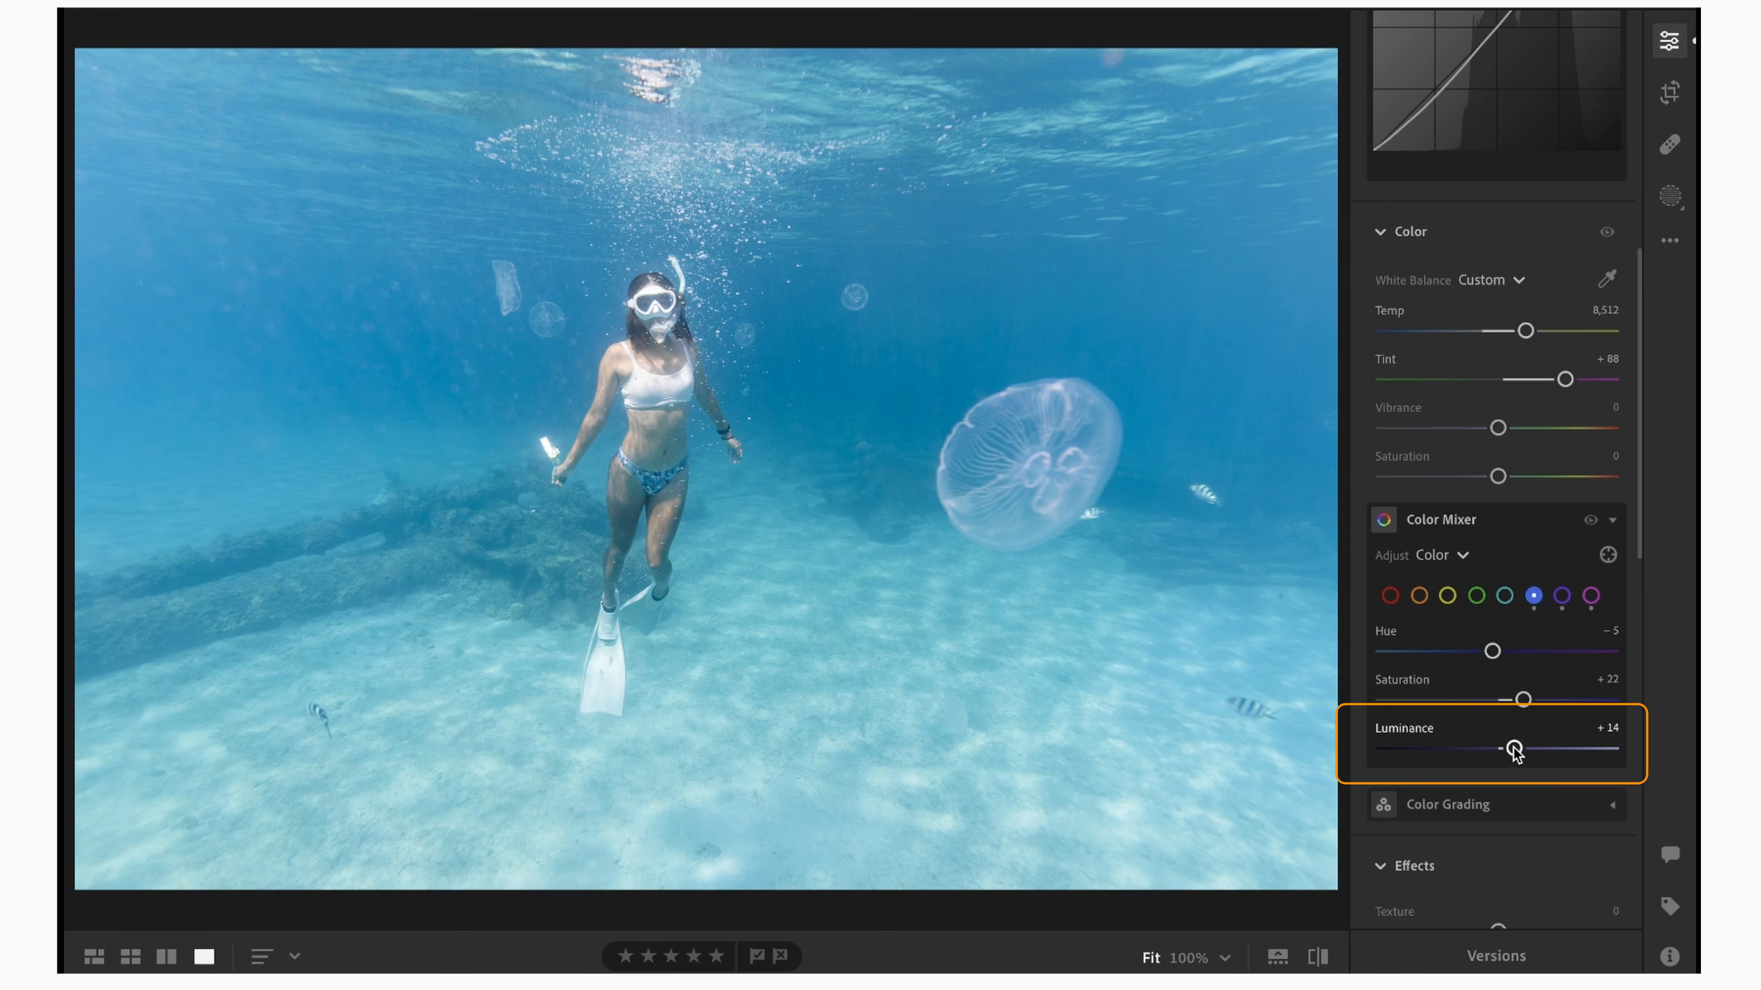
mouse_move(1515, 755)
left_mouse_down()
mouse_move(1384, 754)
mouse_move(1514, 759)
left_mouse_up()
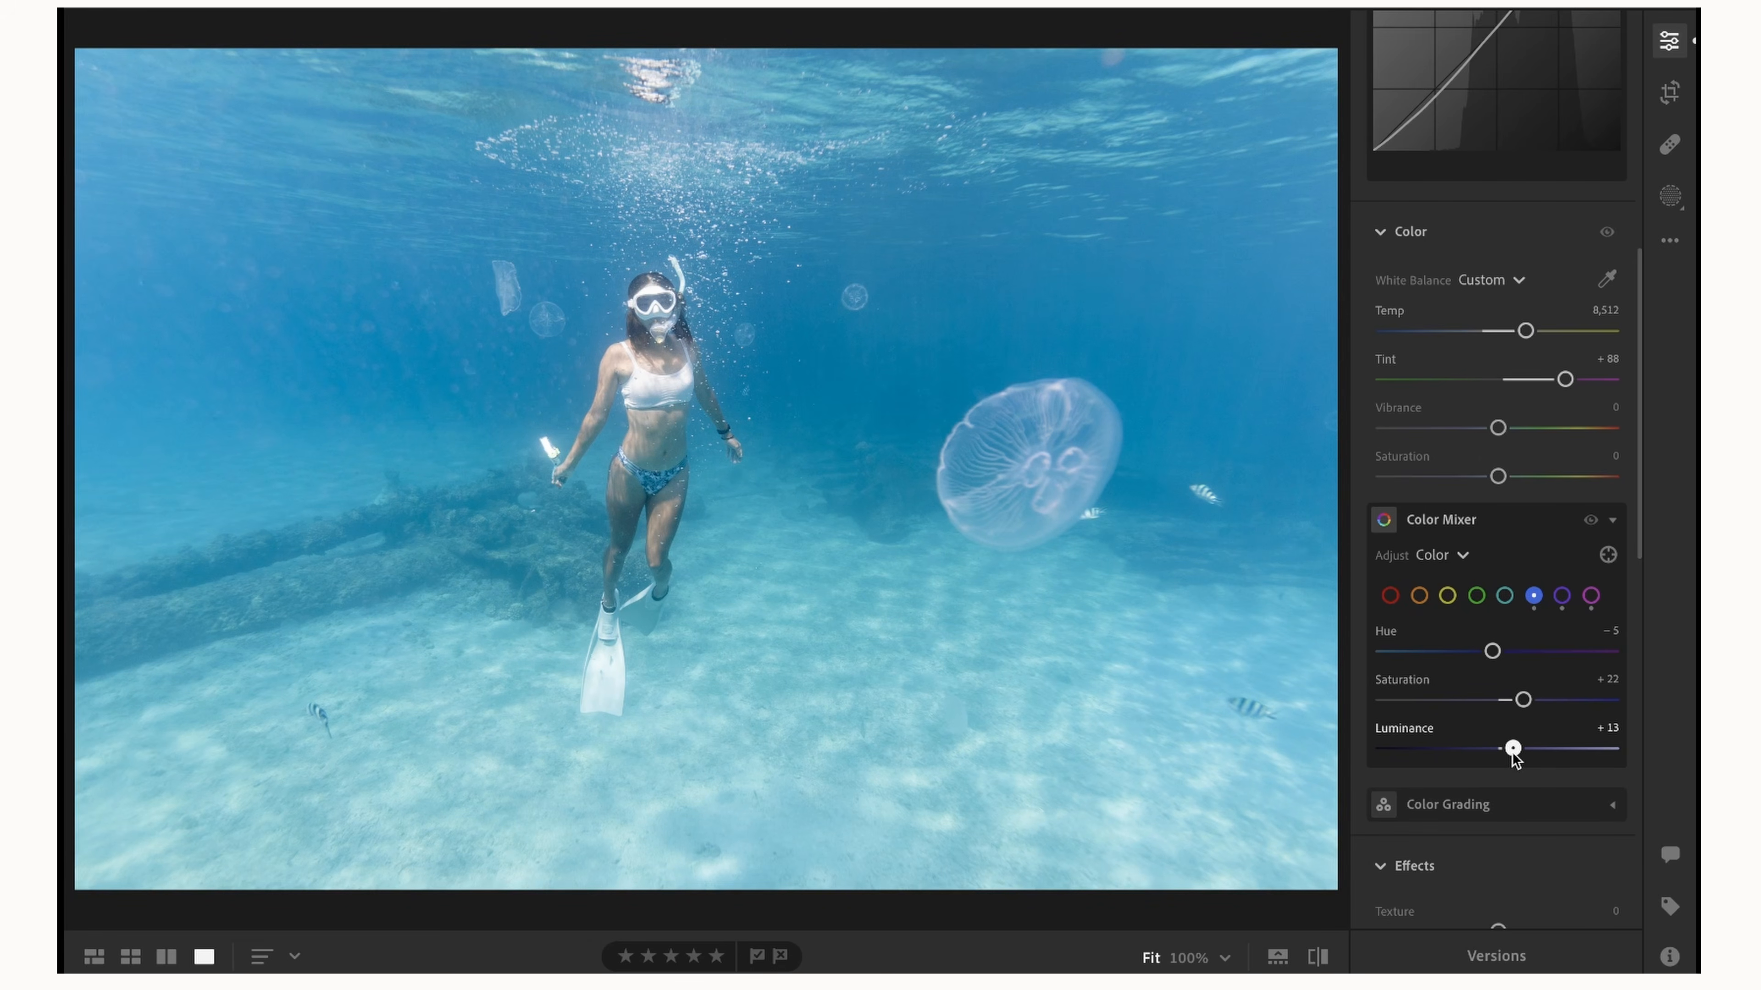
Shift the Color Mixer hues, setting aqua to +31 and yellow to +2 and adjusting green slightly.
left_click(1505, 595)
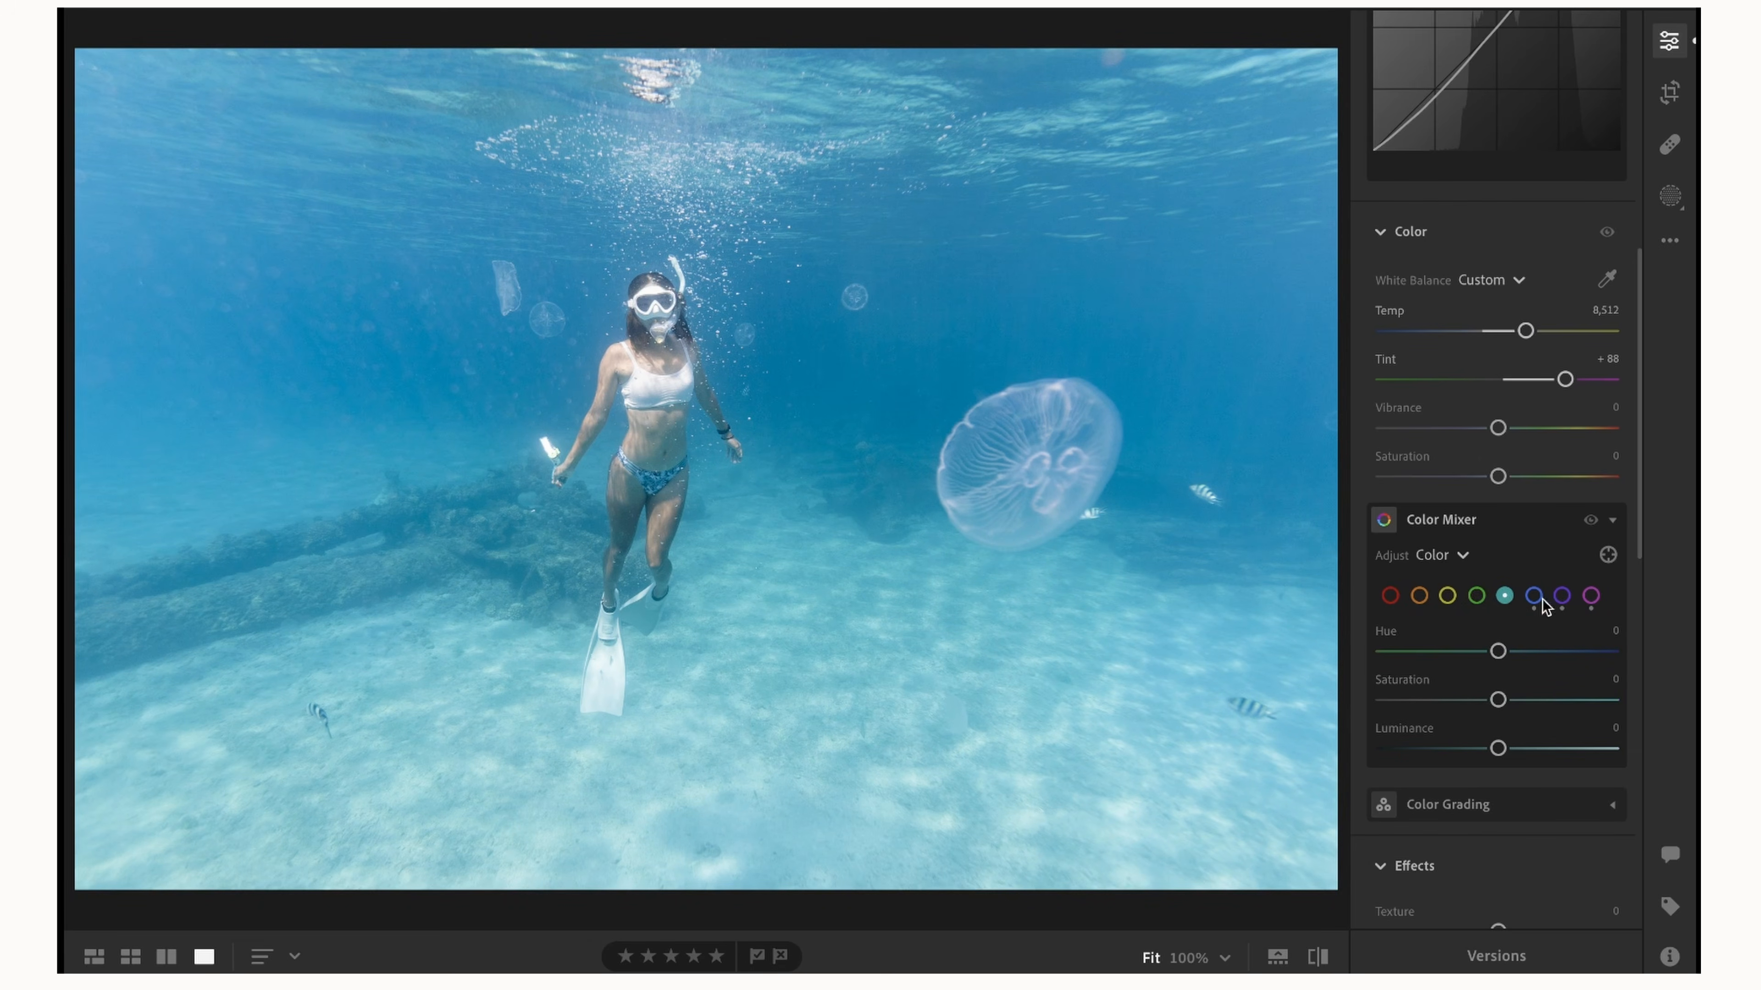
mouse_move(1498, 651)
left_mouse_down()
mouse_move(1346, 652)
mouse_move(1493, 686)
mouse_move(1541, 675)
mouse_move(1510, 678)
mouse_move(1501, 650)
left_mouse_up()
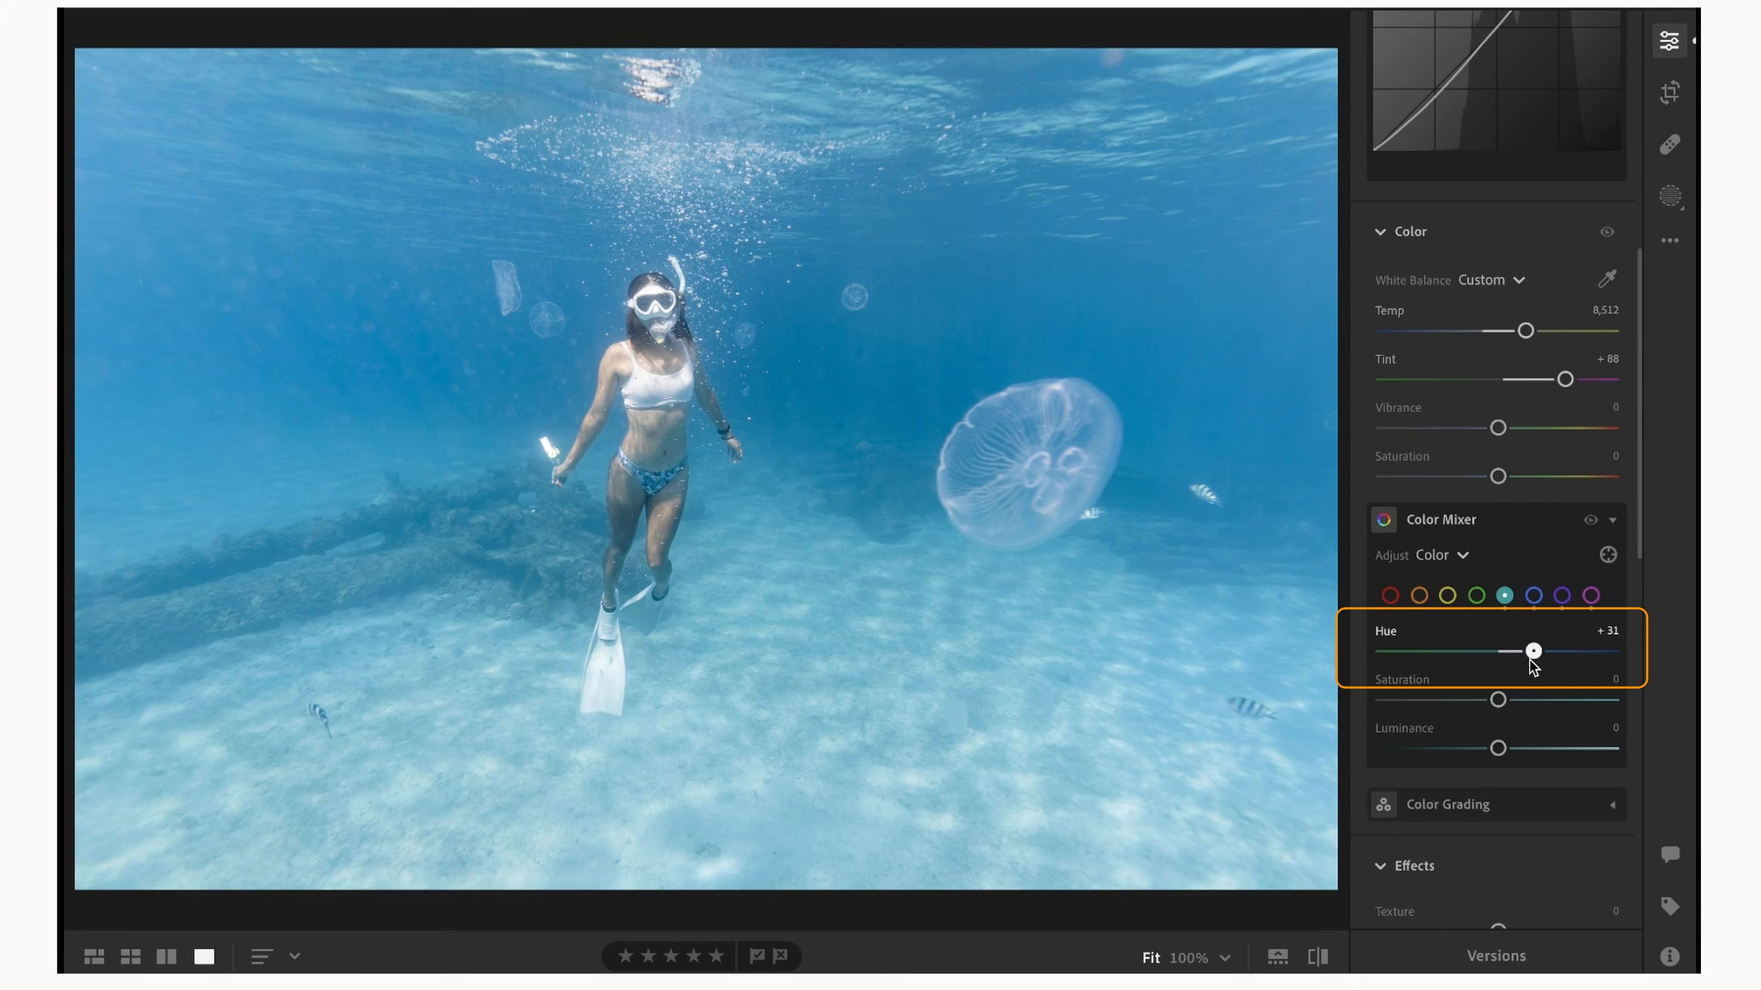
left_click(1476, 593)
mouse_move(1479, 655)
left_mouse_down()
mouse_move(1325, 652)
mouse_move(1501, 651)
left_mouse_up()
left_click(1448, 595)
left_click_drag(1587, 741, 1500, 721)
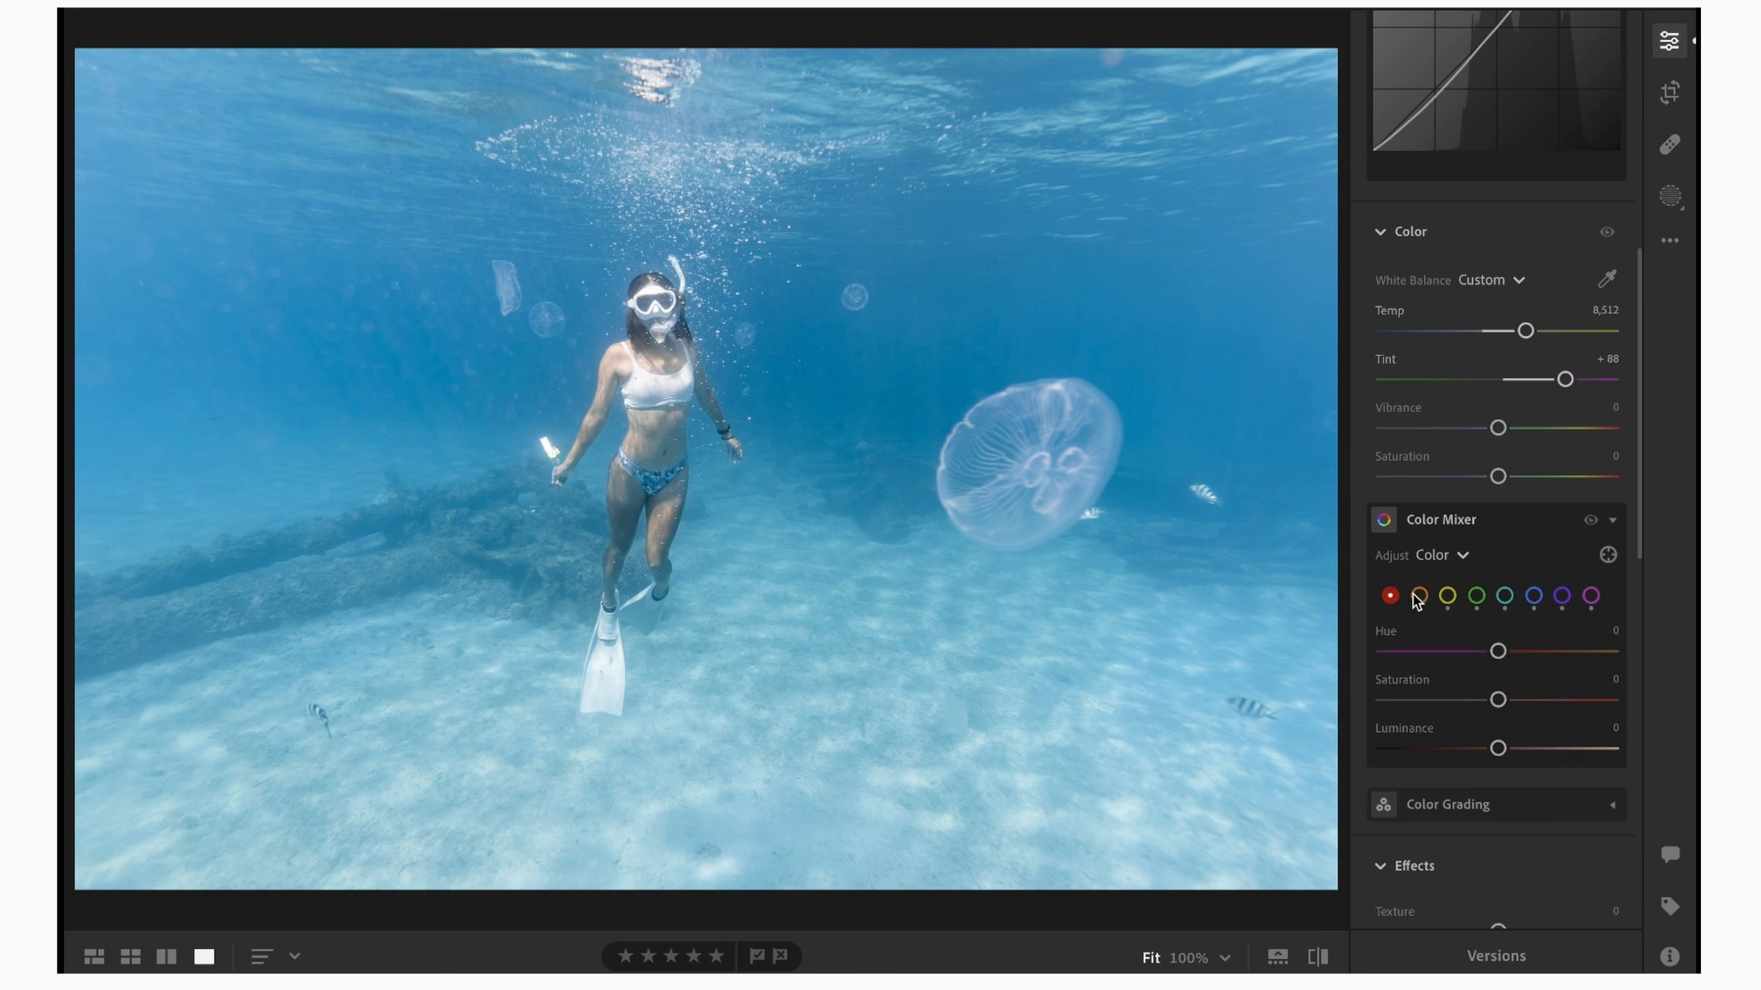
Compare the Texture effect at −90 and +86, and set it to −88.
scroll(1460, 593, "down", 1)
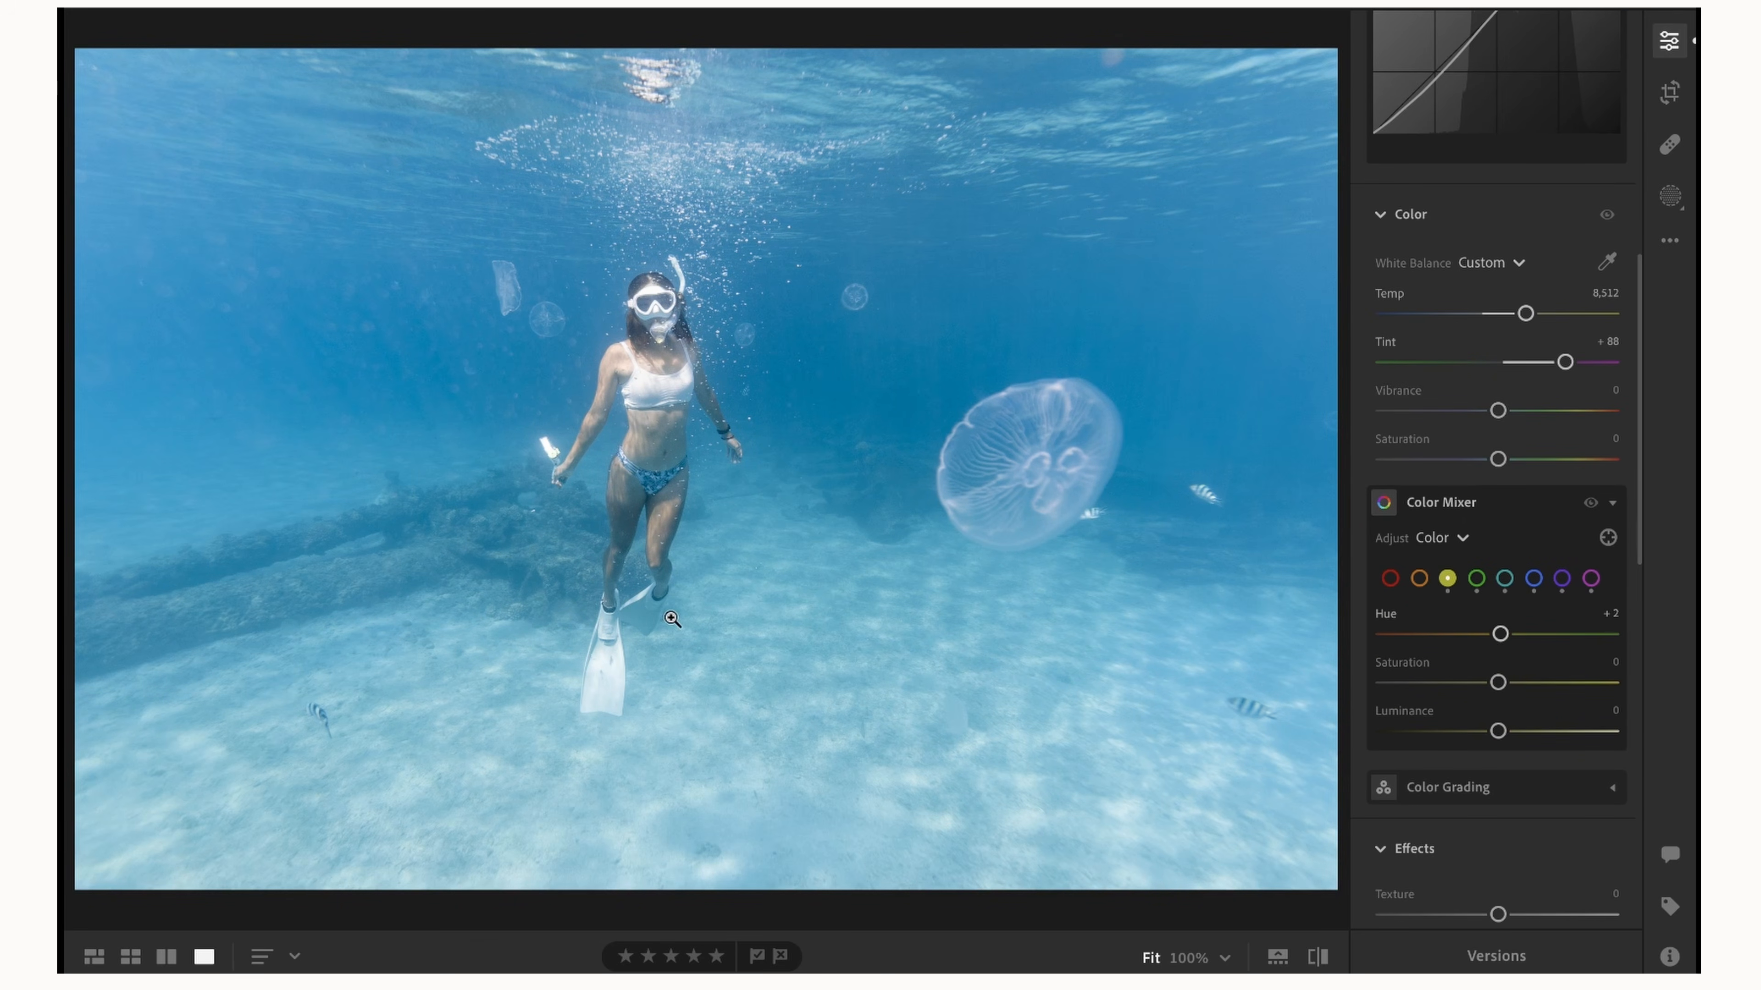
scroll(1464, 501, "down", 3)
scroll(1463, 501, "down", 5)
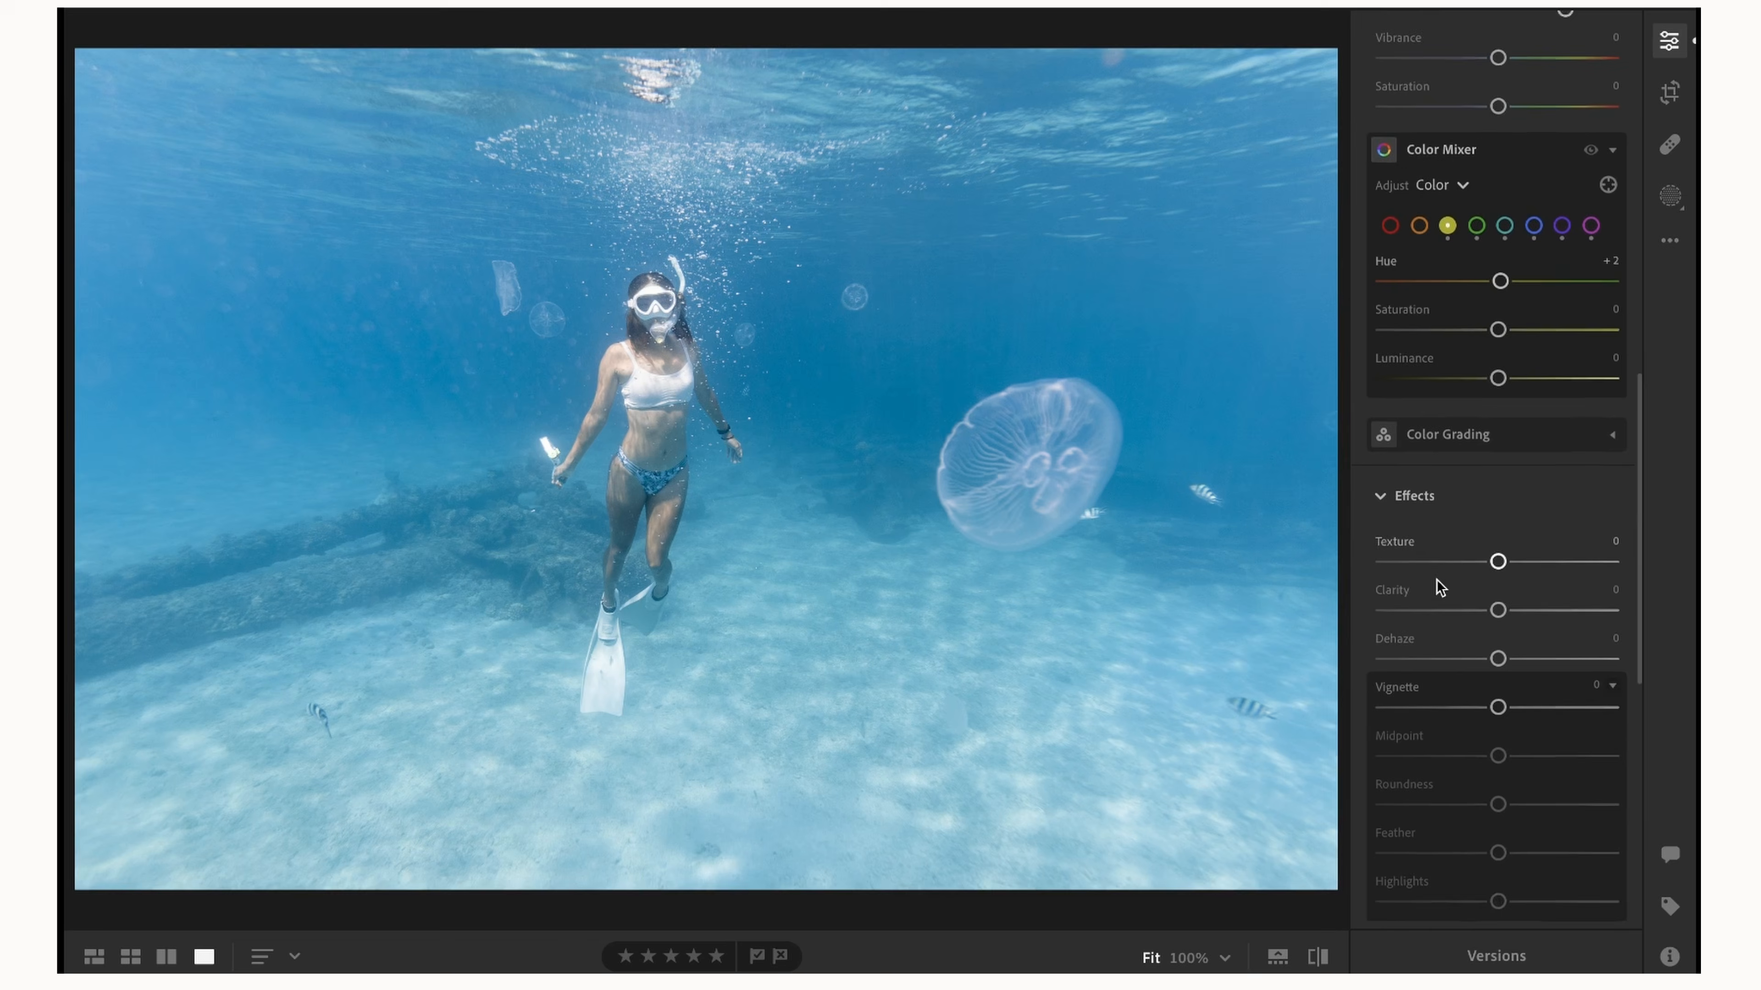
scroll(1436, 581, "down", 3)
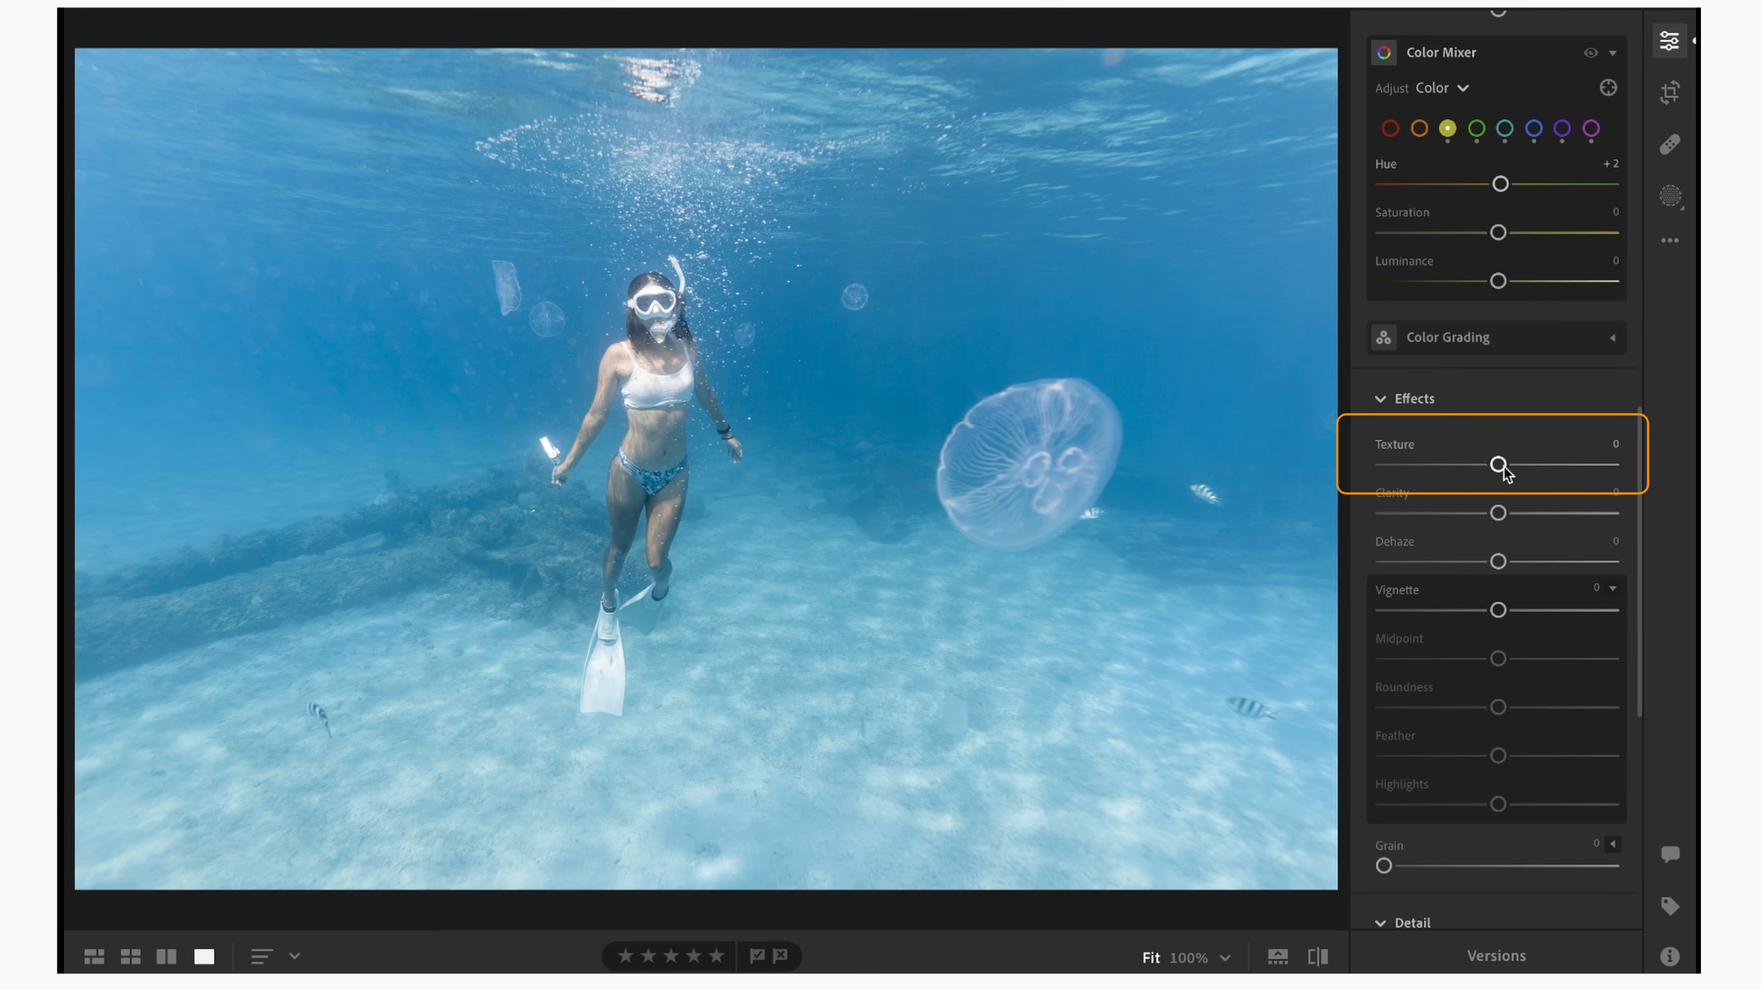
left_click_drag(1499, 466, 1399, 457)
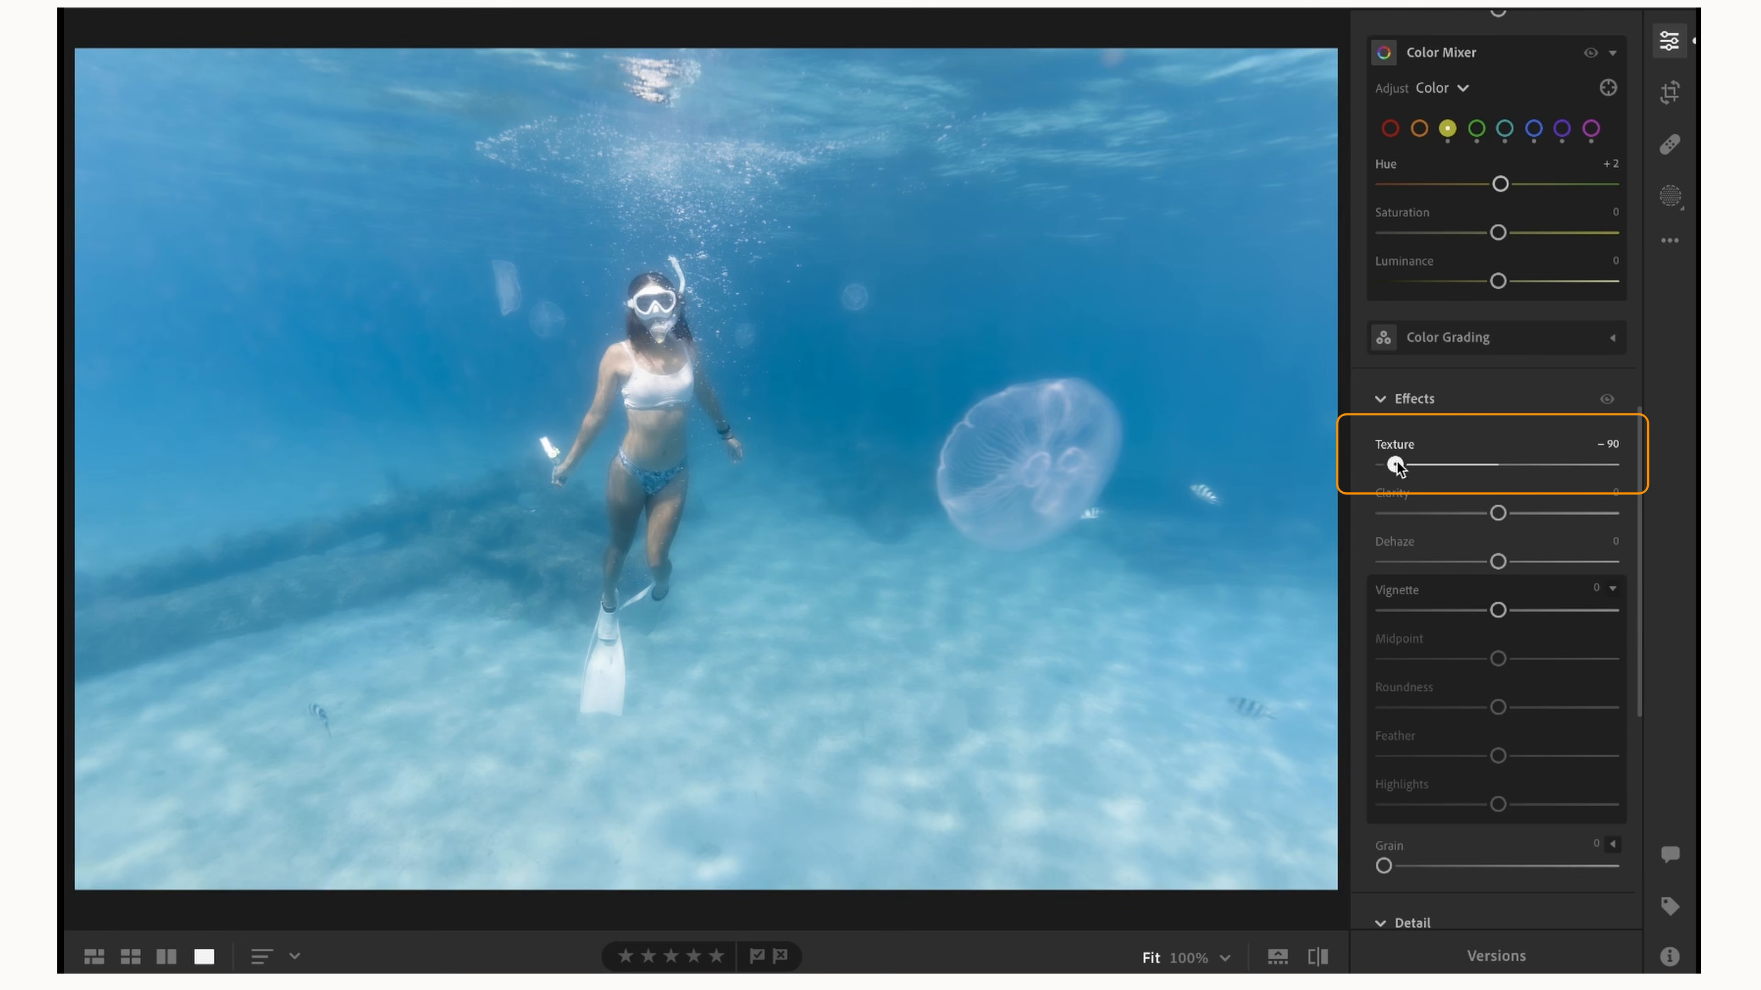
left_click_drag(1396, 467, 1599, 473)
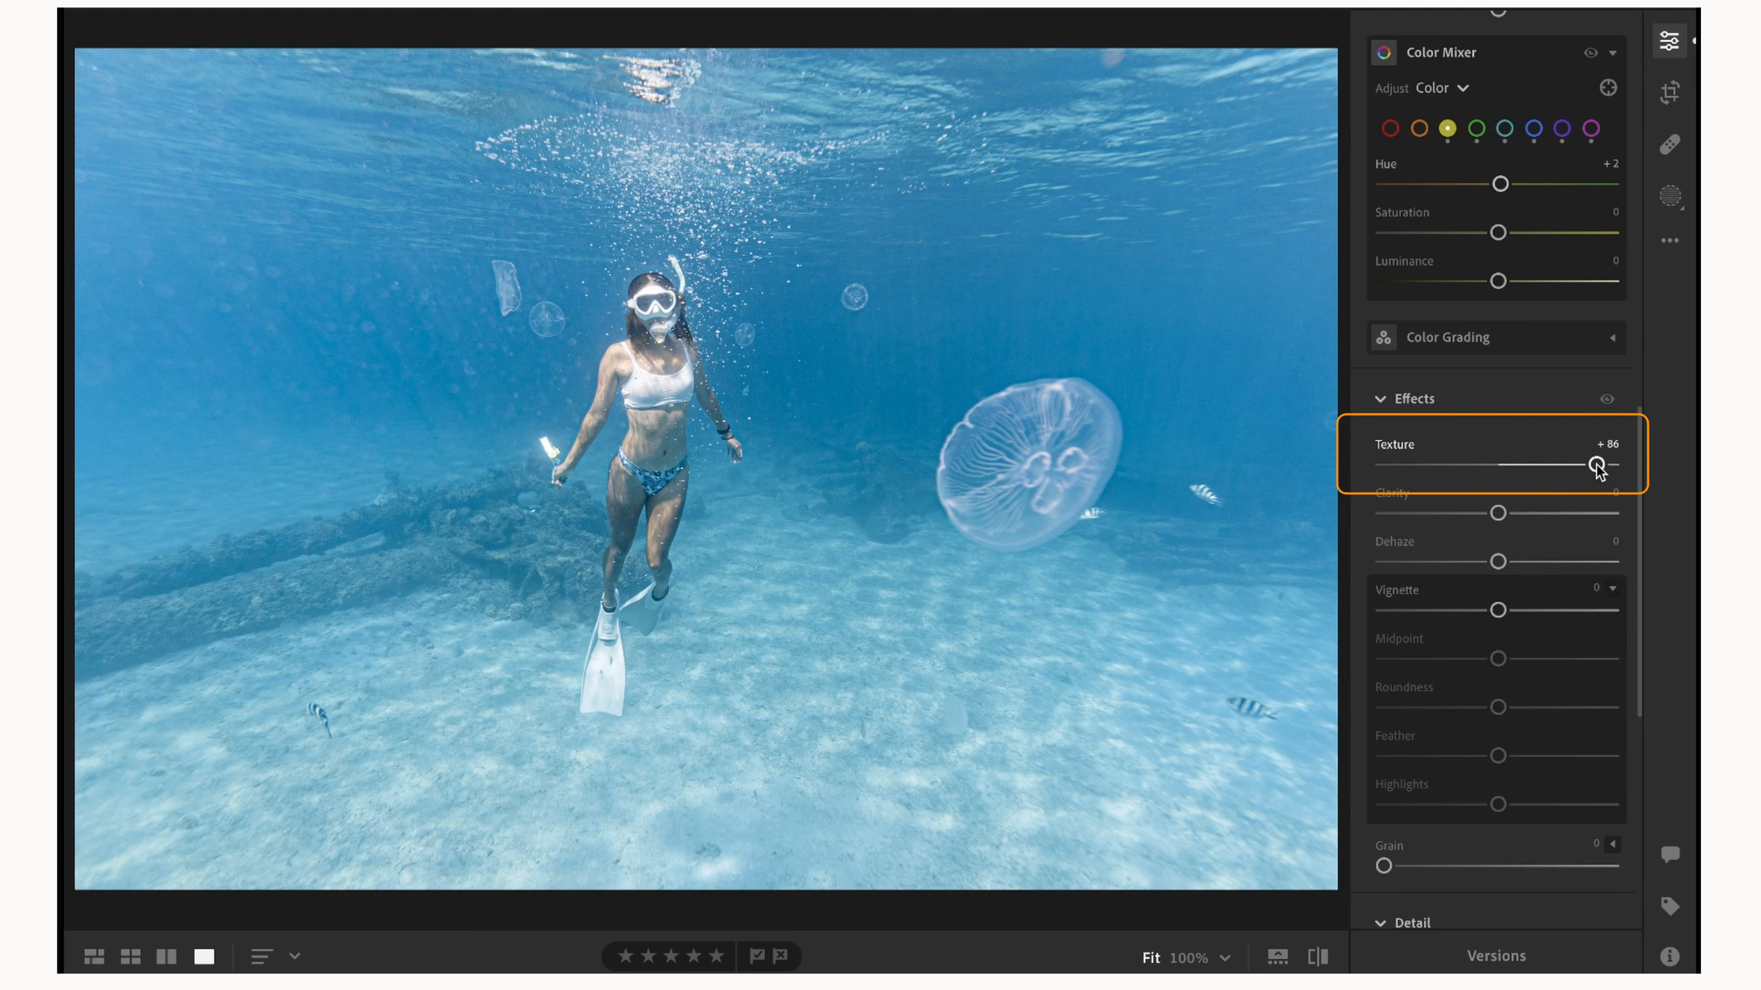
left_click_drag(1597, 468, 1397, 449)
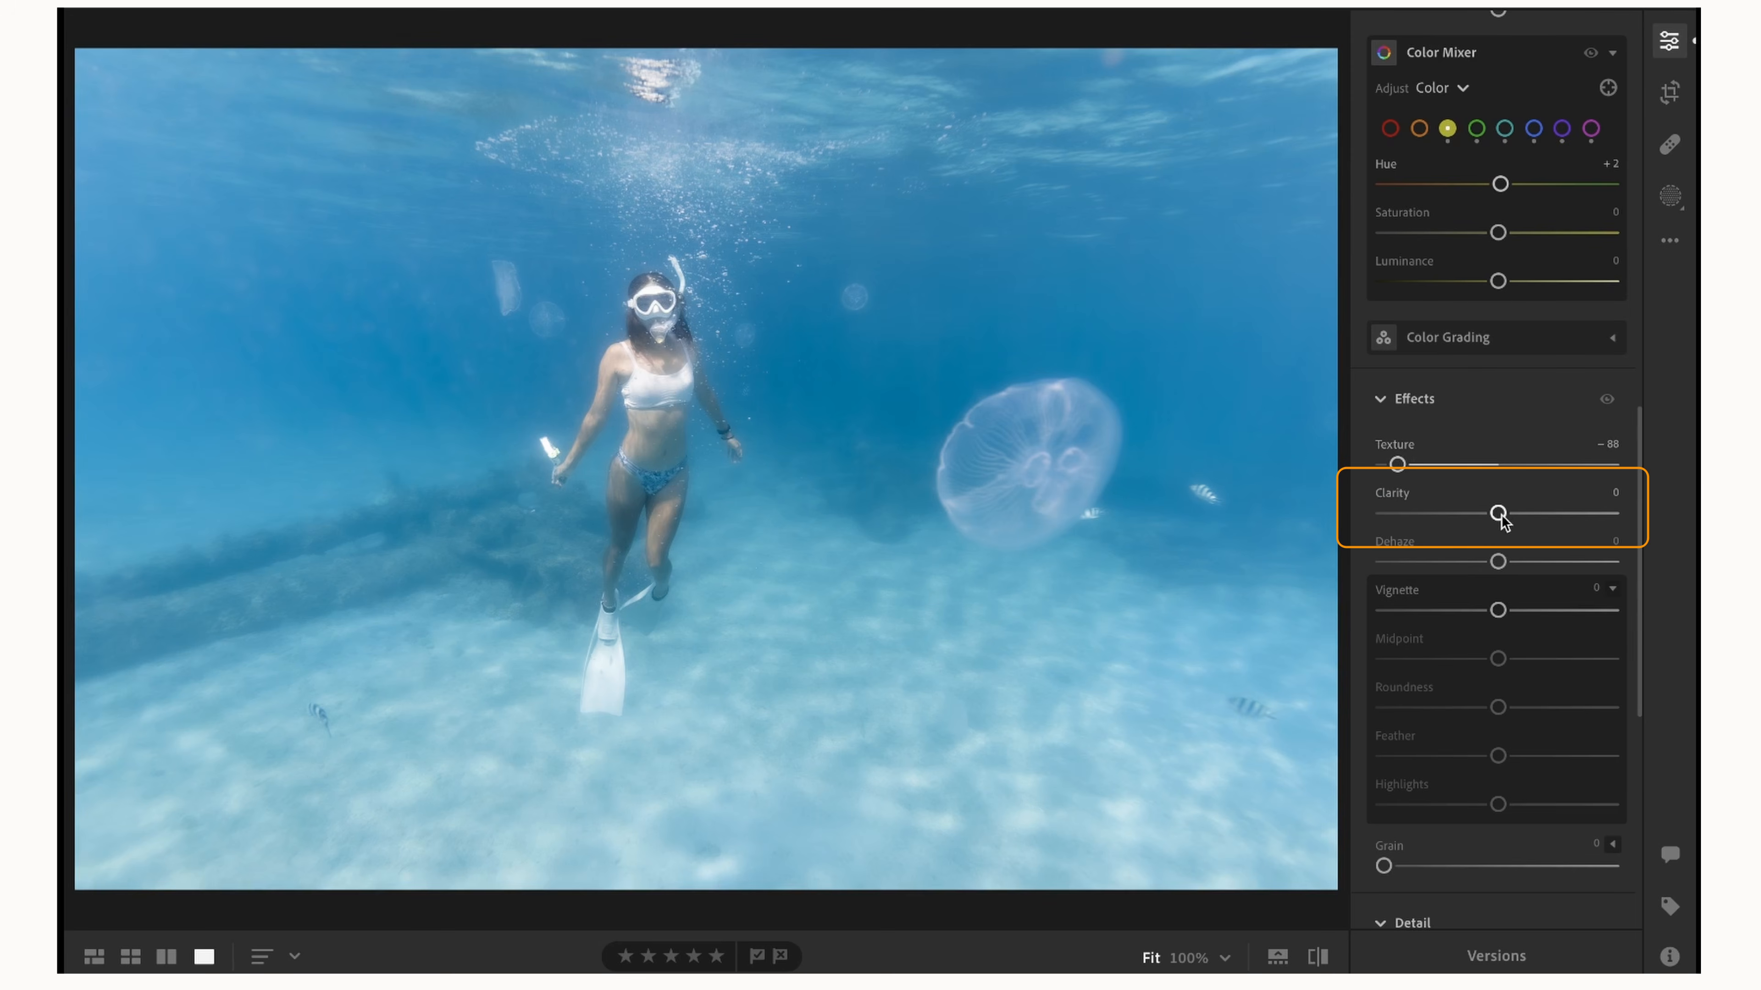
Set Clarity to −12 and Dehaze to +24, and compare the edited photo with the original.
left_click_drag(1498, 513, 1488, 518)
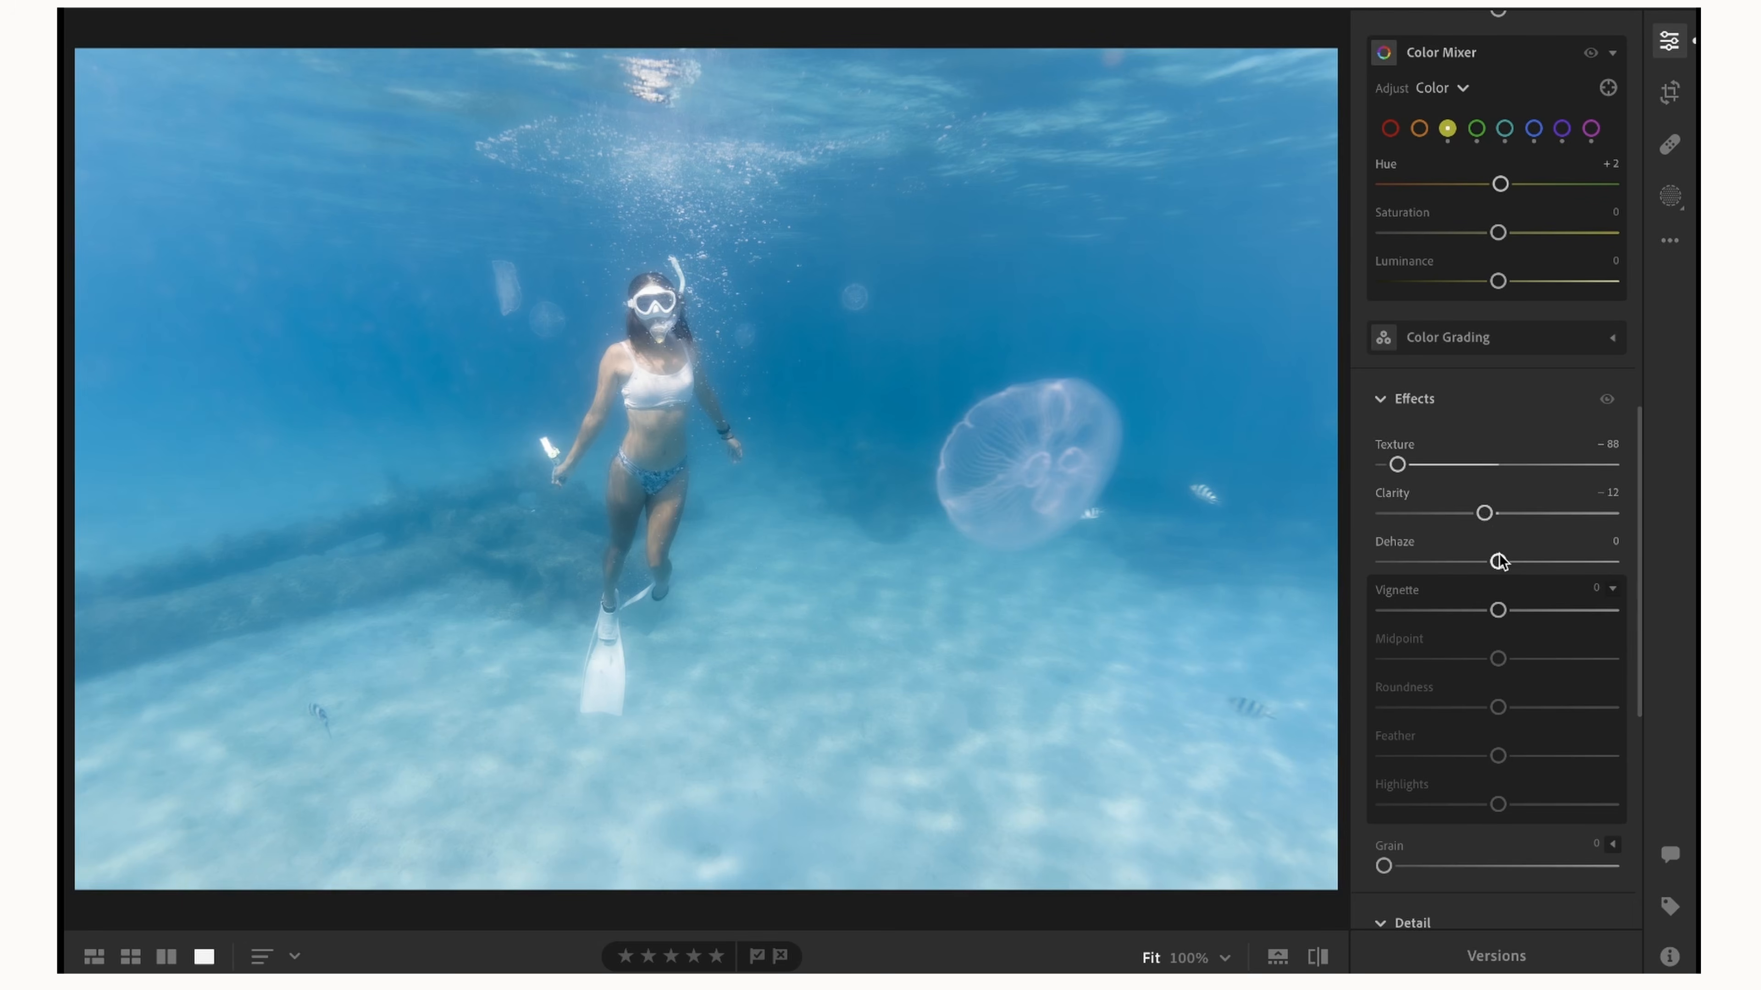
left_click_drag(1499, 561, 1517, 562)
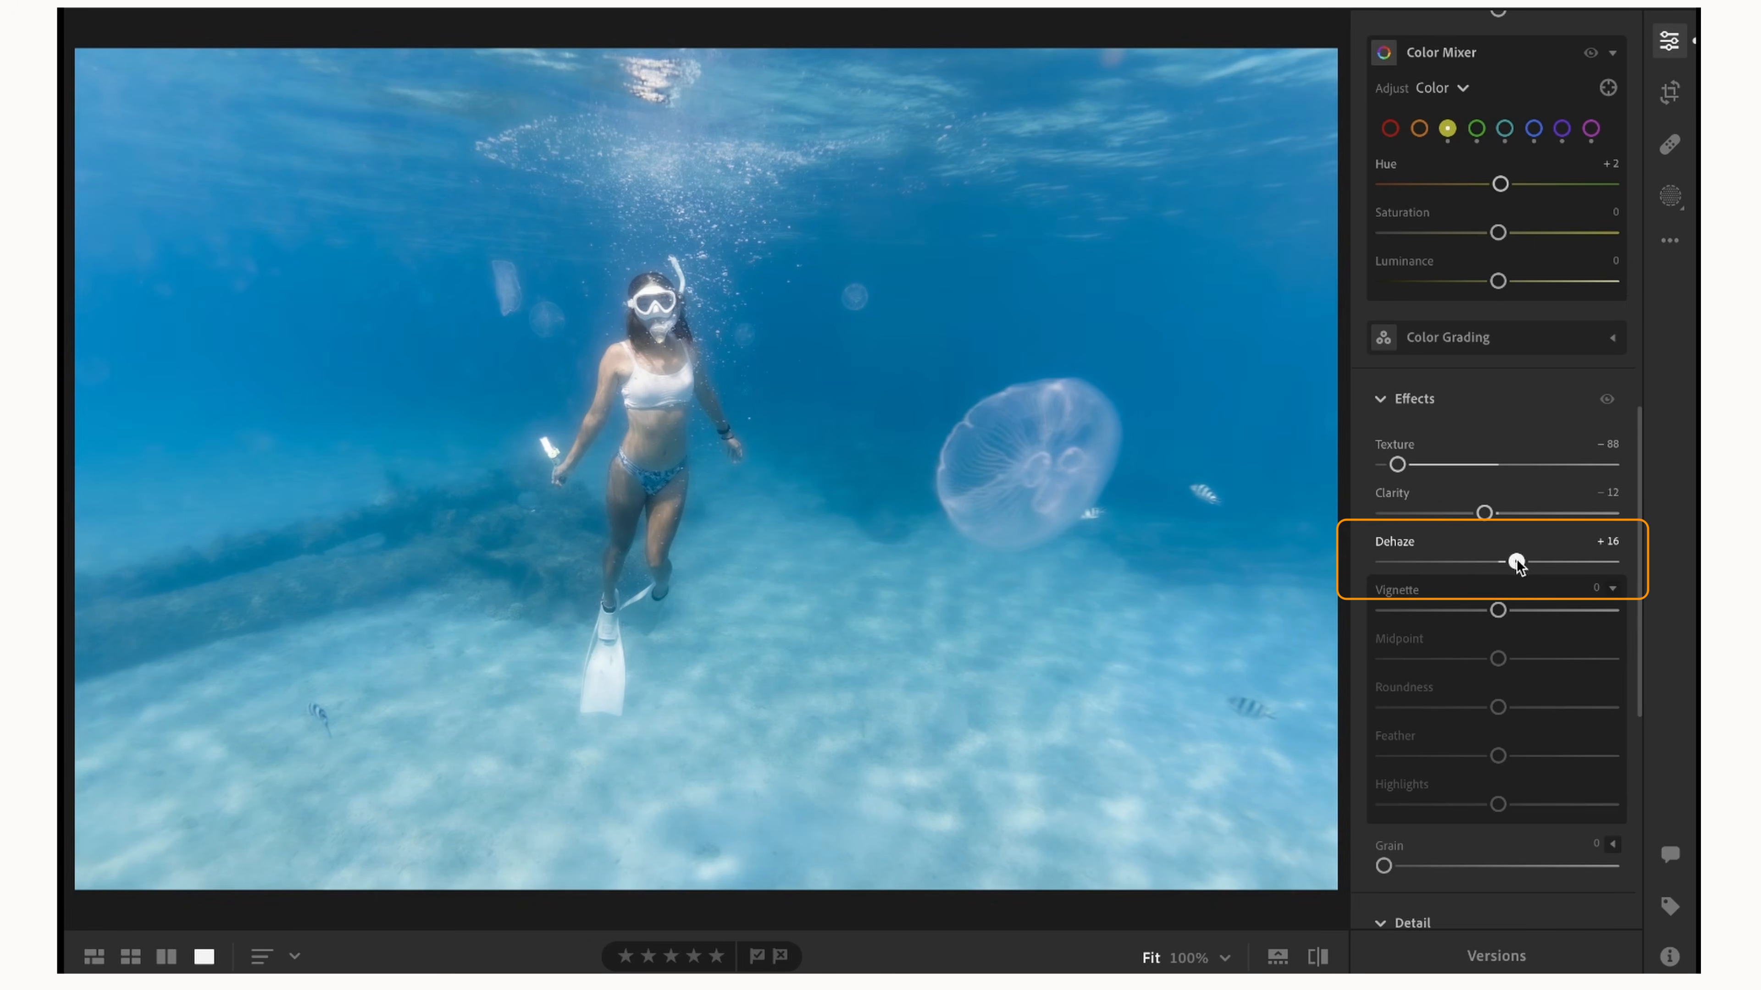
left_click_drag(1517, 564, 1526, 568)
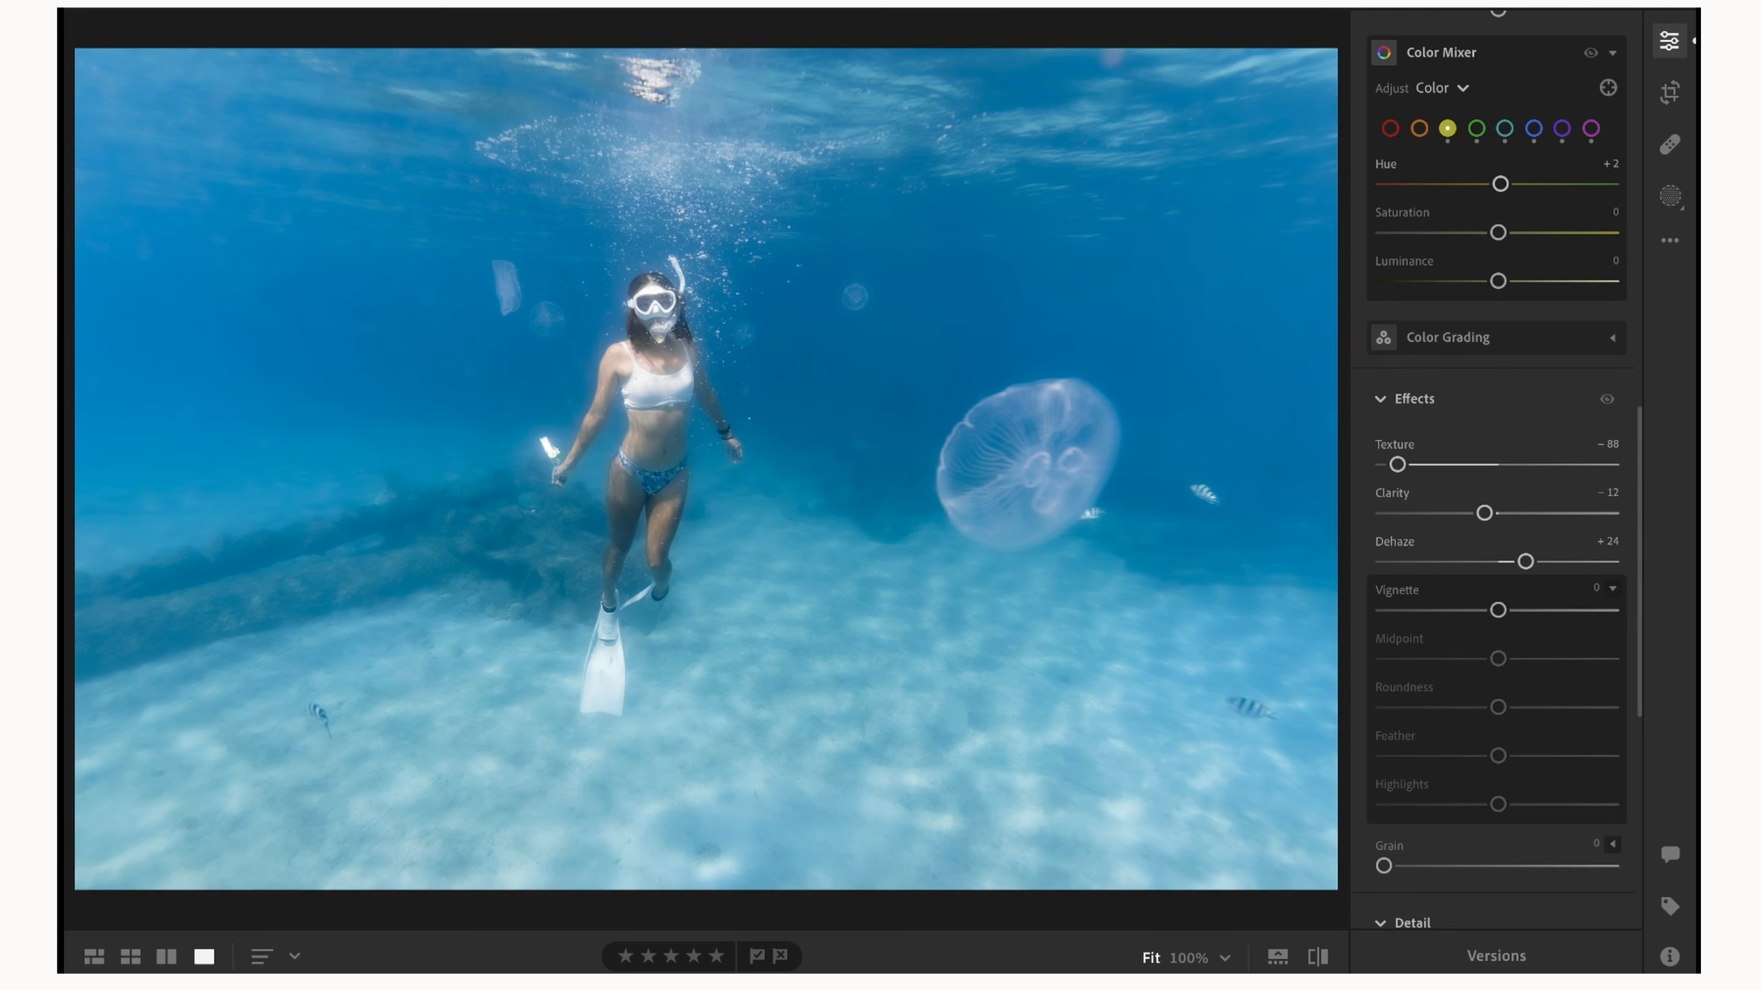
left_click(1320, 957)
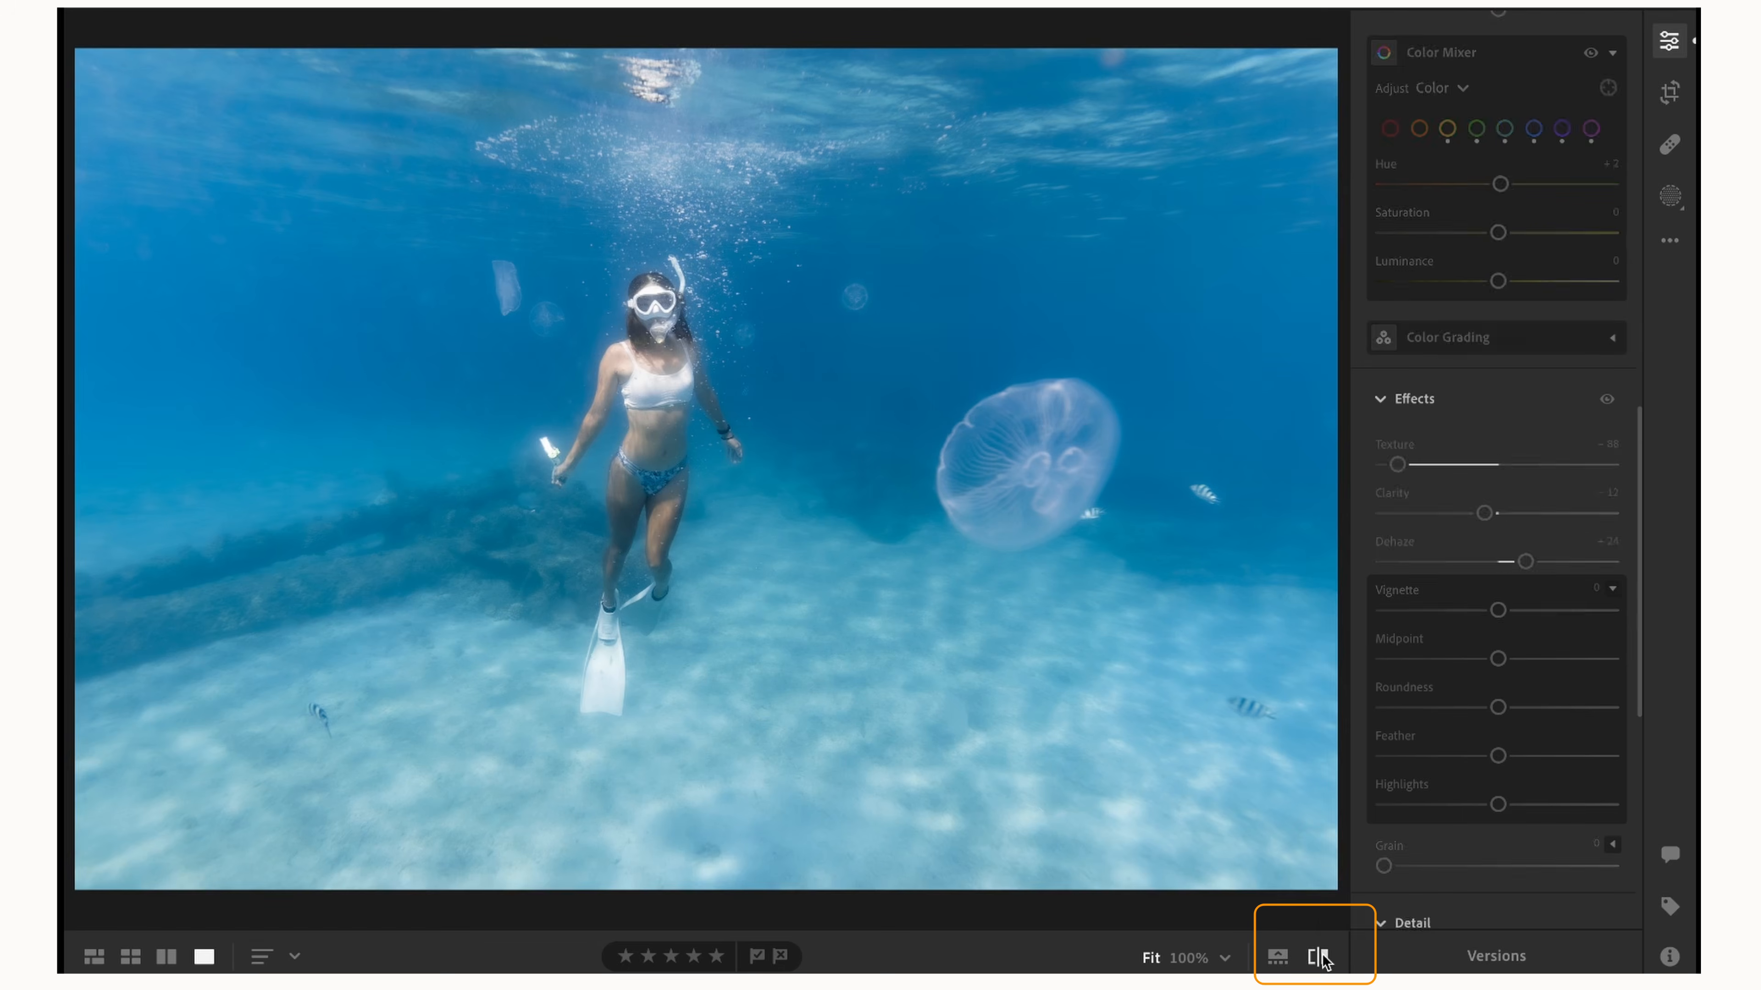
left_click(1320, 957)
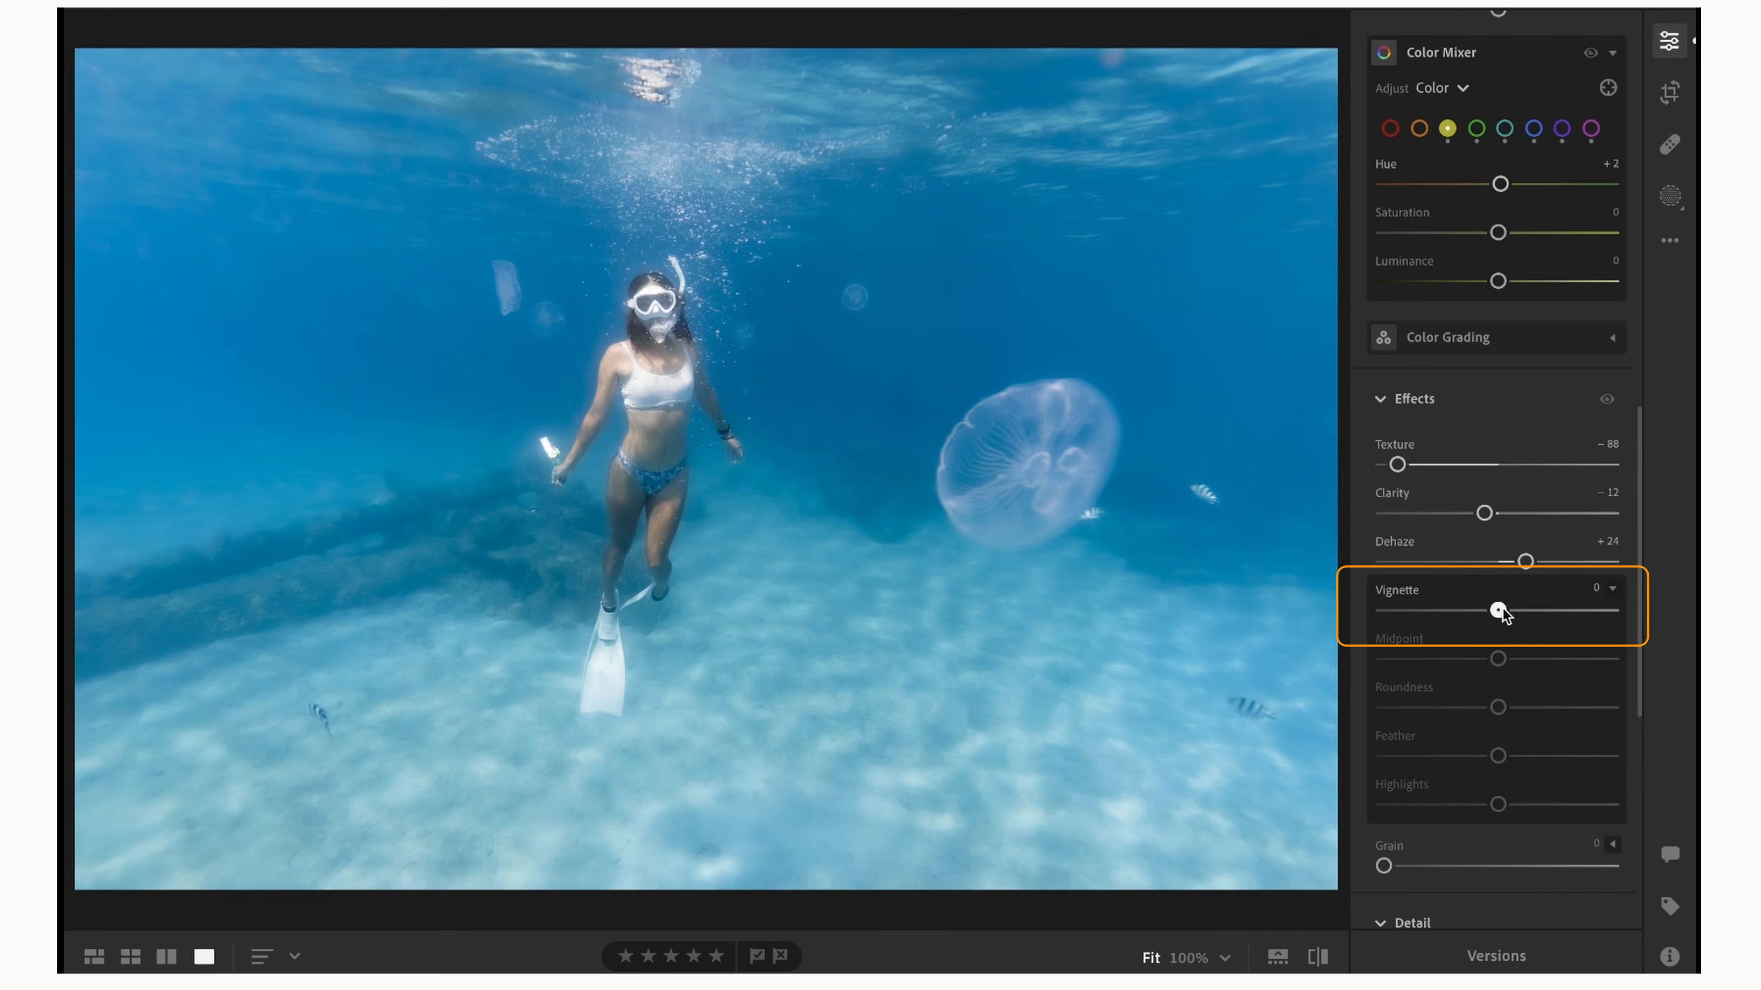
Add a subtle dark vignette of −9 with Midpoint 0 and Feather 100.
left_click_drag(1499, 609, 1319, 667)
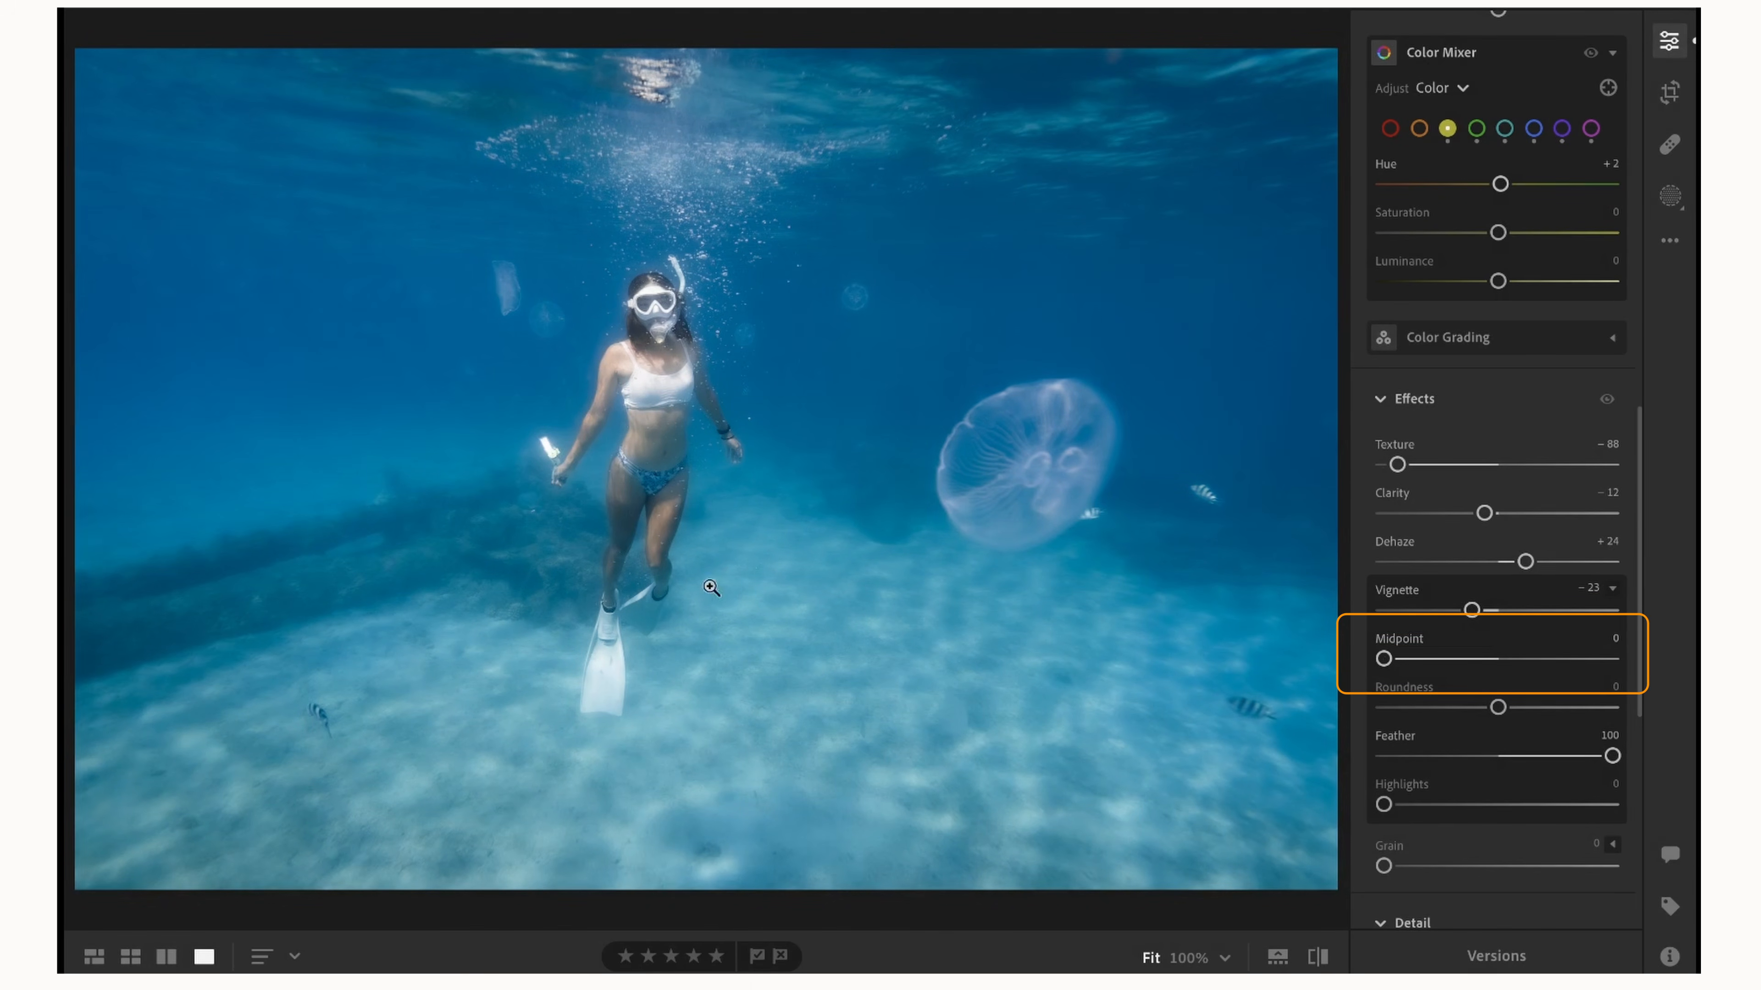
left_click_drag(1472, 611, 1492, 614)
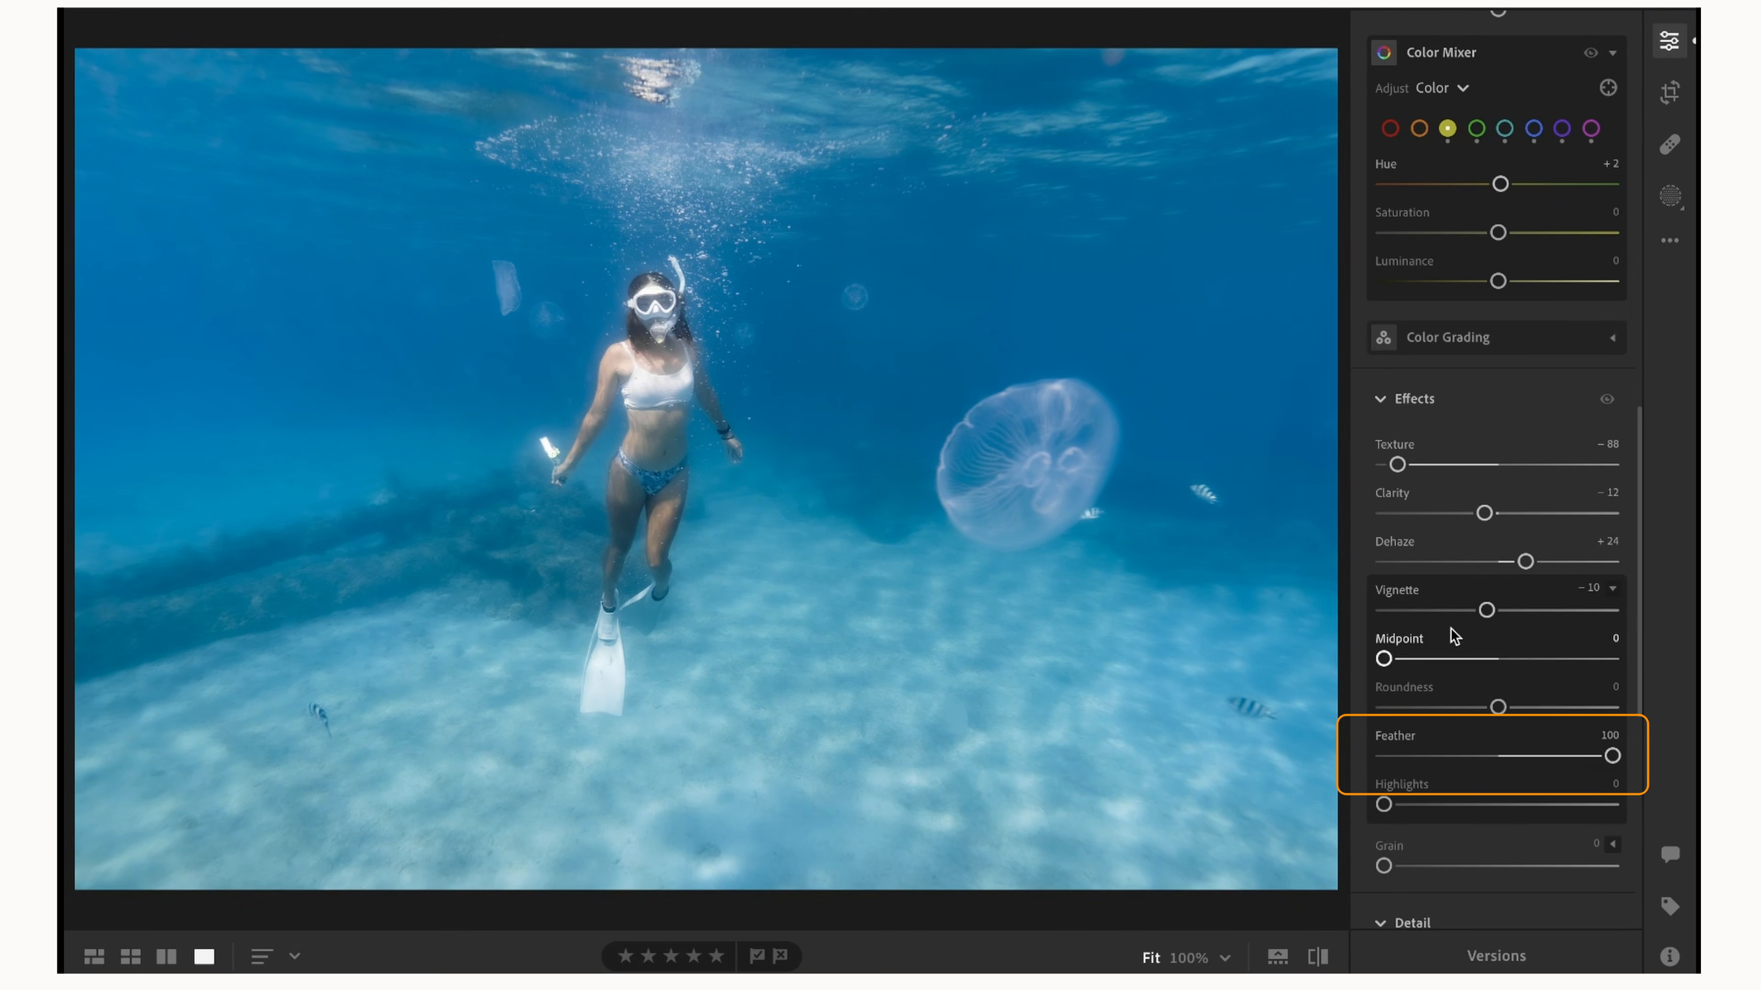
left_click_drag(1488, 610, 1490, 612)
Set Noise Reduction to 49 and Color Noise Reduction to 50.
scroll(1490, 610, "down", 6)
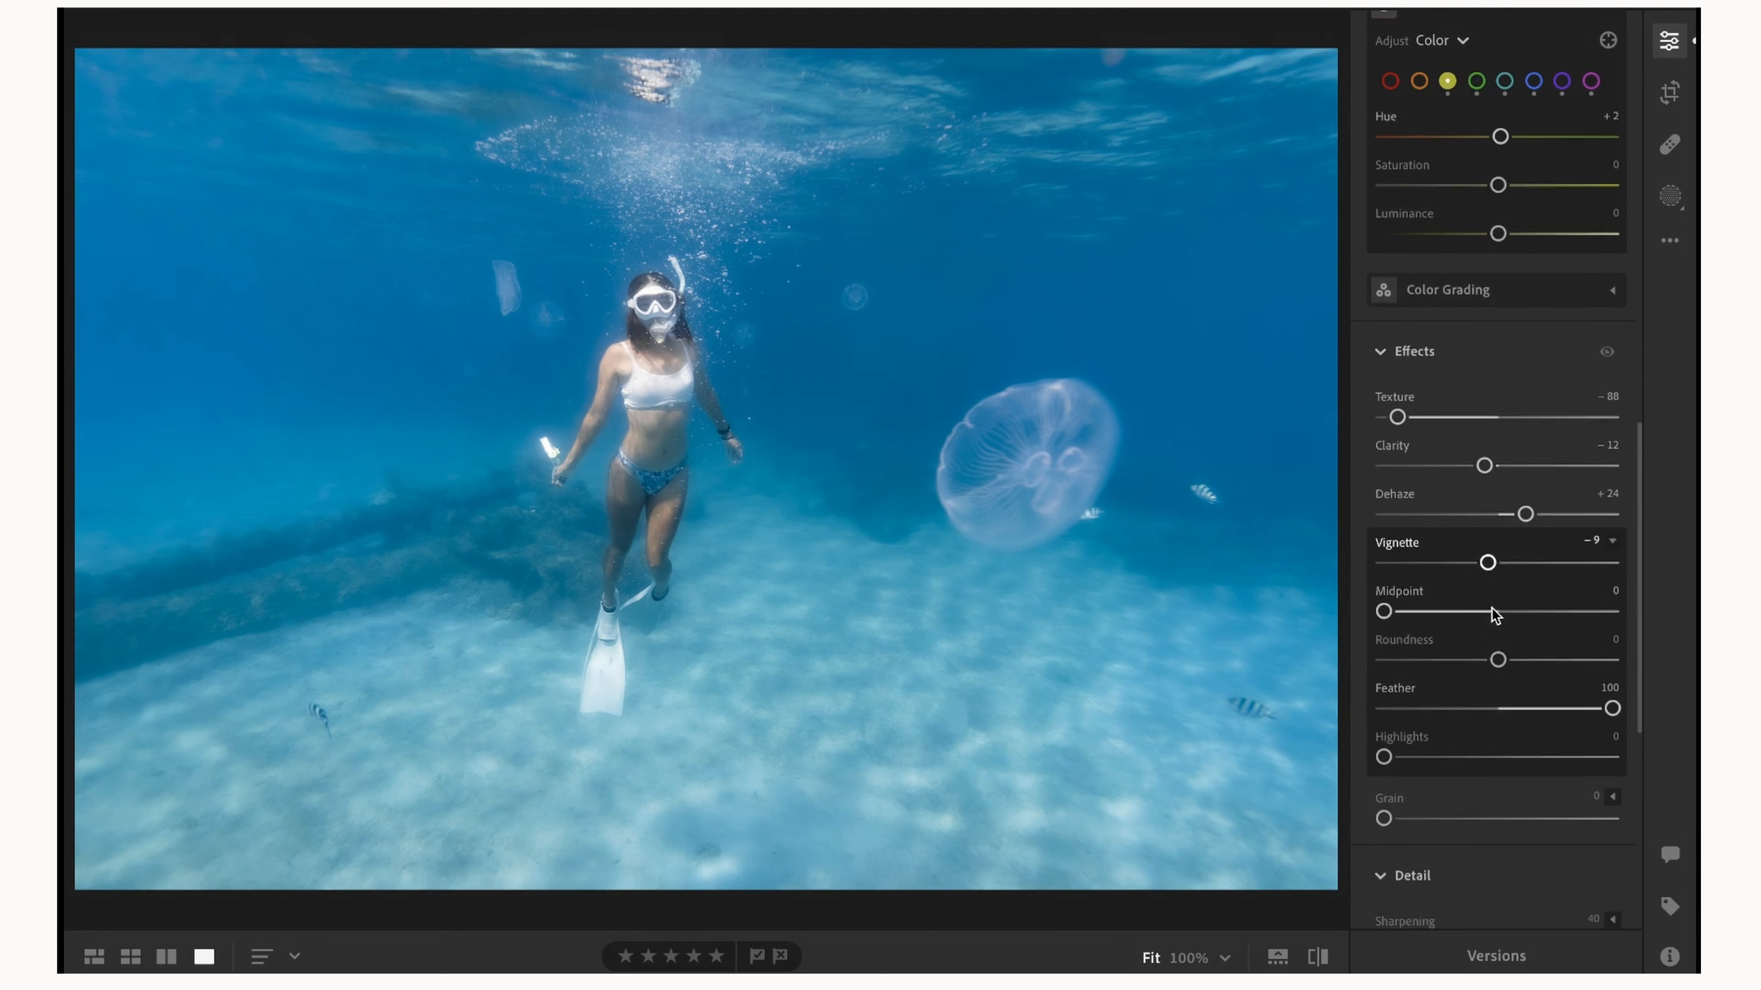
left_click_drag(1384, 612, 1505, 666)
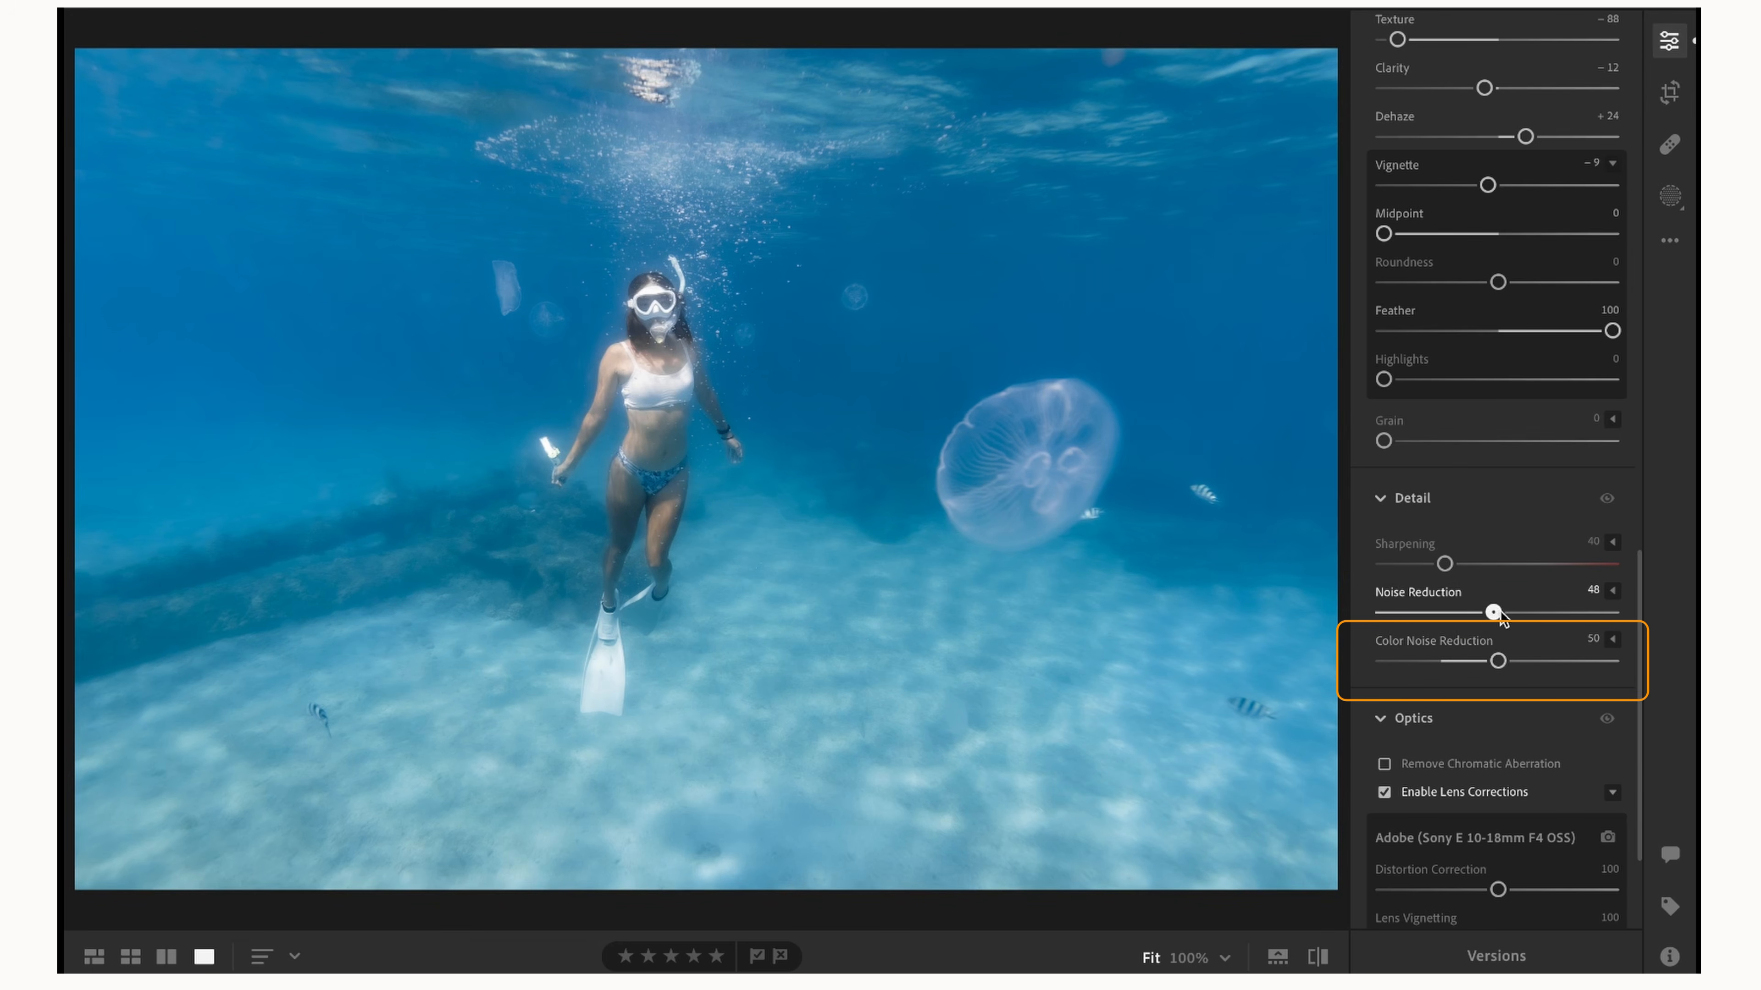
scroll(1500, 612, "down", 3)
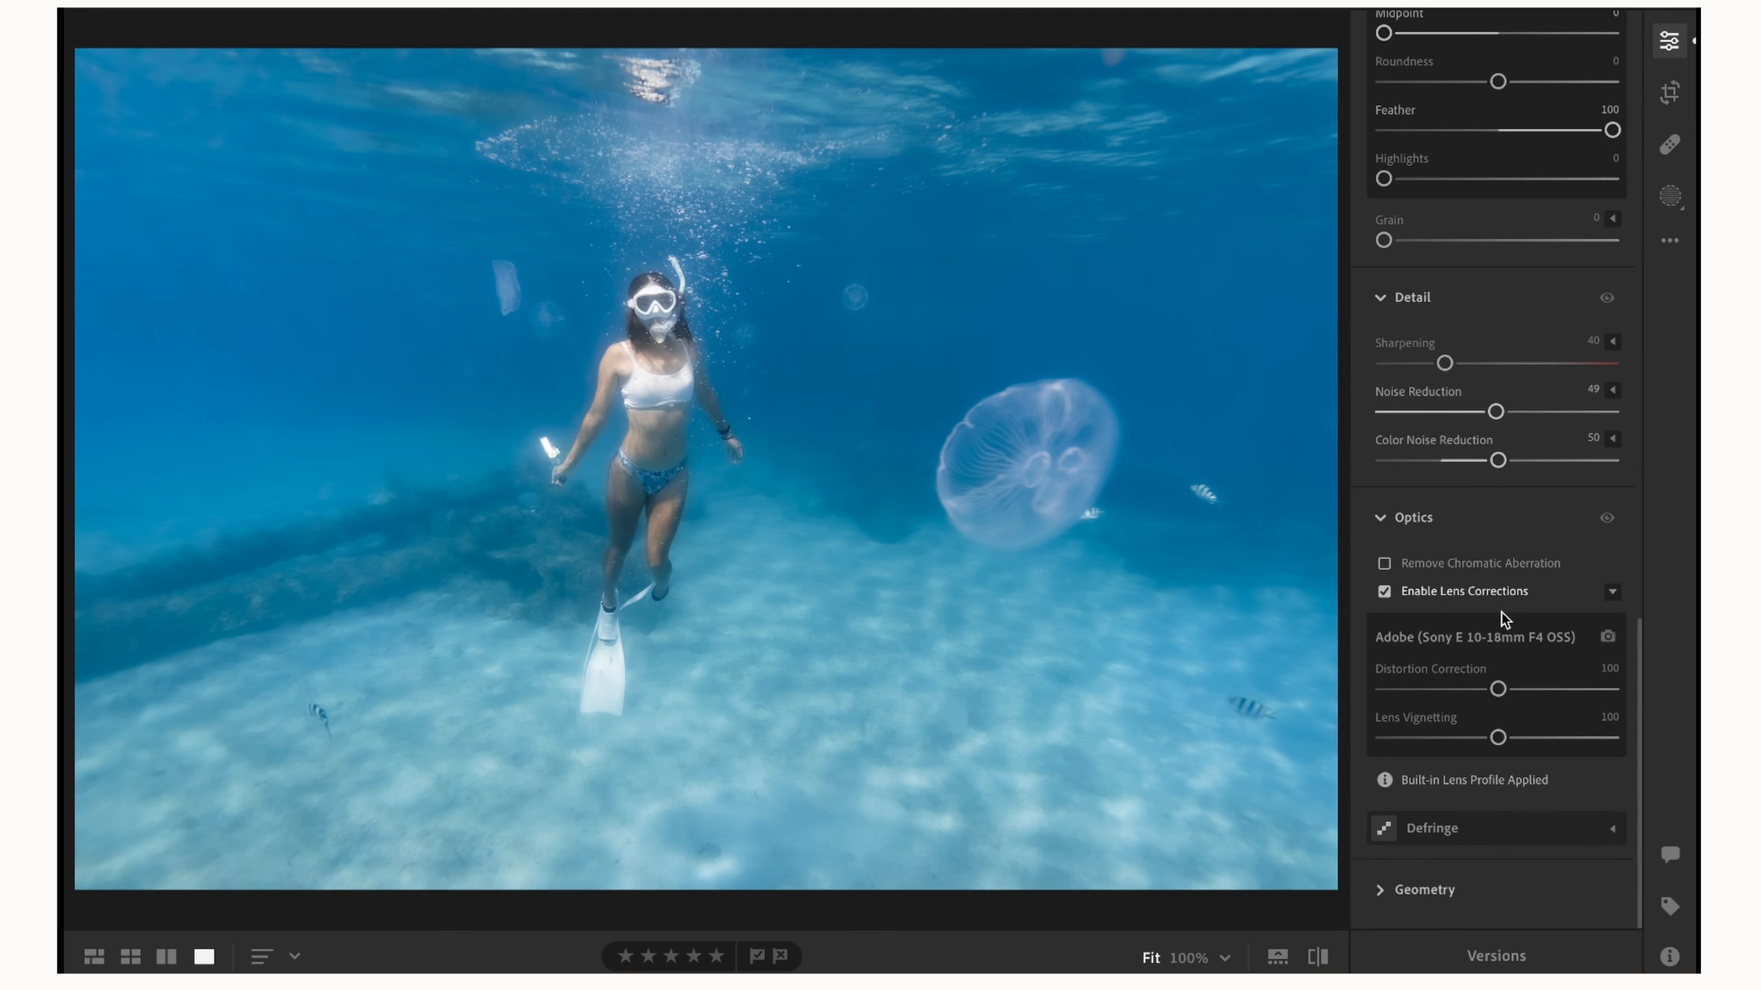
scroll(1501, 613, "up", 15)
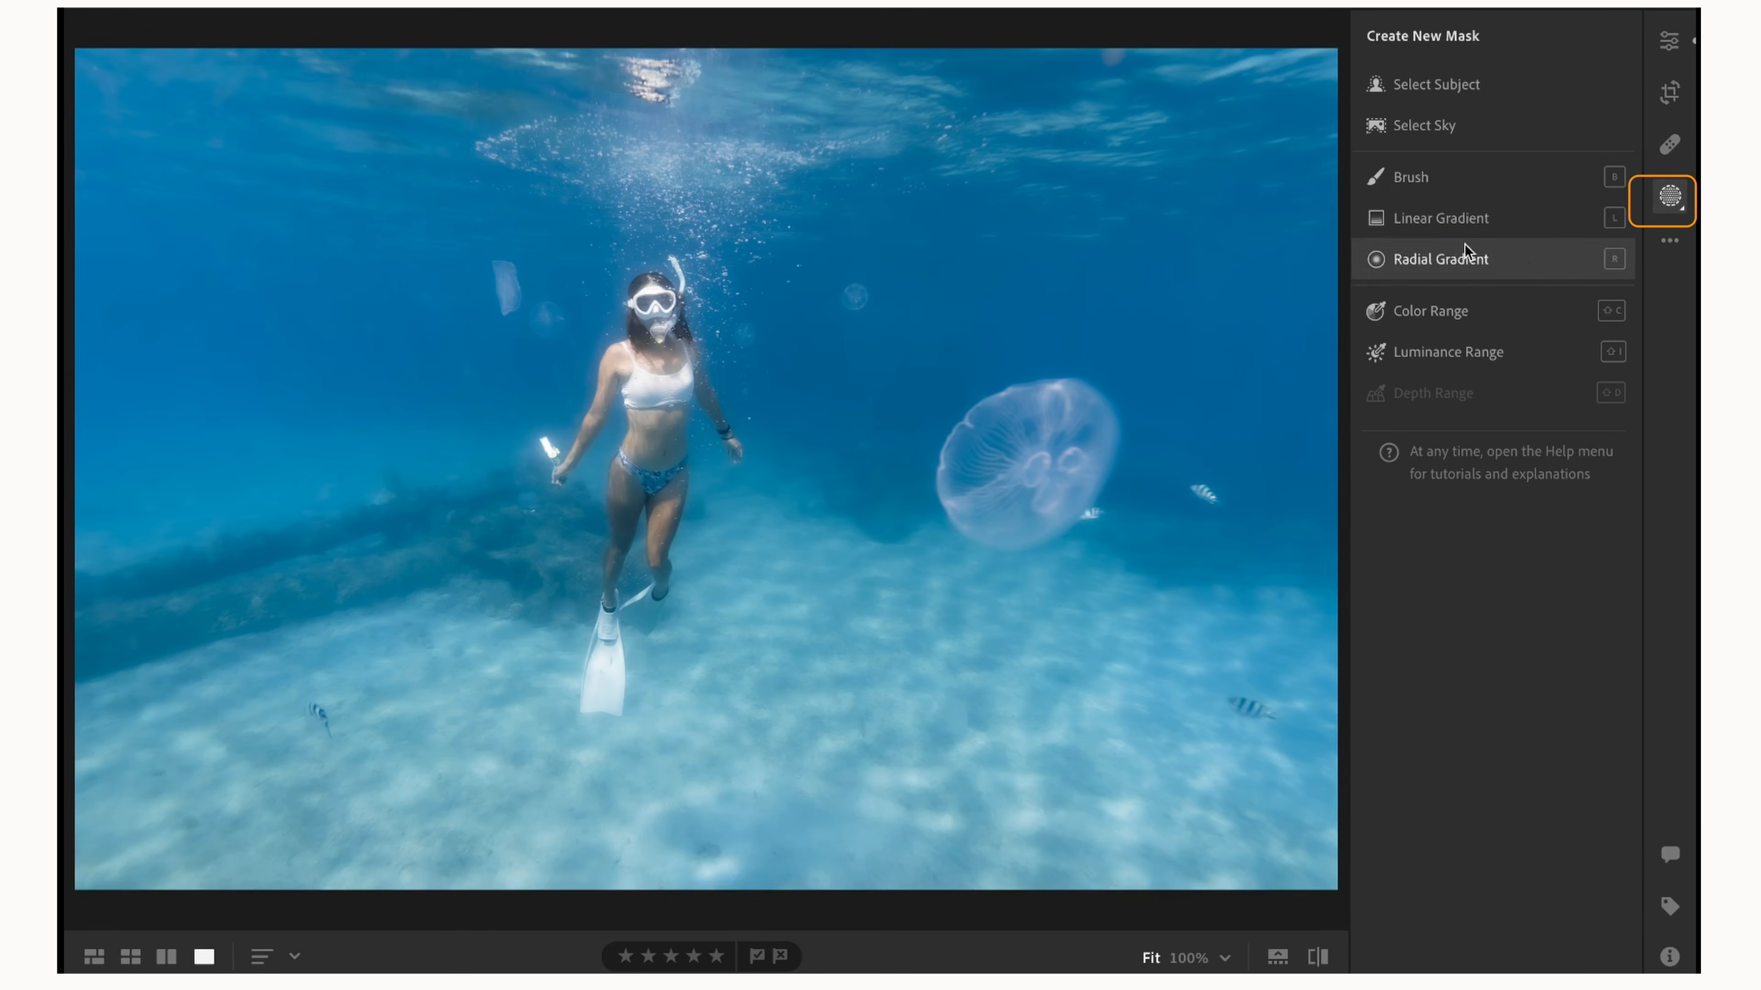
Add a linear gradient mask across the seabed, widening its transition and centering it near the swimmer's feet.
left_click(1488, 229)
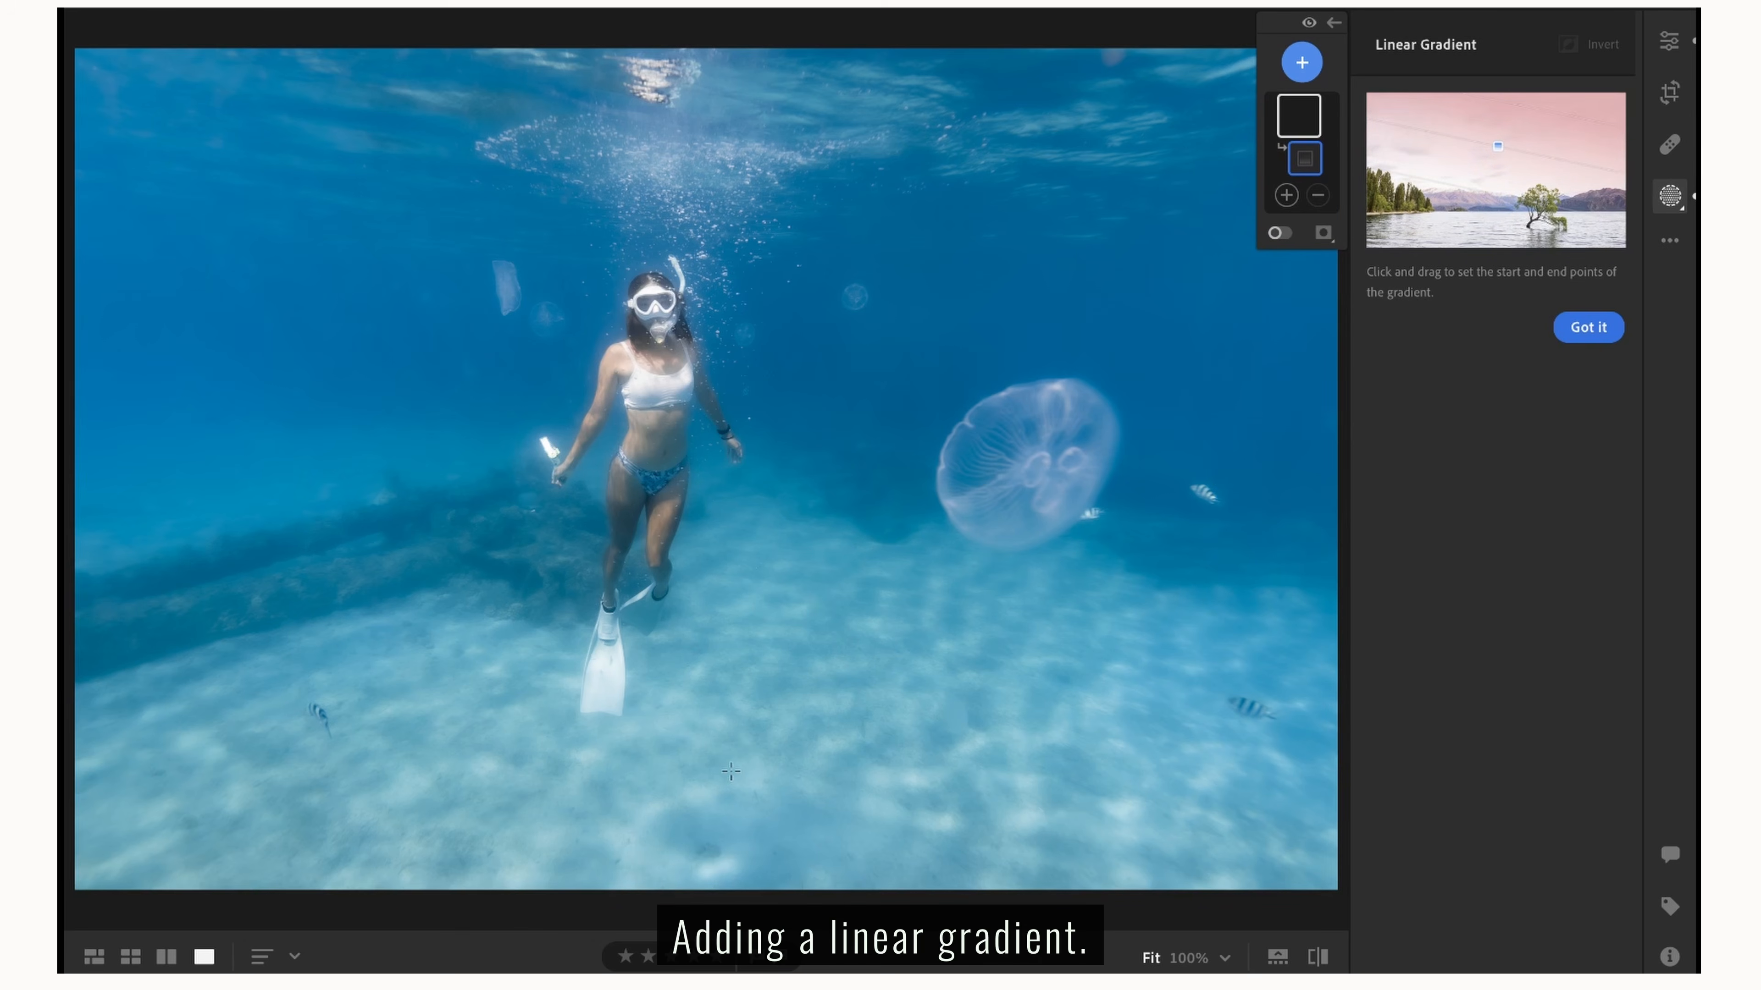
left_click_drag(746, 726, 746, 812)
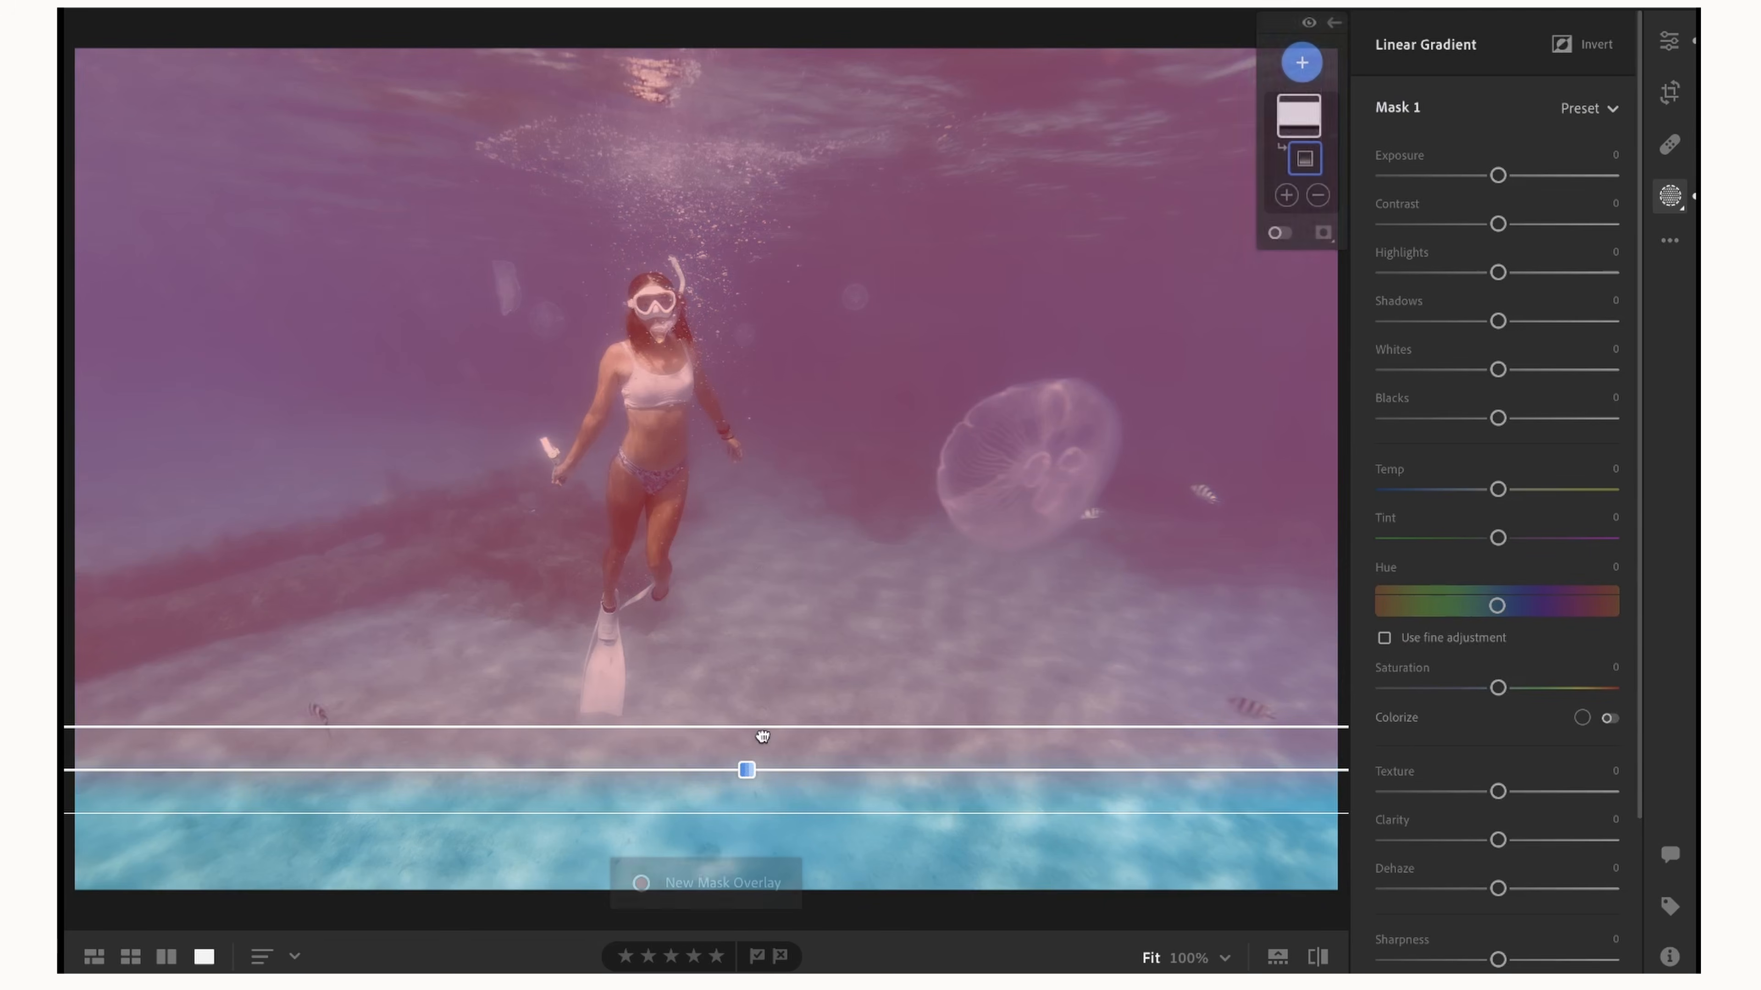
left_click_drag(762, 728, 798, 541)
left_click_drag(741, 673, 681, 618)
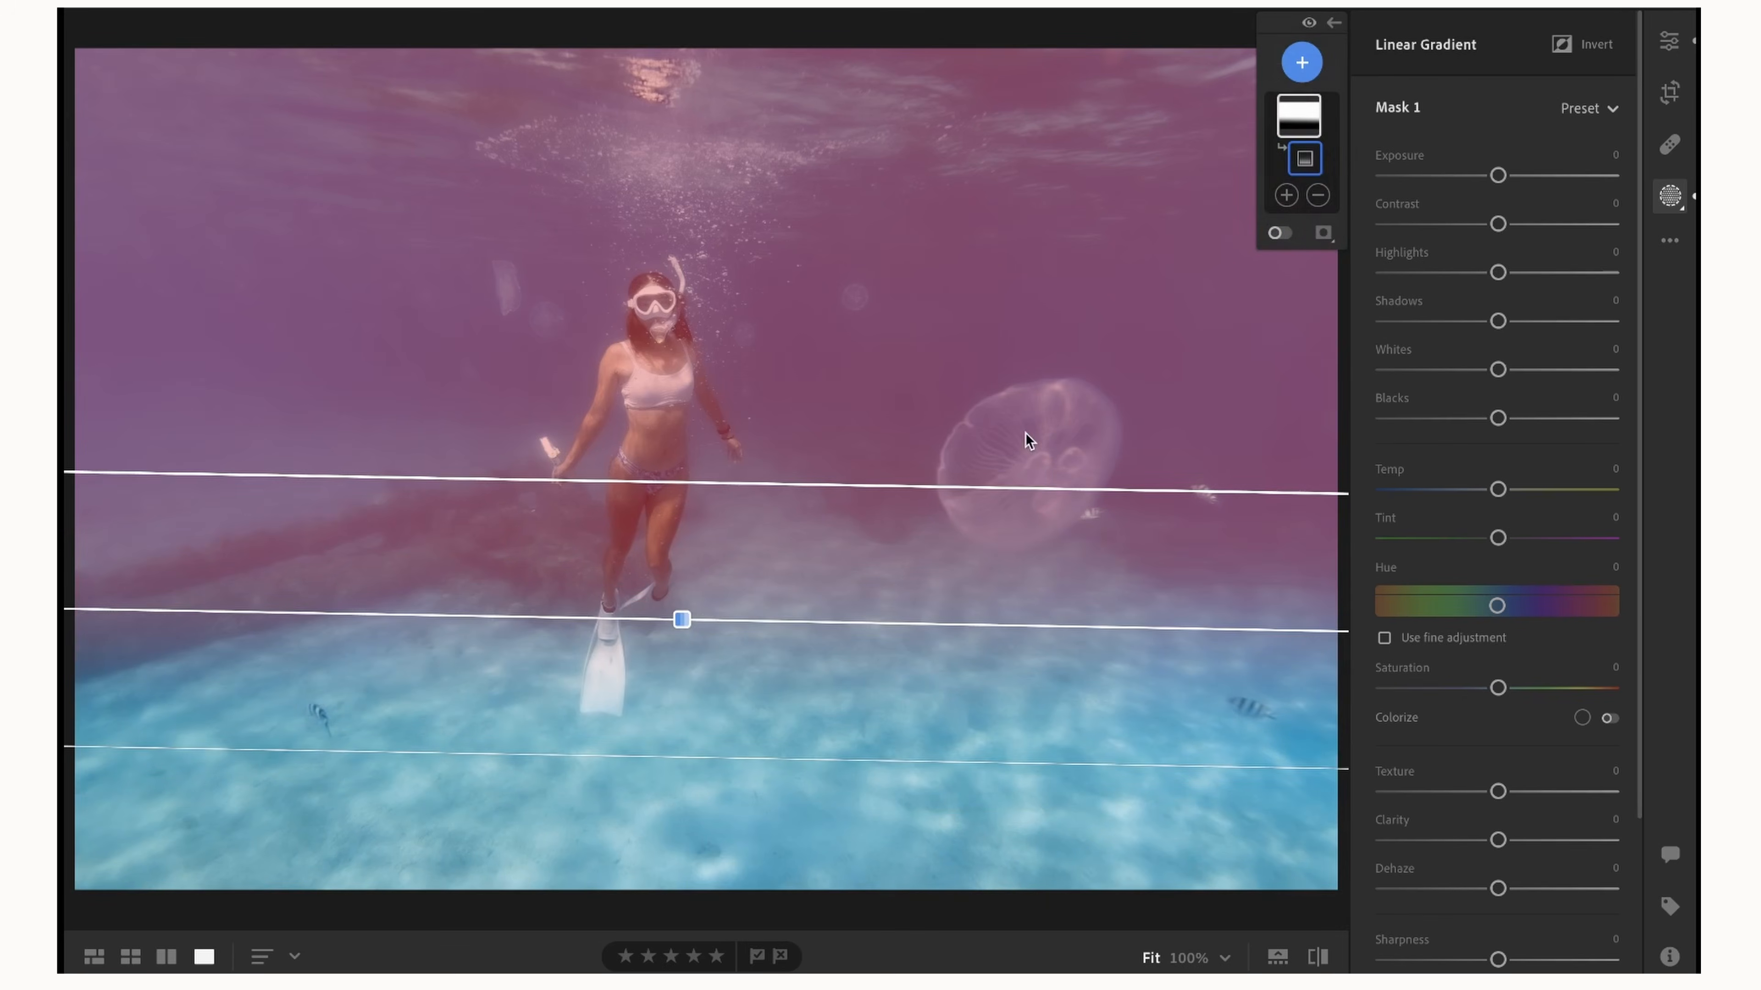
Invert the linear gradient to cover a slightly lower, level band of seabed, and set its Exposure to −0.36.
left_click(1565, 48)
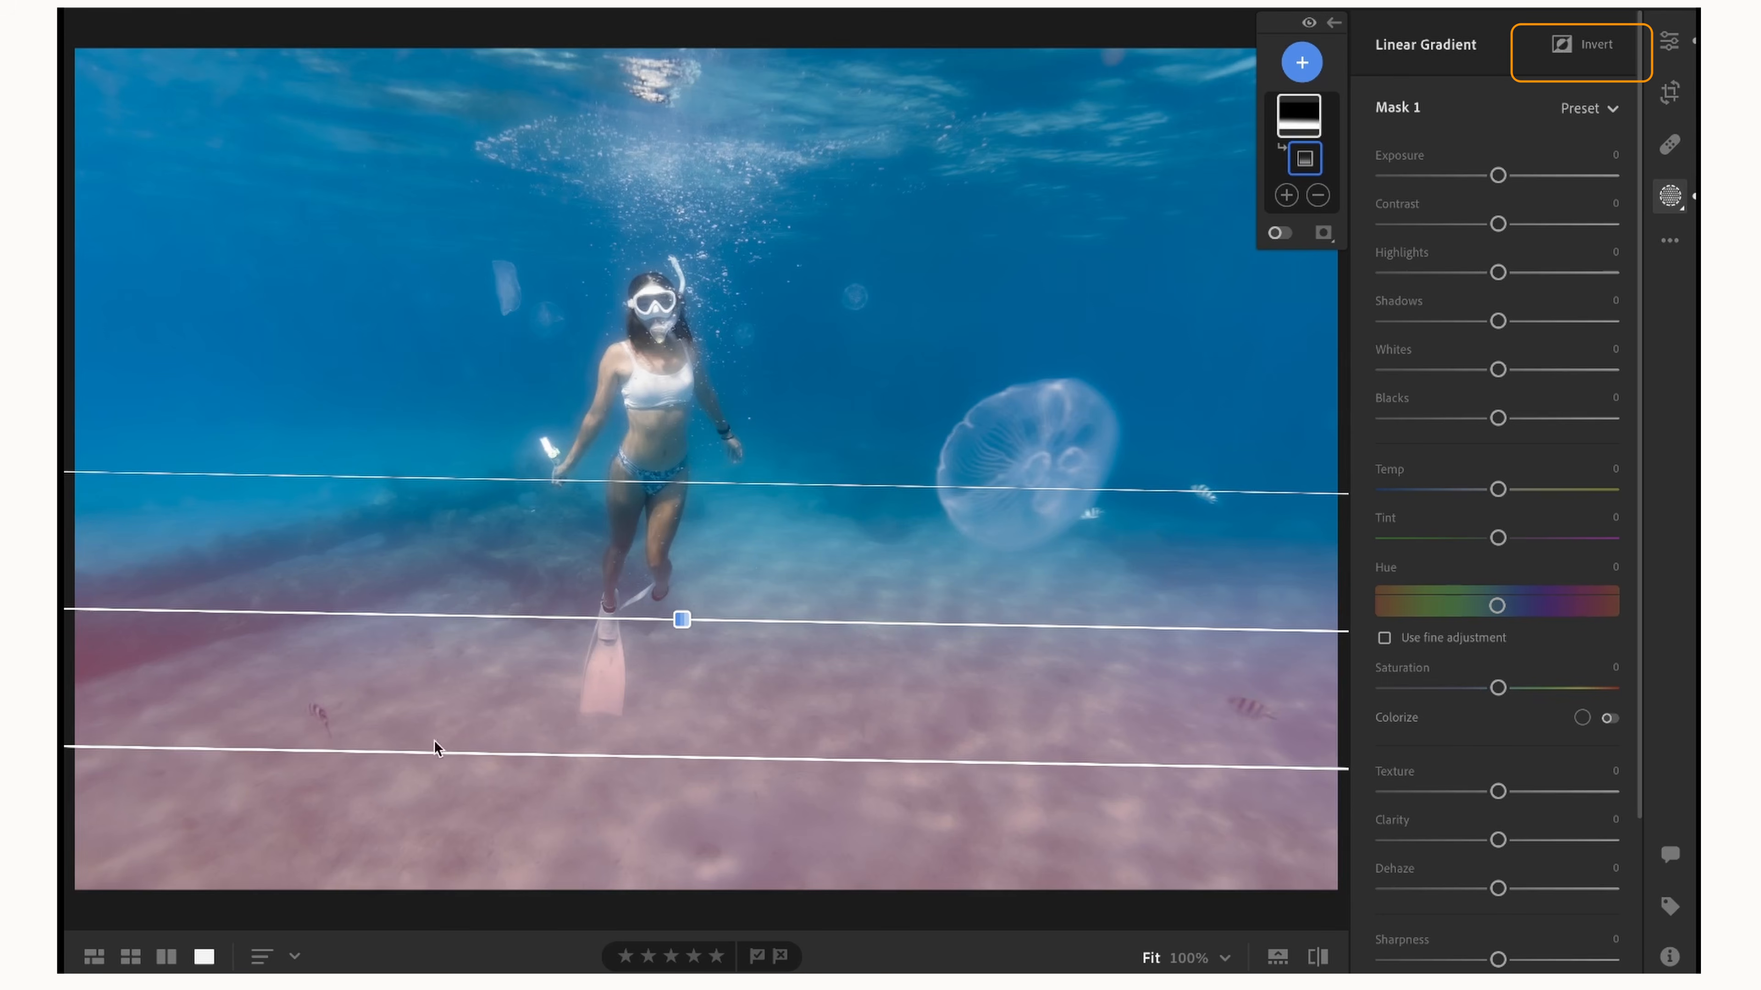
left_click_drag(893, 625, 895, 618)
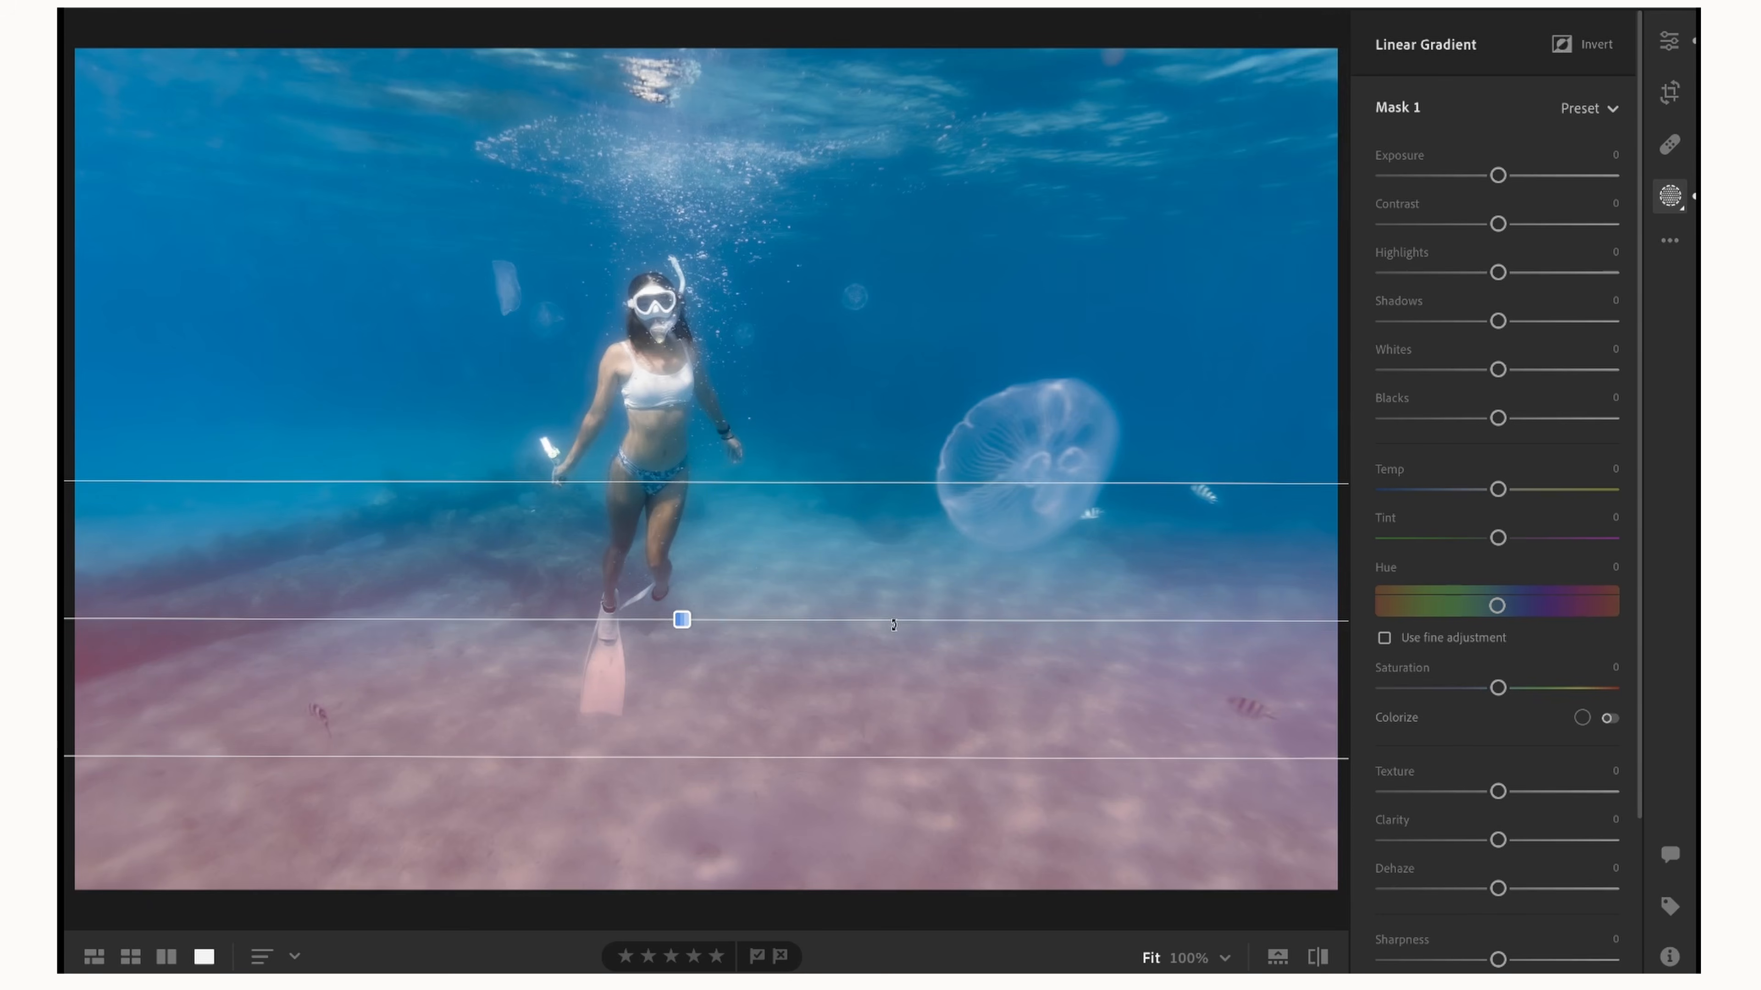
left_click_drag(682, 619, 685, 668)
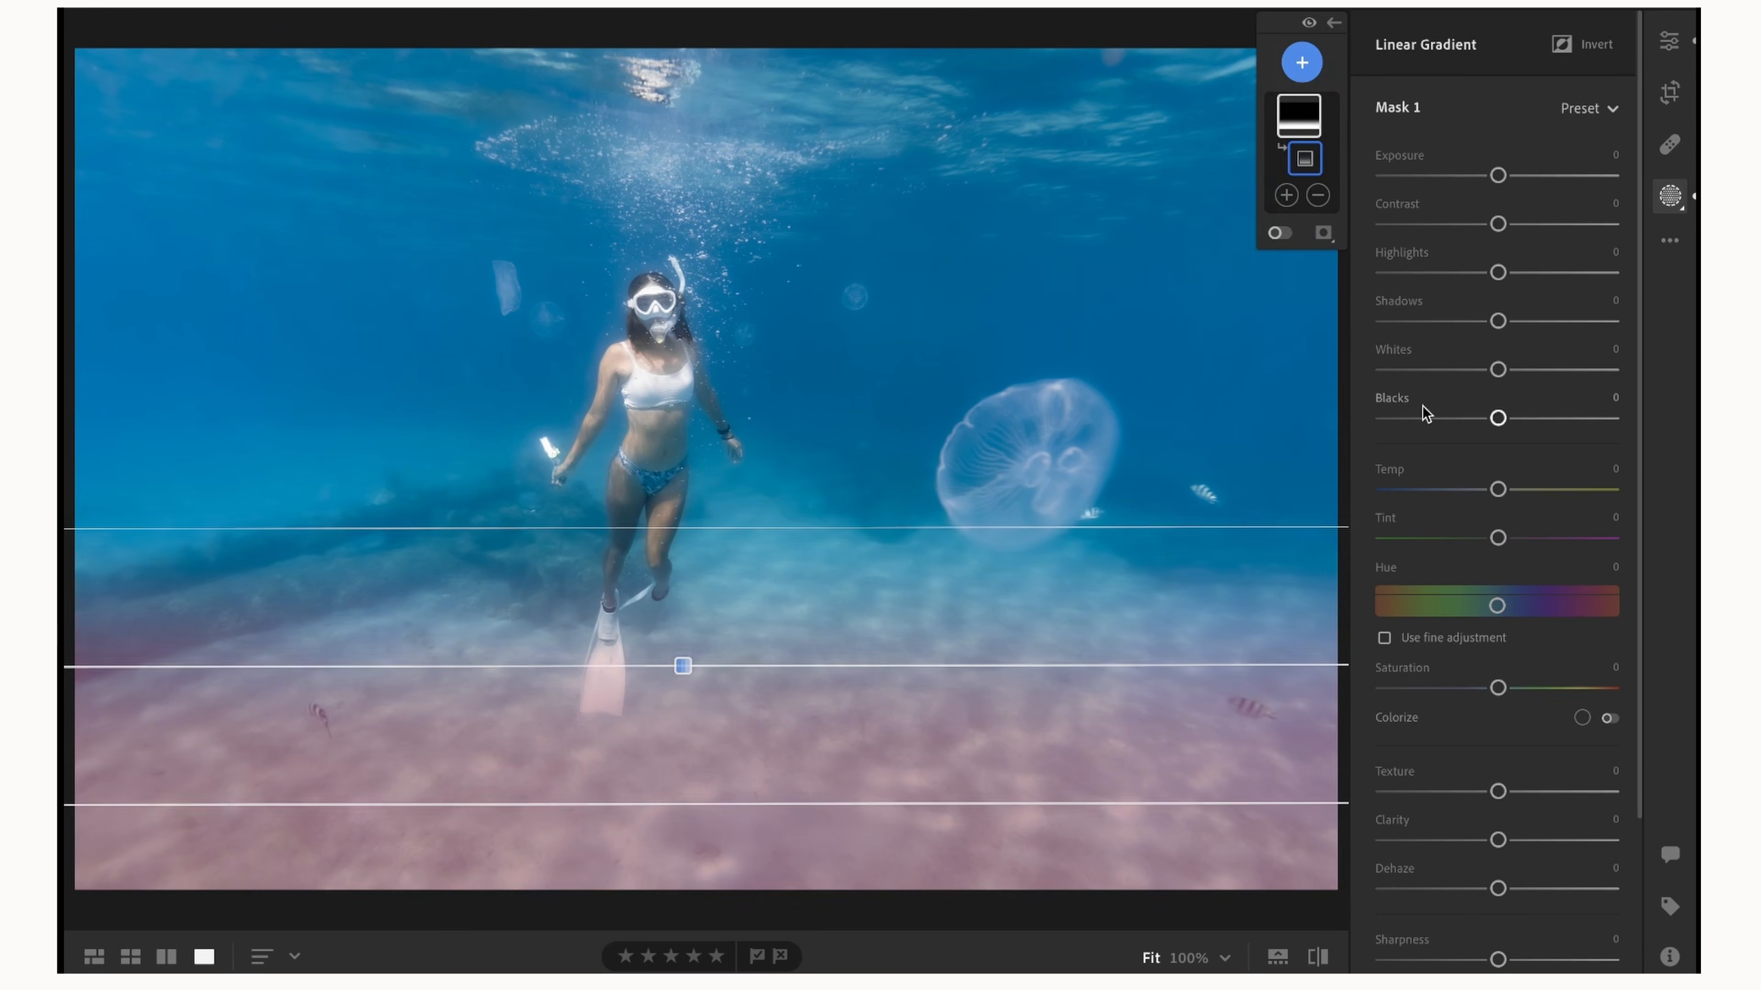
left_click_drag(1498, 175, 1492, 178)
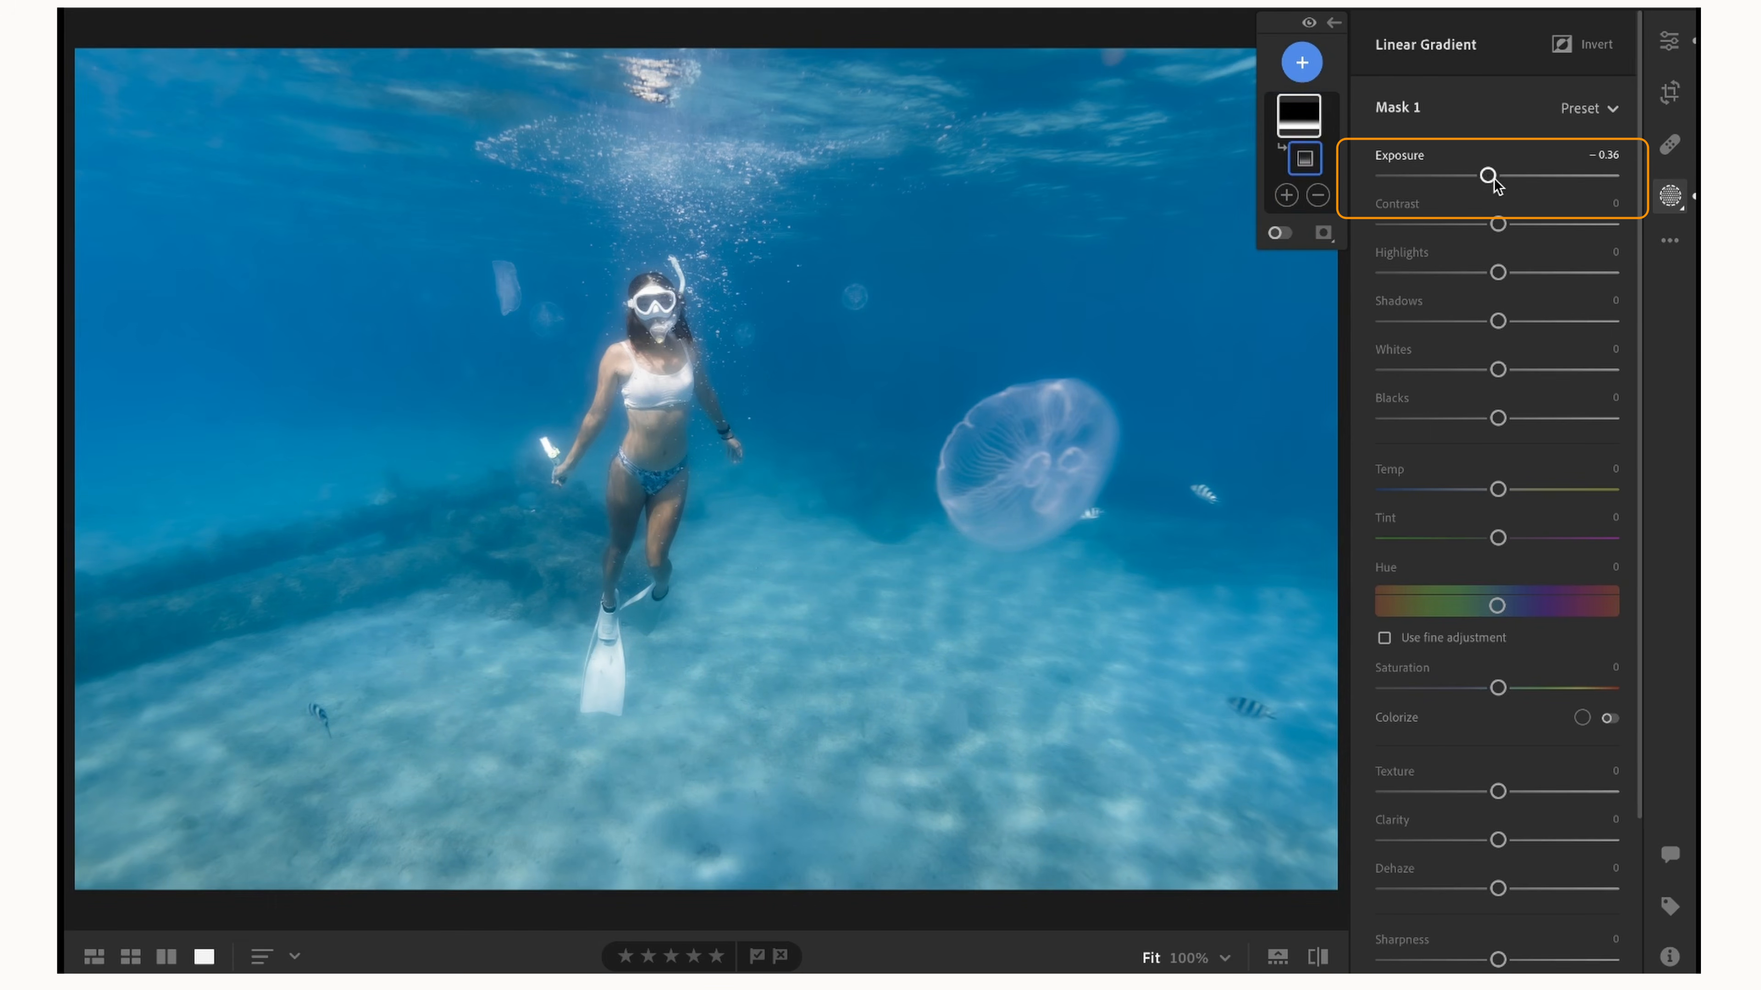
Add a wide radial gradient mask with Feather 95 over the water surface and the upper part of the photo.
left_click(1300, 64)
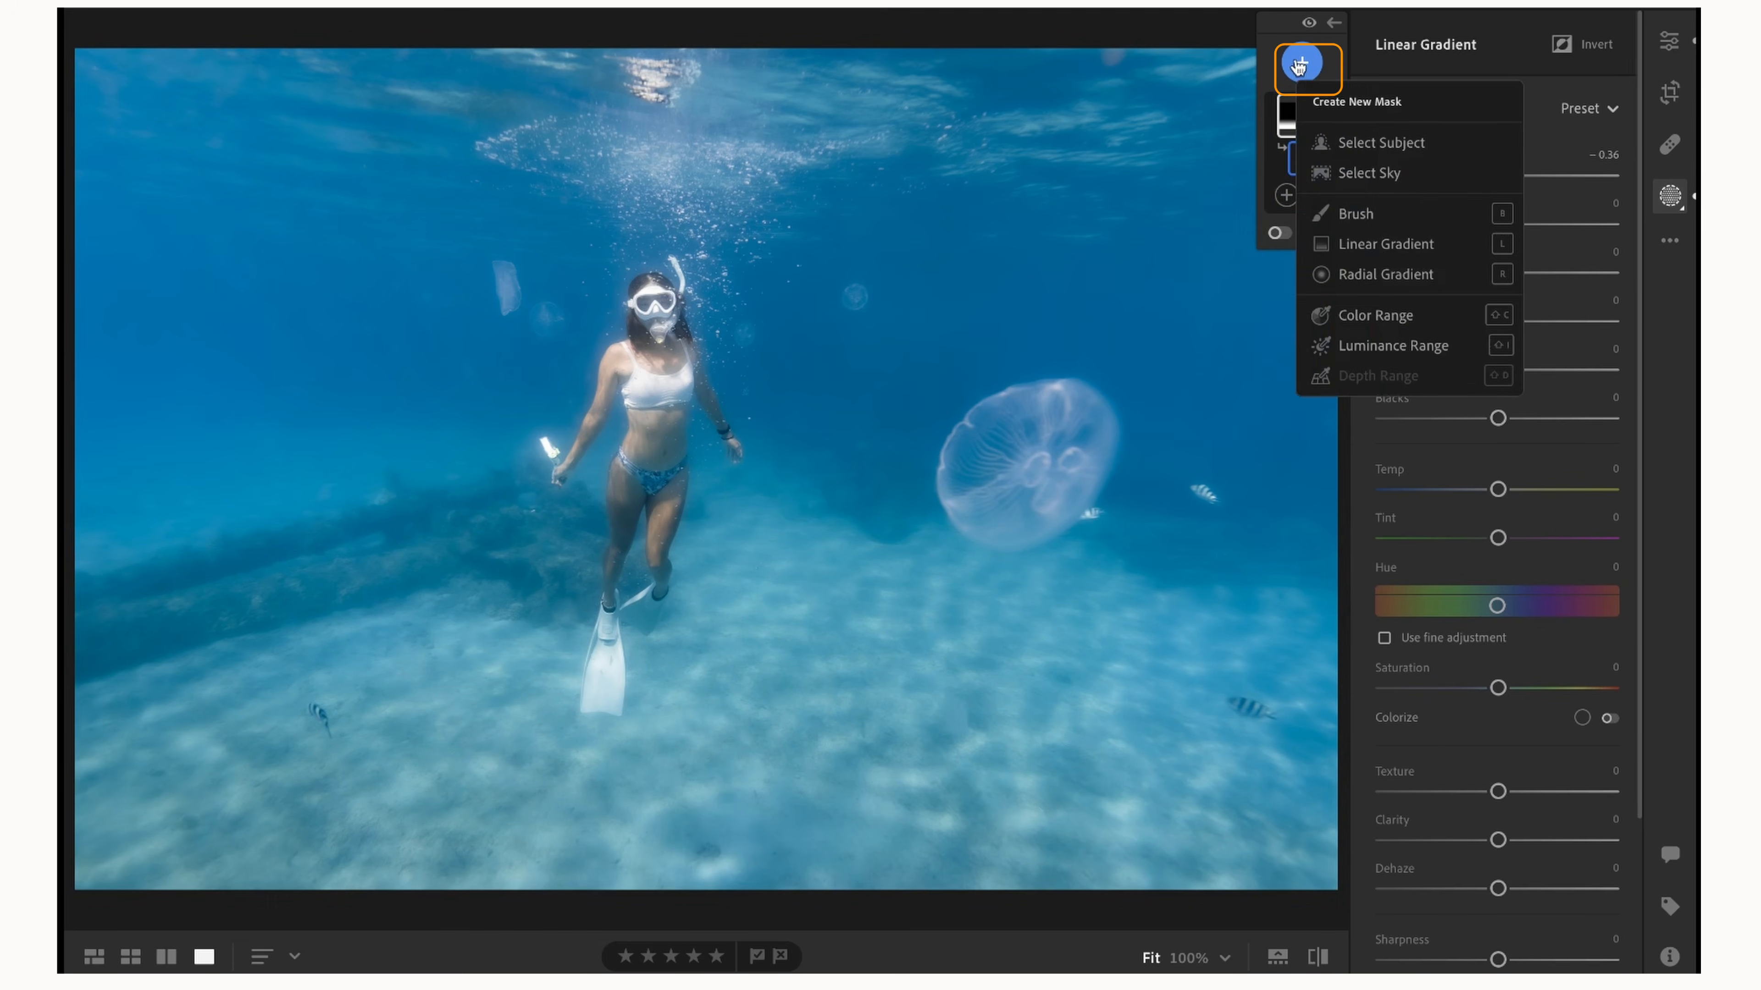
left_click(1464, 277)
mouse_move(621, 108)
left_mouse_down()
mouse_move(1105, 402)
mouse_move(1293, 616)
left_mouse_up()
left_click_drag(714, 429, 687, 103)
left_click_drag(787, 202, 852, 52)
scroll(852, 52, "up", 10)
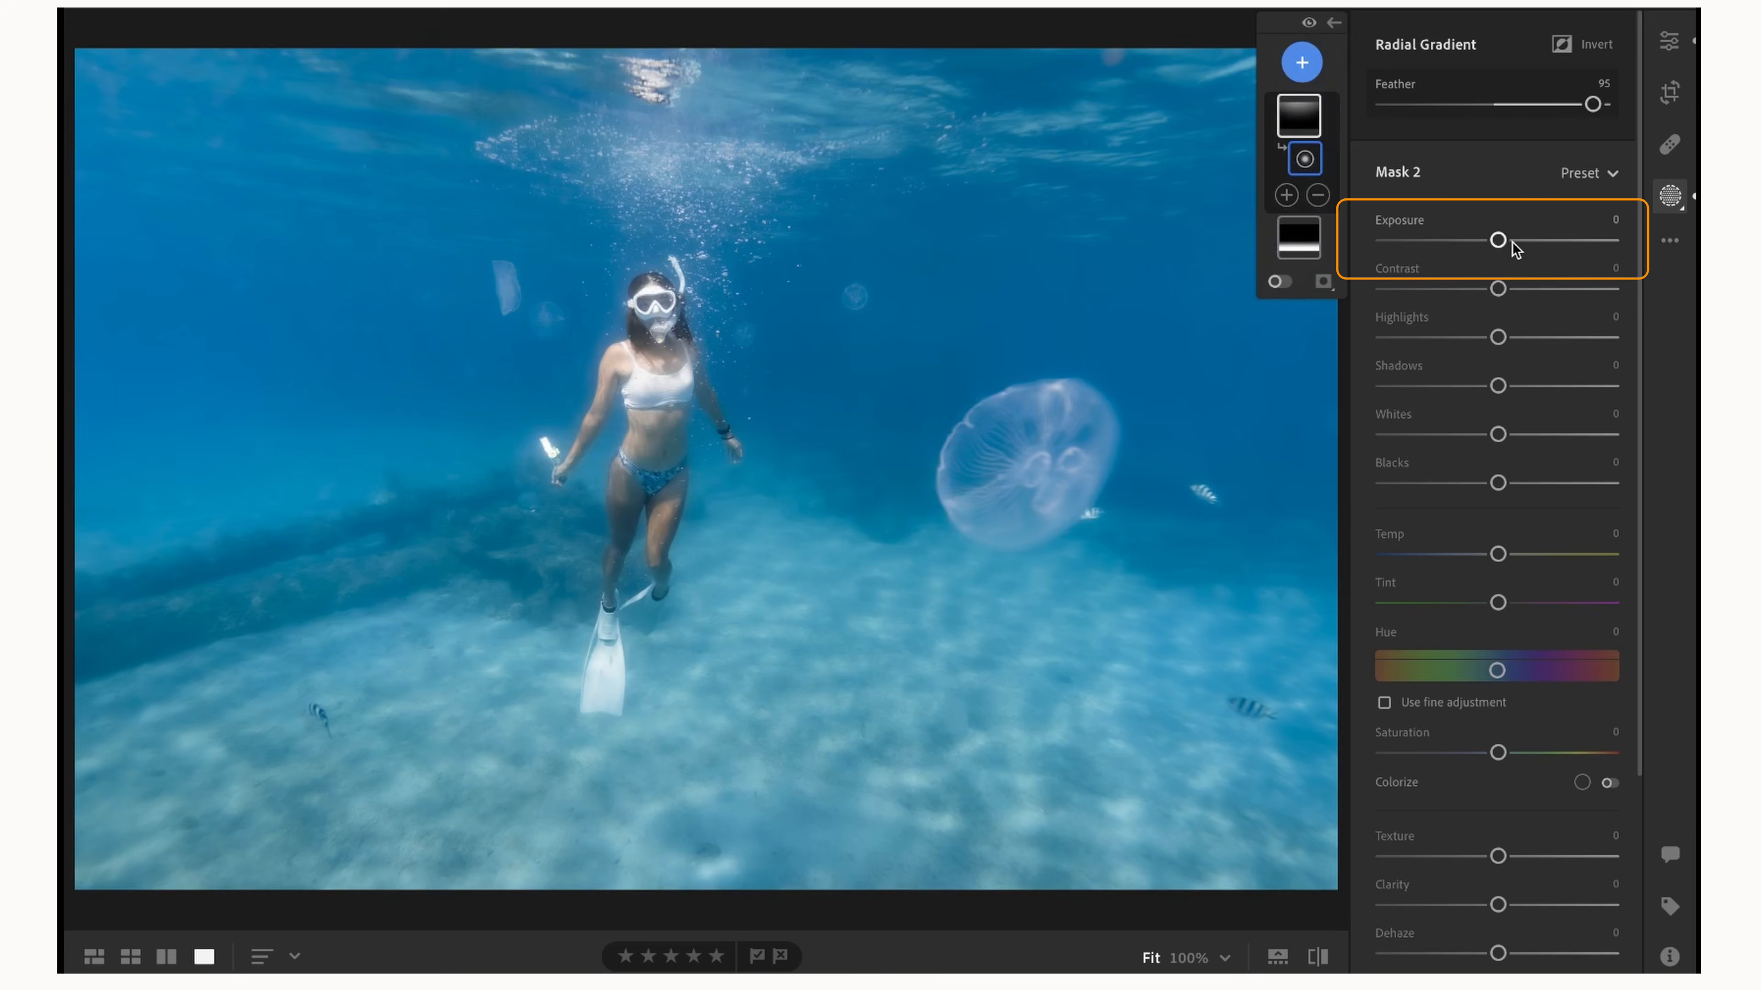
Set the radial mask's Exposure to +0.28 and shift its ellipse upward toward the water surface.
left_click_drag(1499, 239, 1507, 243)
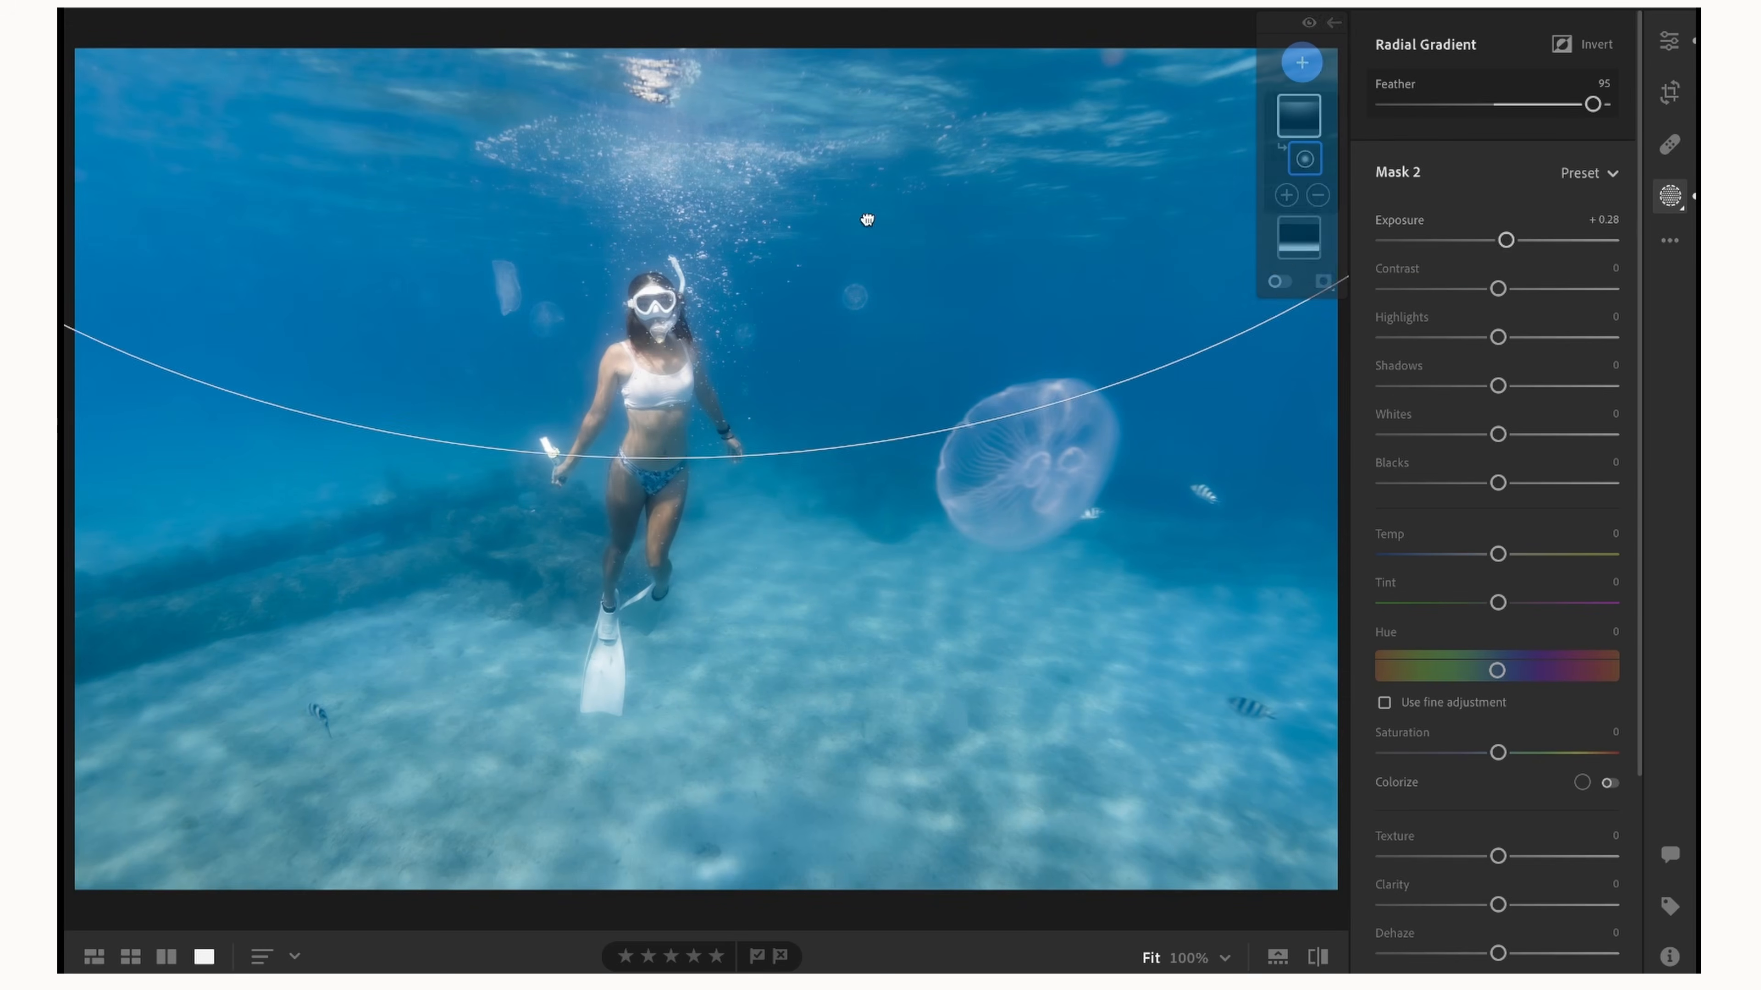
left_click_drag(864, 217, 863, 60)
scroll(863, 60, "up", 5)
scroll(862, 60, "down", 5)
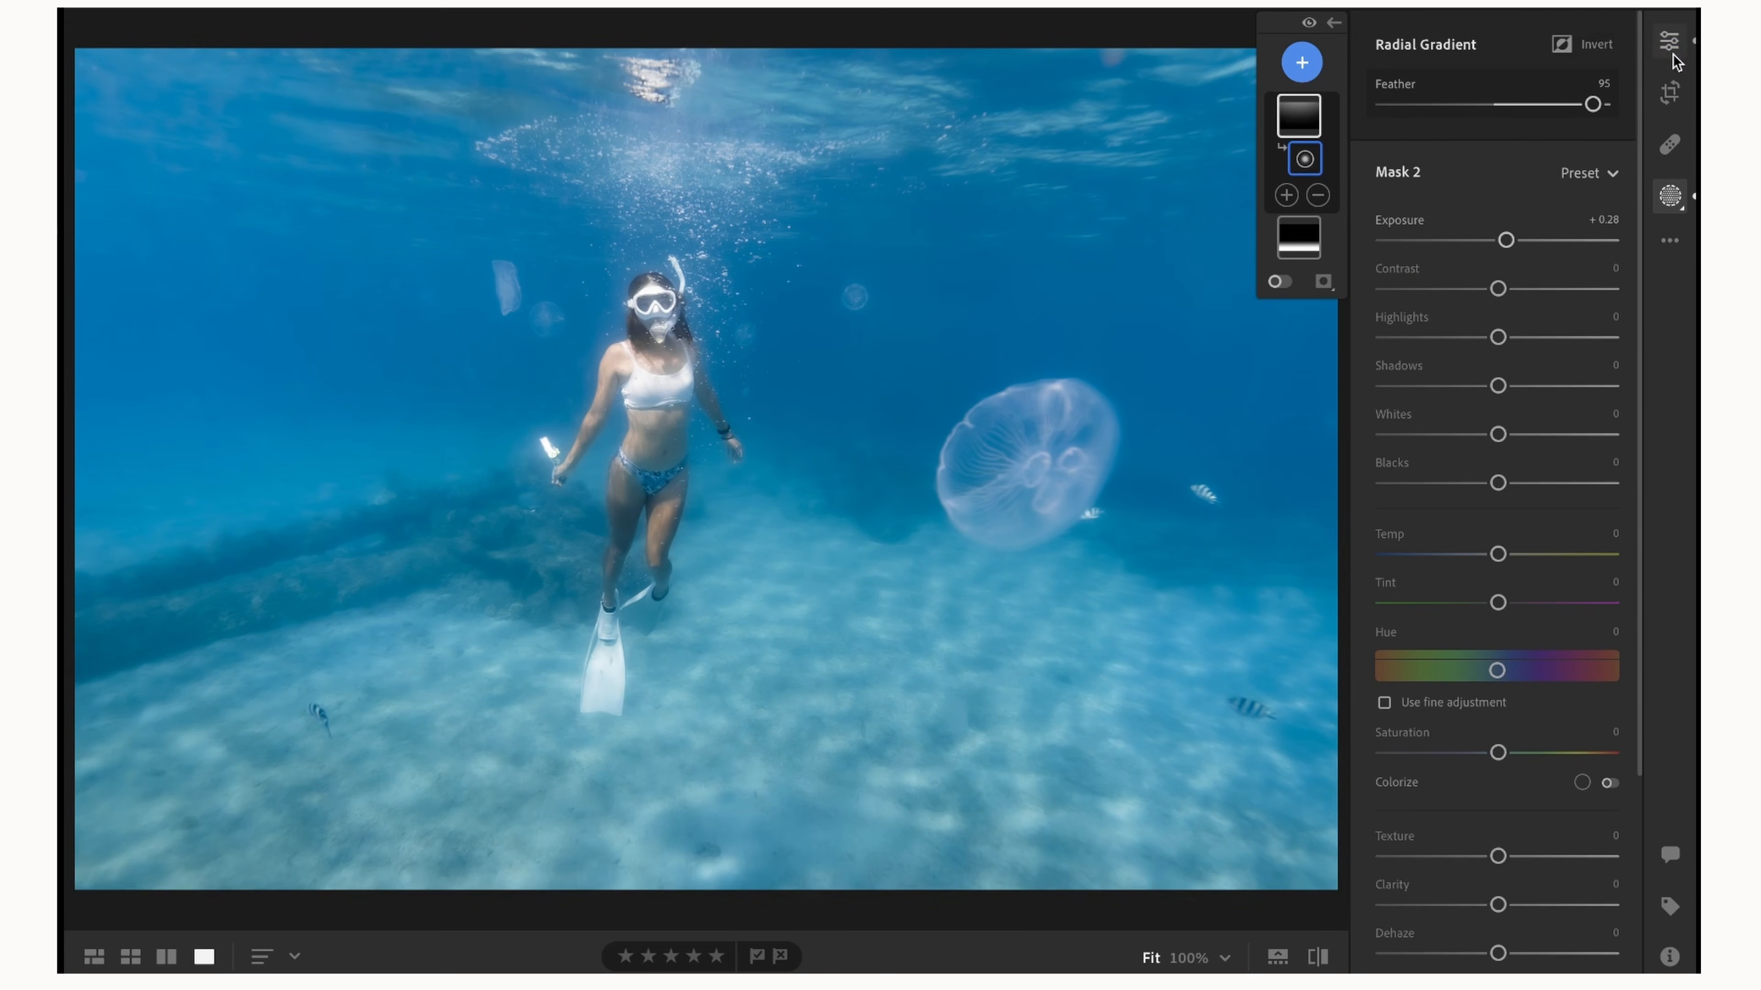